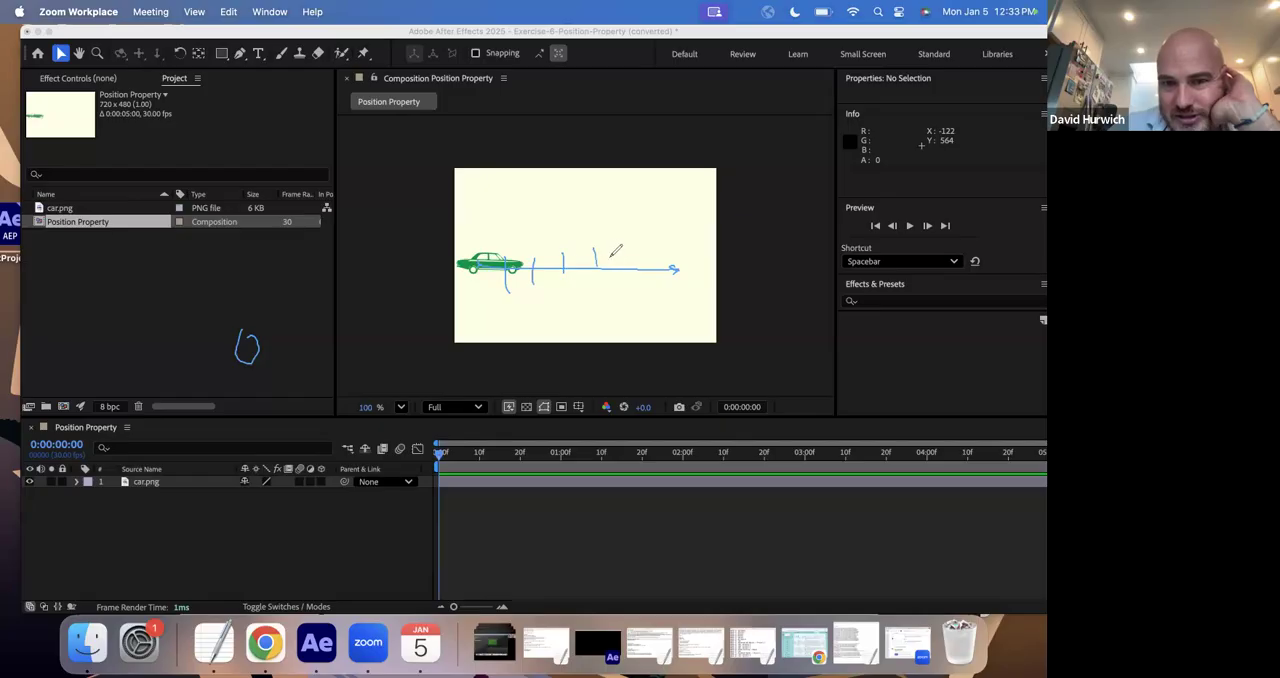
# - Finish the row of tick marks across the canvas, then undo the ticks and the arrow drawn from the car
pyautogui.moveTo(688, 257); pyautogui.dragTo(699, 276)
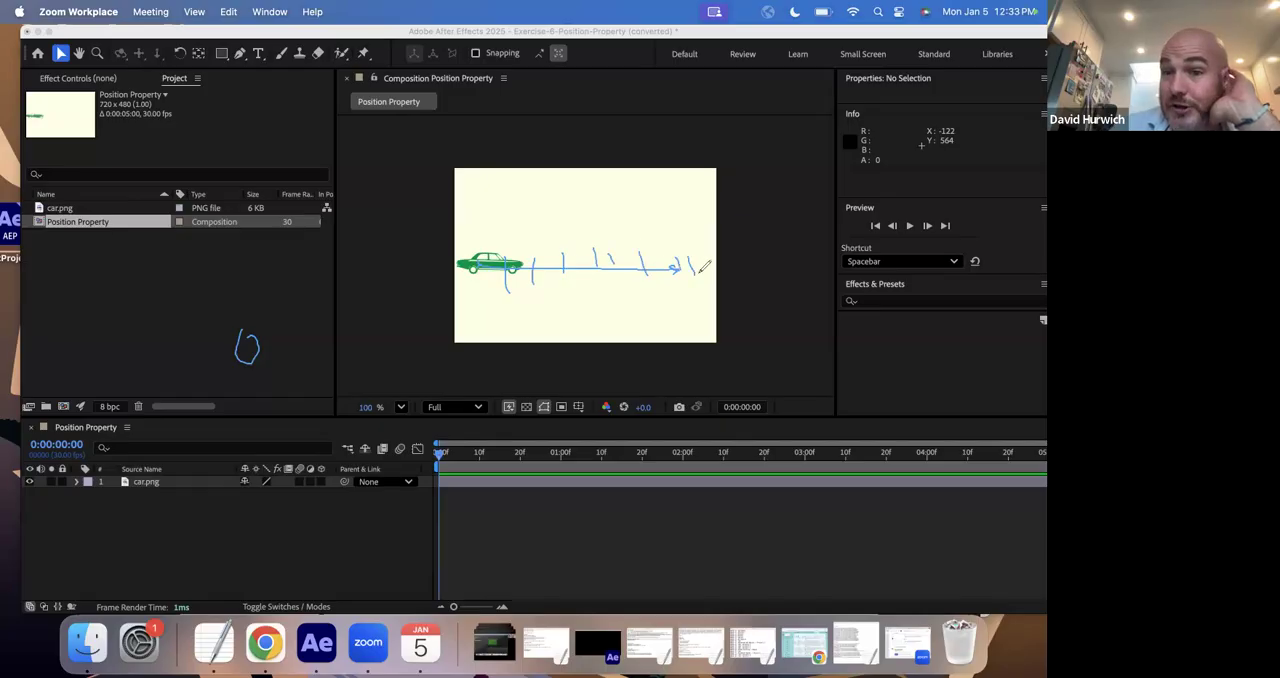
pyautogui.press('super+z')
pyautogui.press('super+z')
pyautogui.press('super+z')
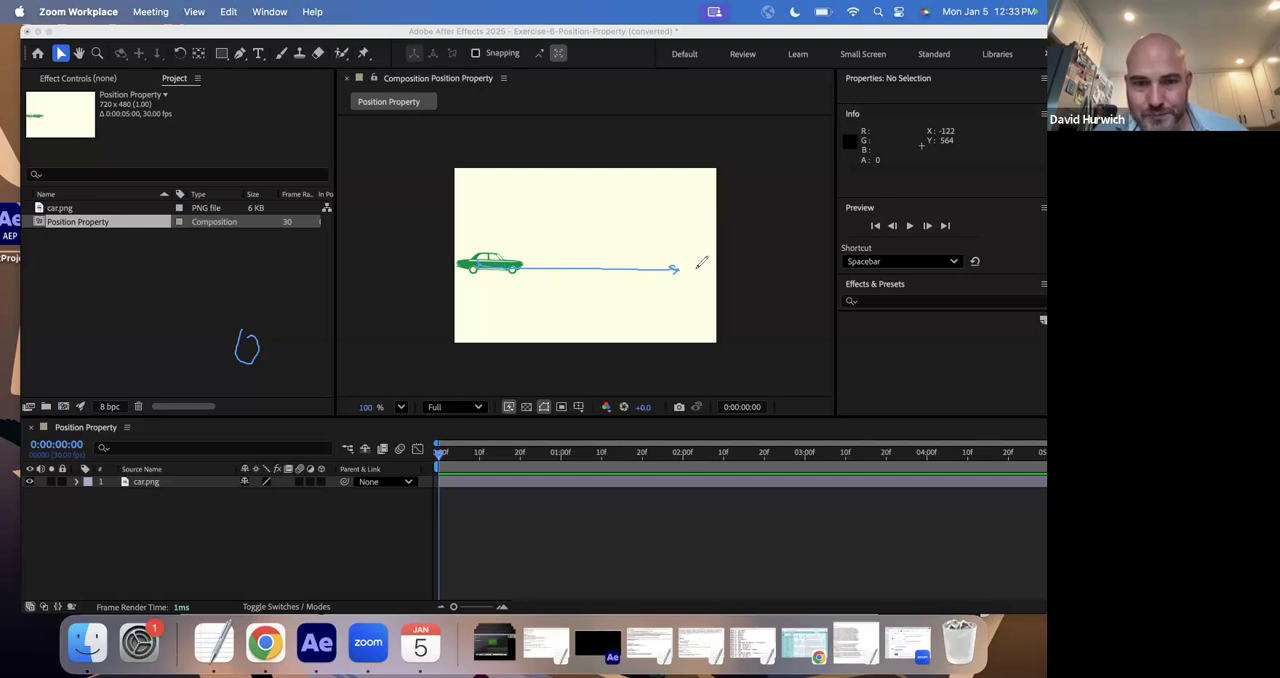
pyautogui.press('super+z')
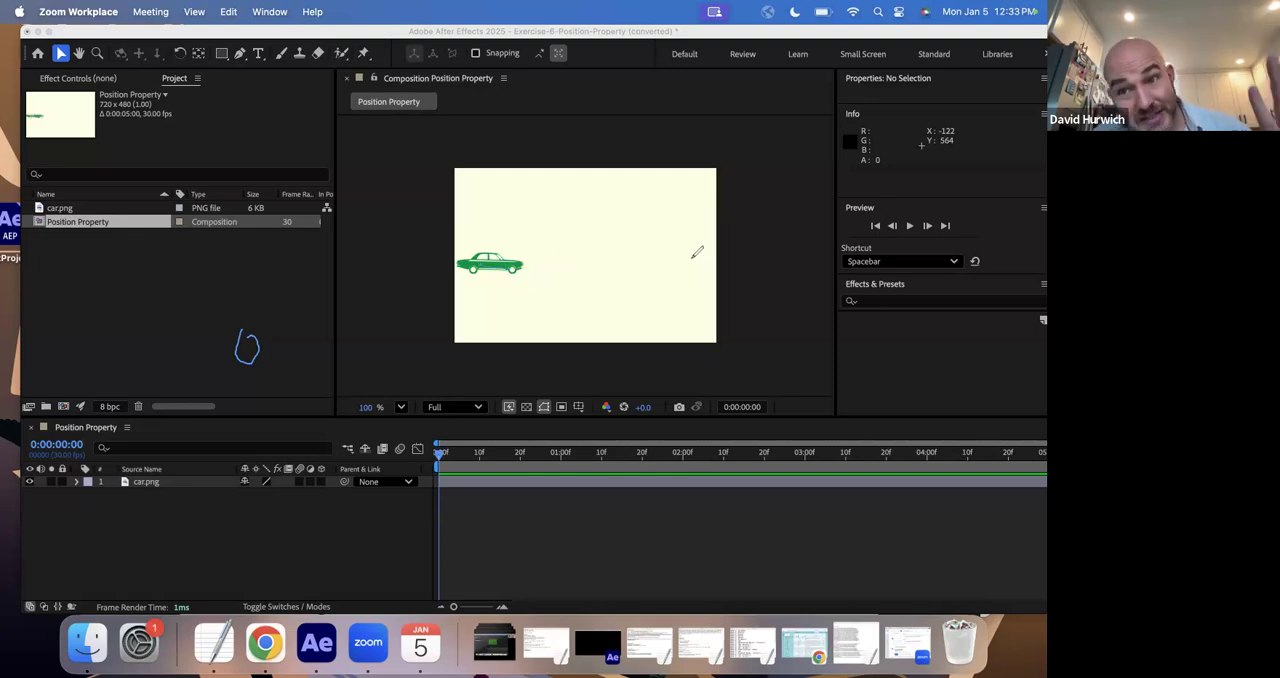
# - Sketch a blue path arrow above the car and a magenta line labelled After Effects, and clear the annotations
pyautogui.moveTo(486, 238); pyautogui.dragTo(696, 238)
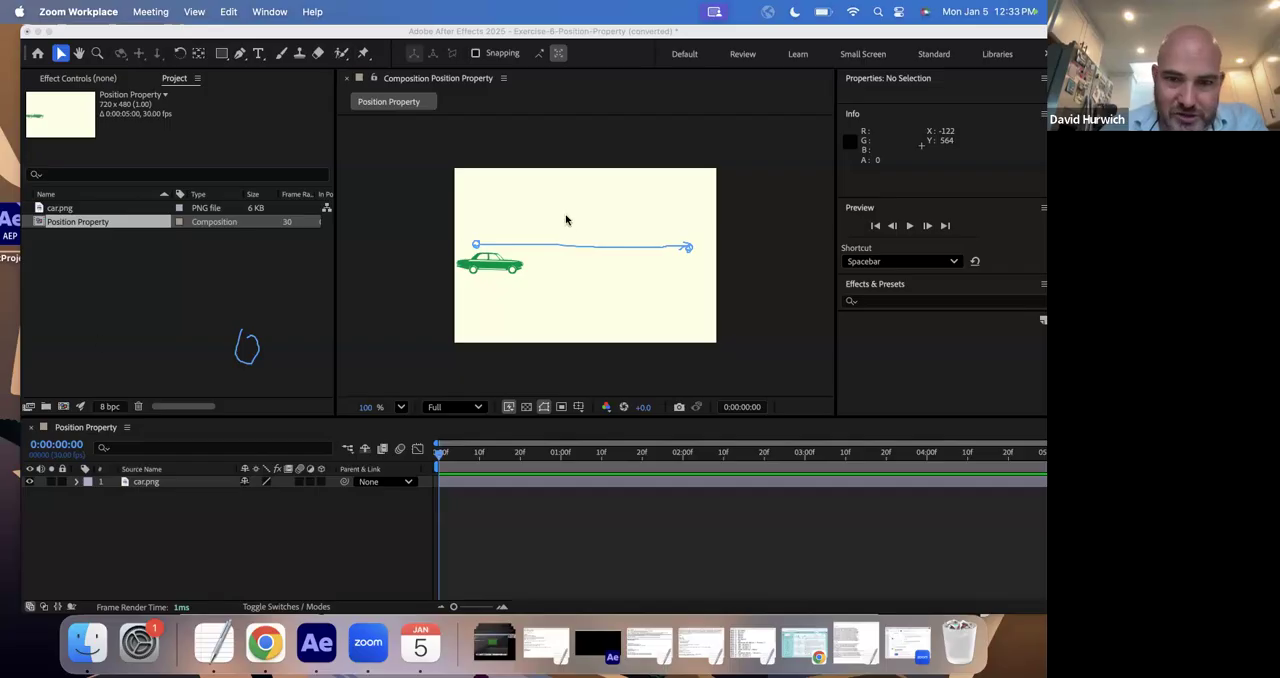
pyautogui.moveTo(490, 227)
pyautogui.mouseDown()
pyautogui.moveTo(678, 224)
pyautogui.moveTo(676, 241)
pyautogui.mouseUp()
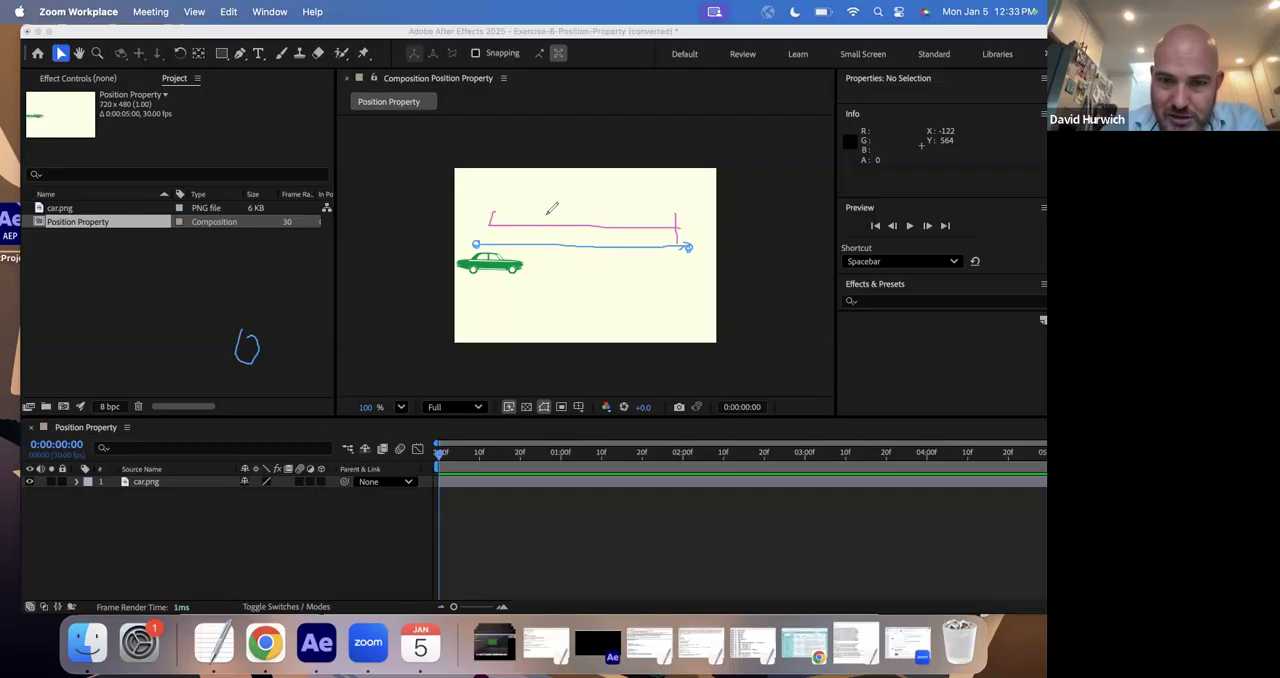
pyautogui.moveTo(558, 199); pyautogui.dragTo(569, 222)
pyautogui.moveTo(547, 211)
pyautogui.mouseDown()
pyautogui.moveTo(577, 209)
pyautogui.moveTo(619, 207)
pyautogui.mouseUp()
pyautogui.moveTo(630, 190)
pyautogui.mouseDown()
pyautogui.moveTo(625, 223)
pyautogui.moveTo(646, 209)
pyautogui.moveTo(652, 222)
pyautogui.mouseUp()
pyautogui.moveTo(658, 215); pyautogui.dragTo(672, 228)
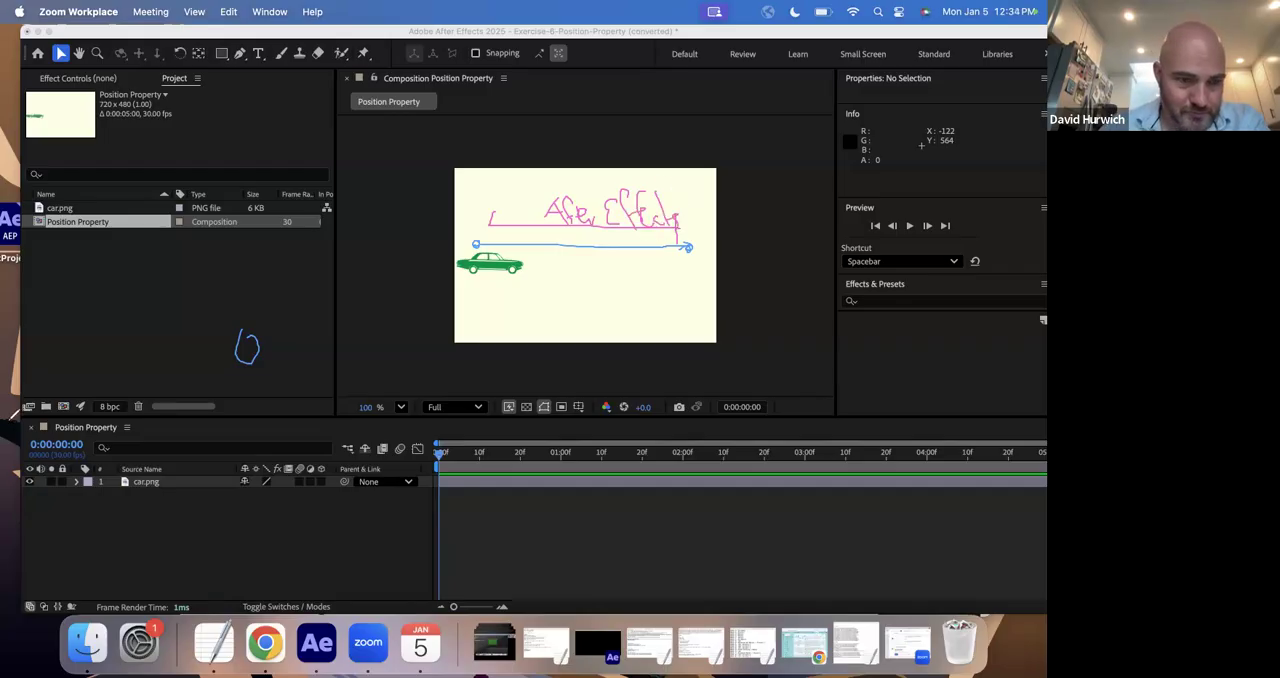
pyautogui.click(56, 438)
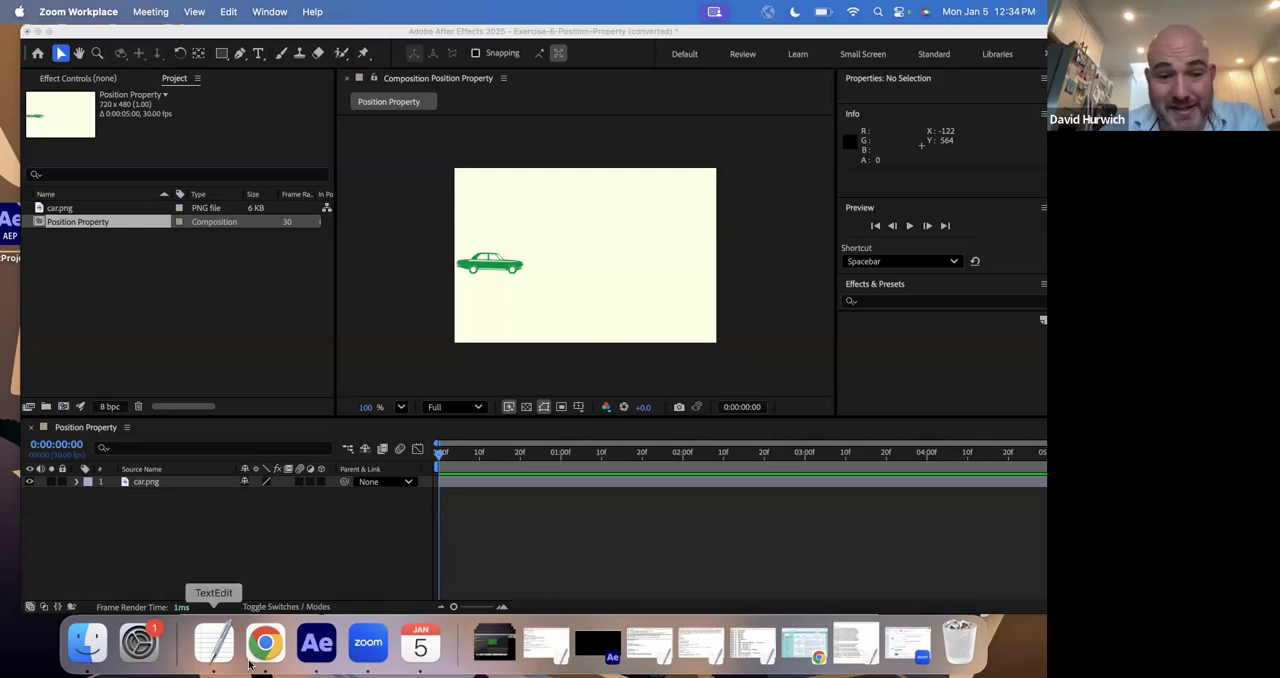
# - Switch to TextEdit and add the note "Action: car goes from the left side of the screen to the right side."
pyautogui.click(205, 656)
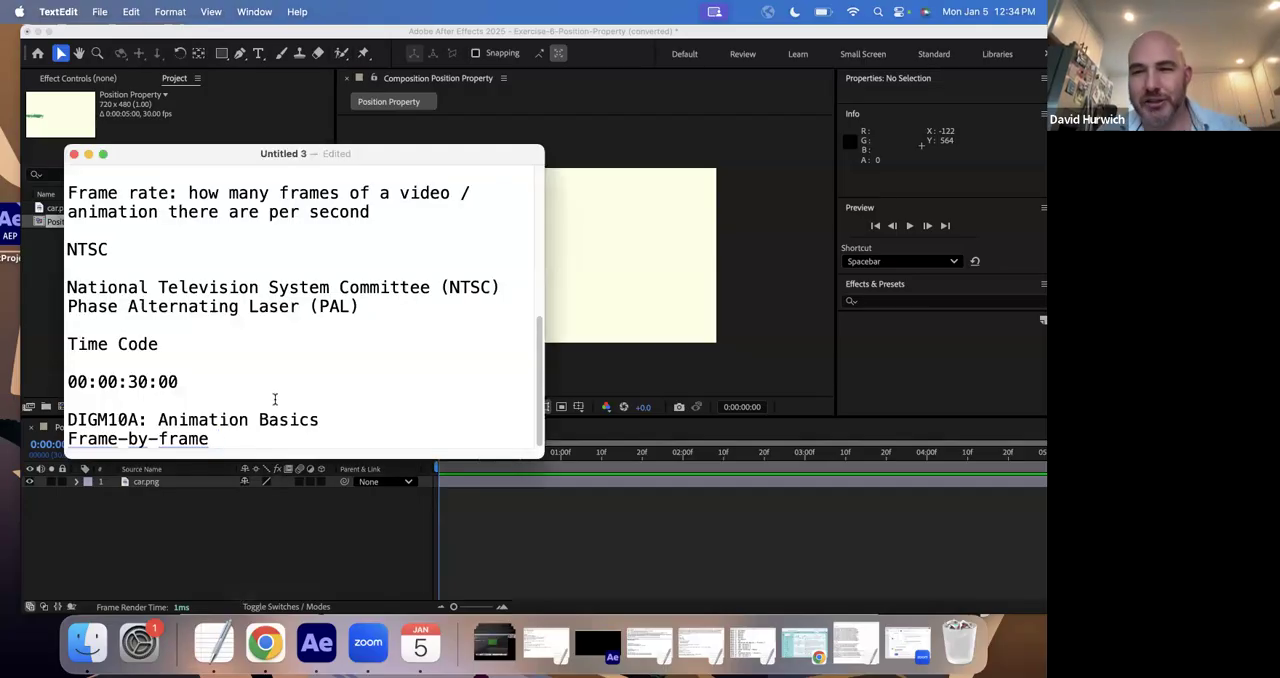
pyautogui.press('Return')
pyautogui.press('Return')
pyautogui.press('Return')
pyautogui.write('Action: ')
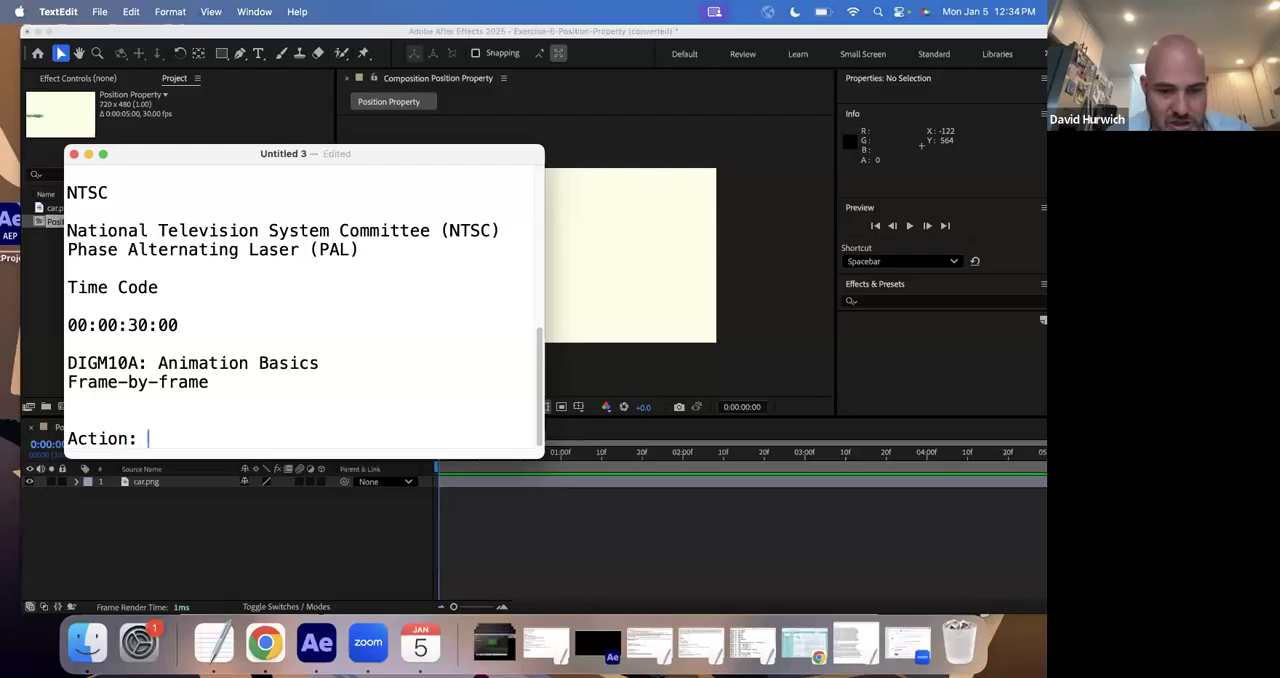
pyautogui.write('car goes from the left side of the')
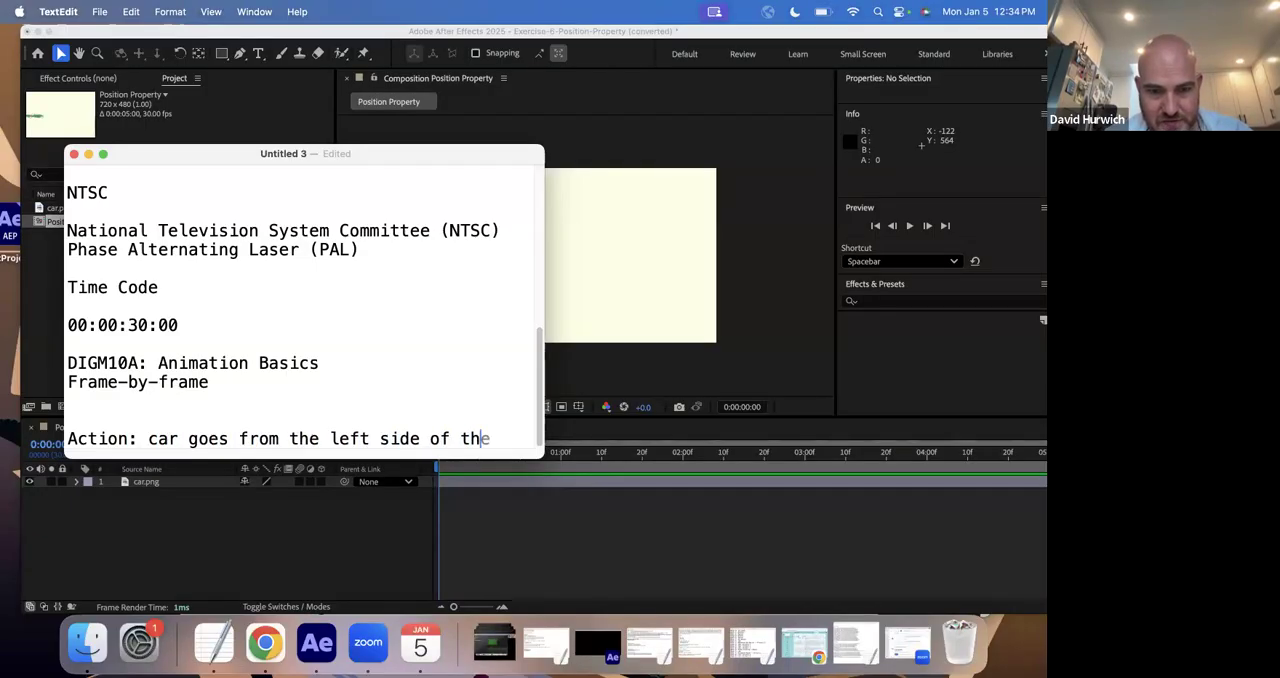
pyautogui.write(' esc')
pyautogui.press('BackSpace')
pyautogui.press('BackSpace')
pyautogui.press('BackSpace')
pyautogui.write('screen to the')
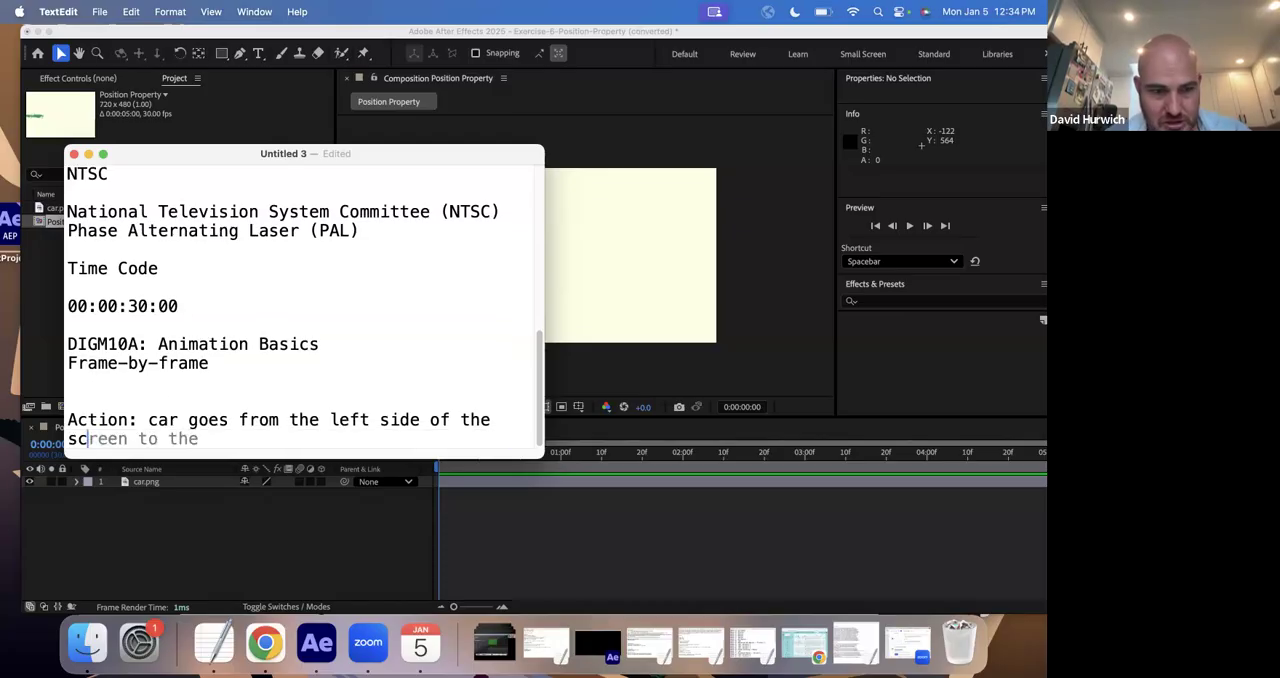
pyautogui.write(' right side.')
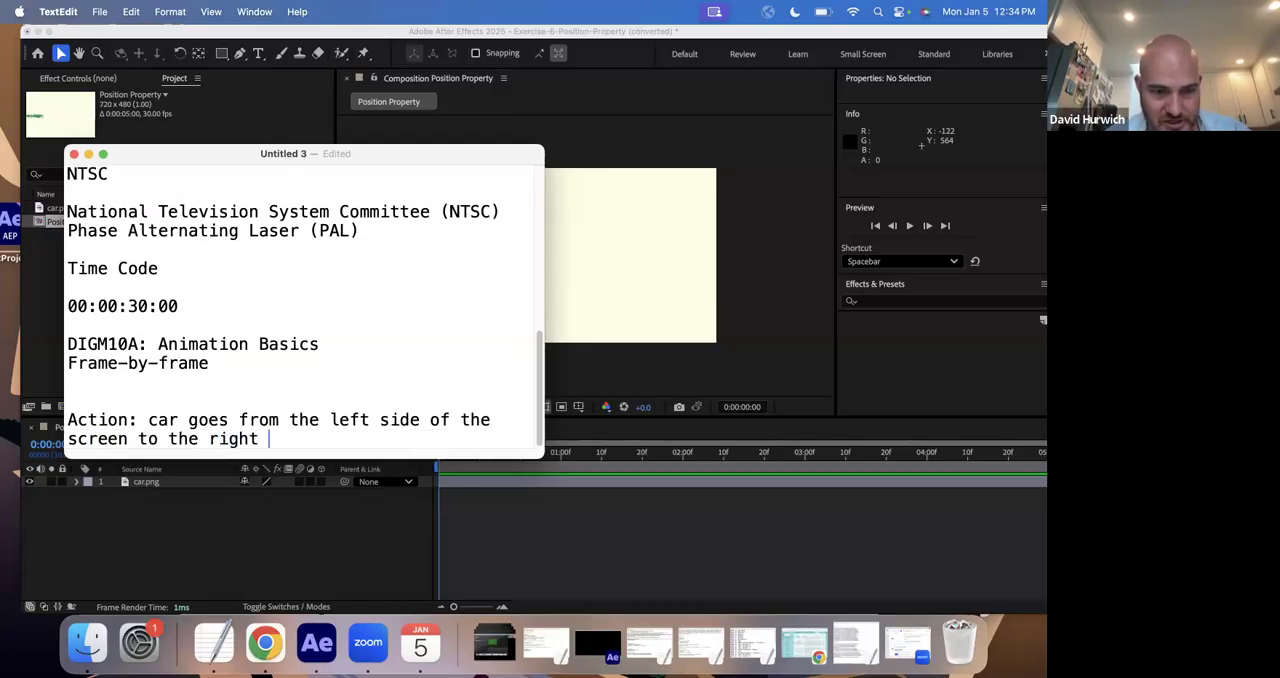
# - Below the action note, add the line "Start pose: car is on left."
pyautogui.press('Return')
pyautogui.press('Return')
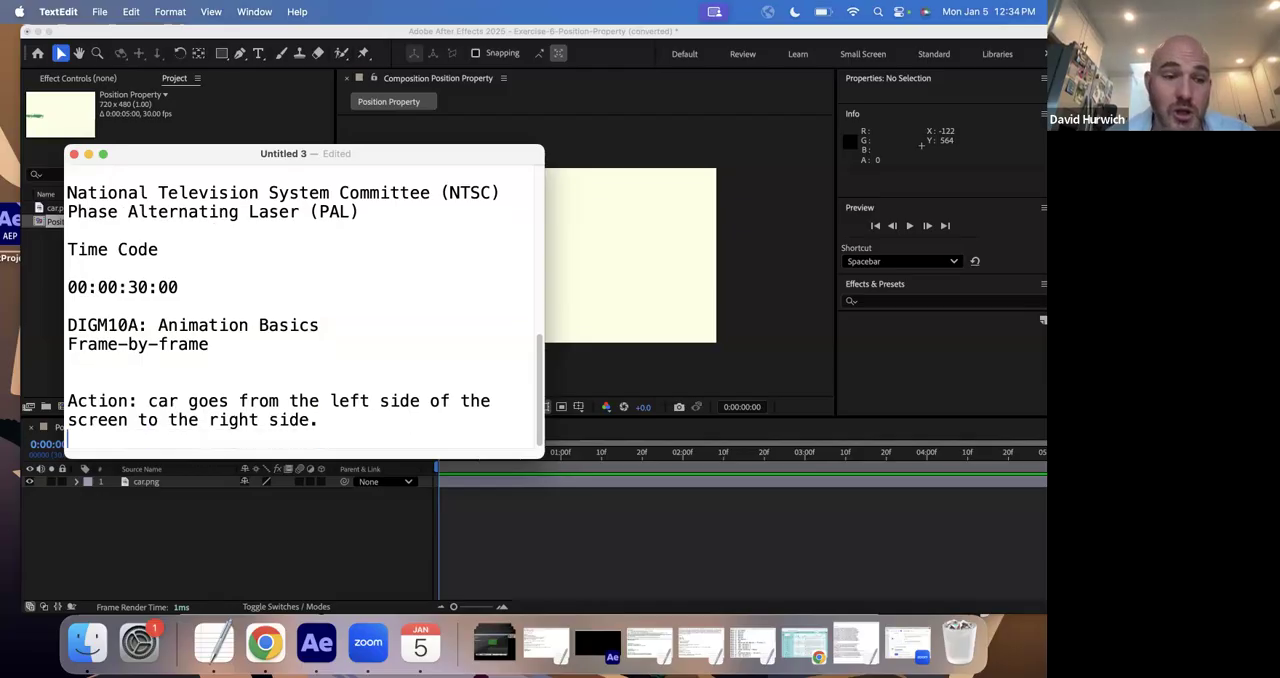
pyautogui.write('S')
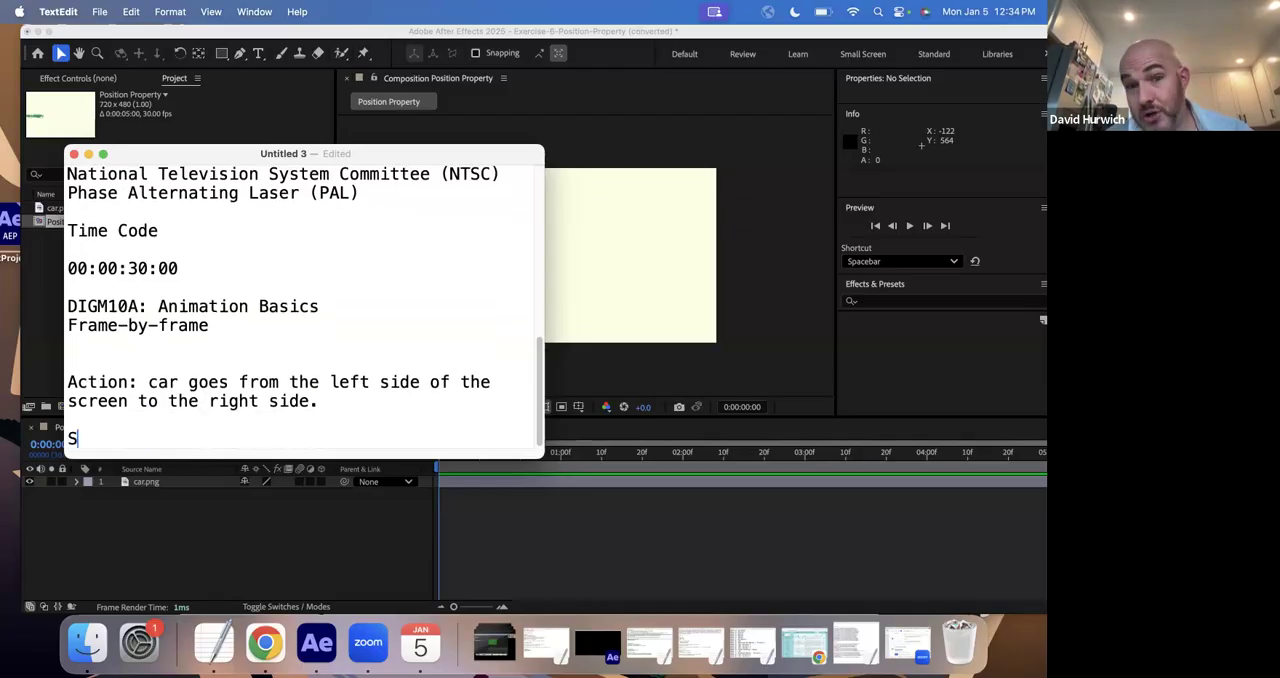
pyautogui.write('tart pose: ')
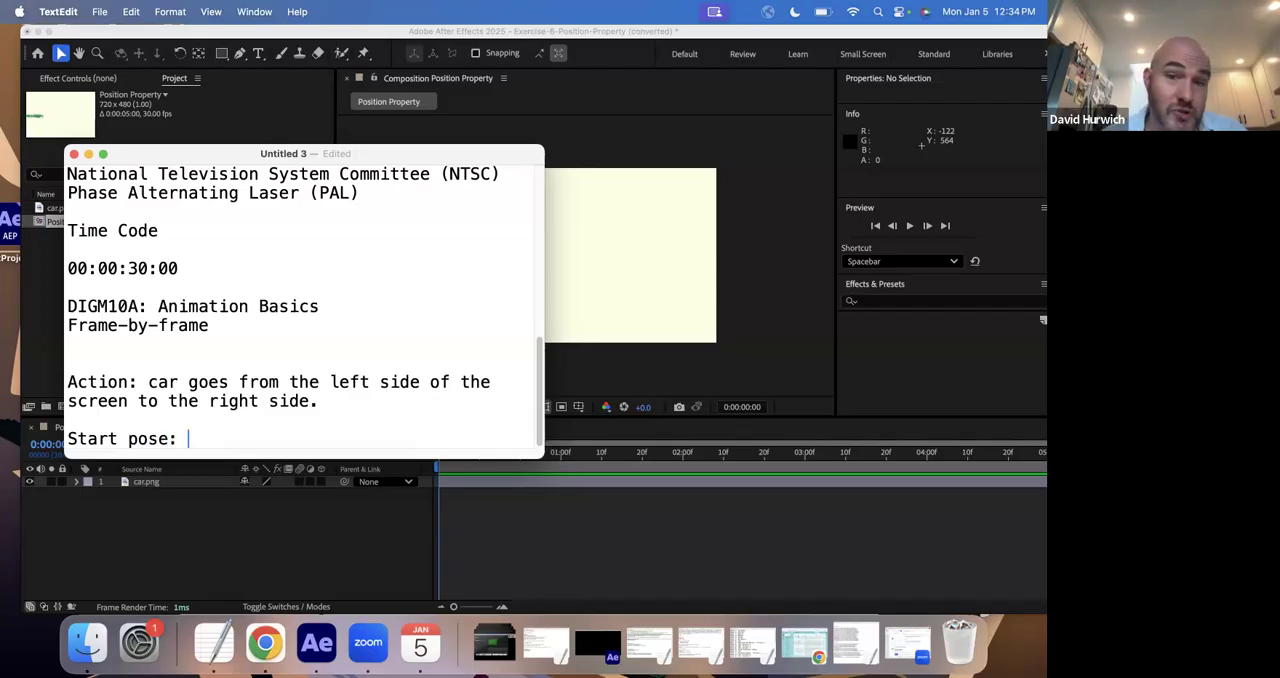
pyautogui.write('car is on left.')
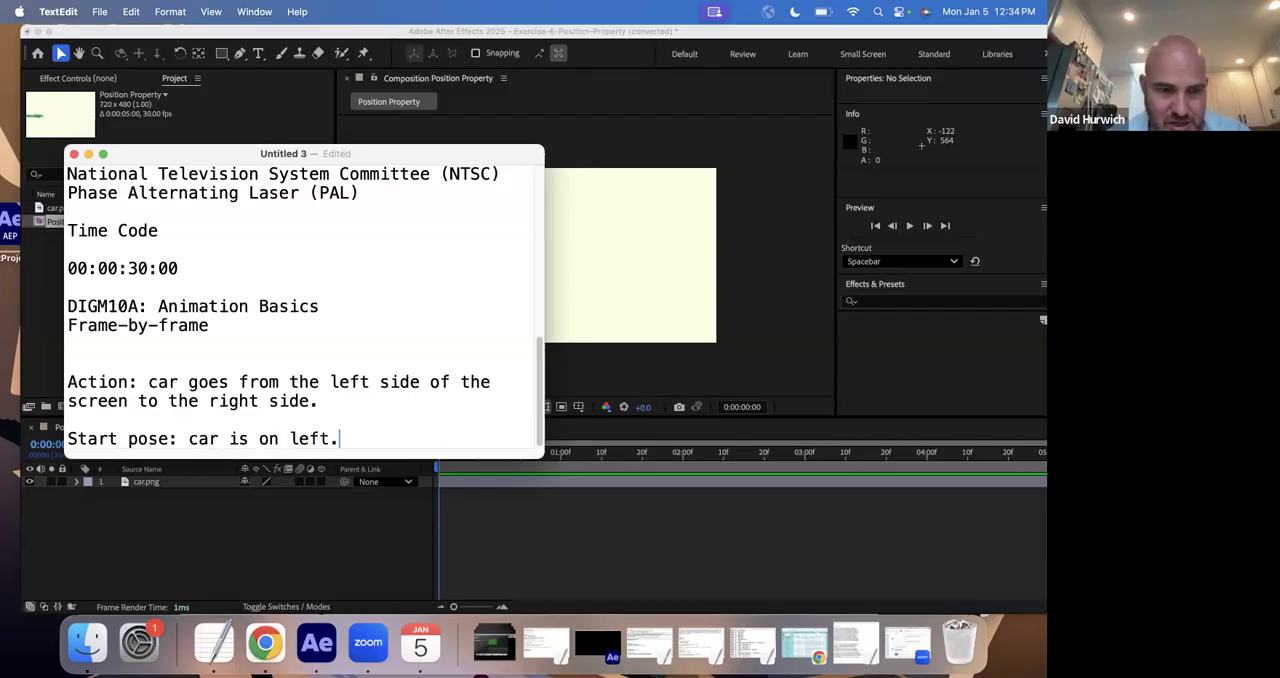
# - Add the line "End Pose: car is on the right." below the start pose
pyautogui.press('Return')
pyautogui.write('End Pose: ')
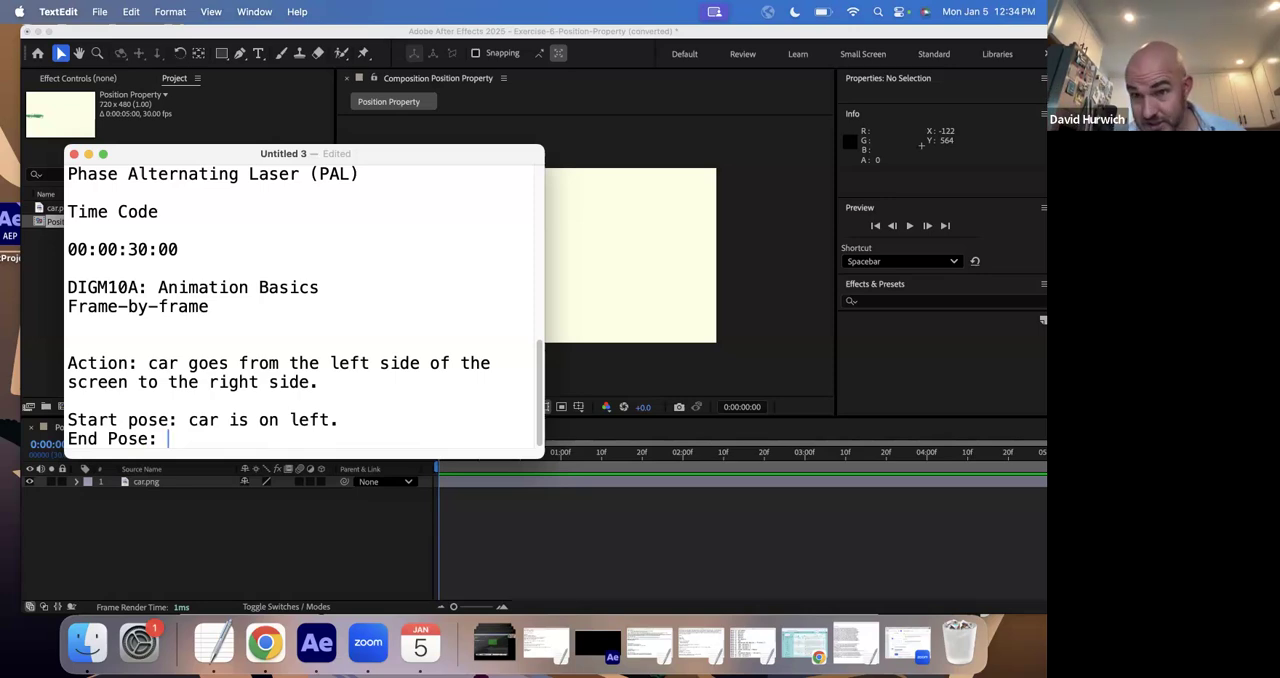
pyautogui.write('car is ont h')
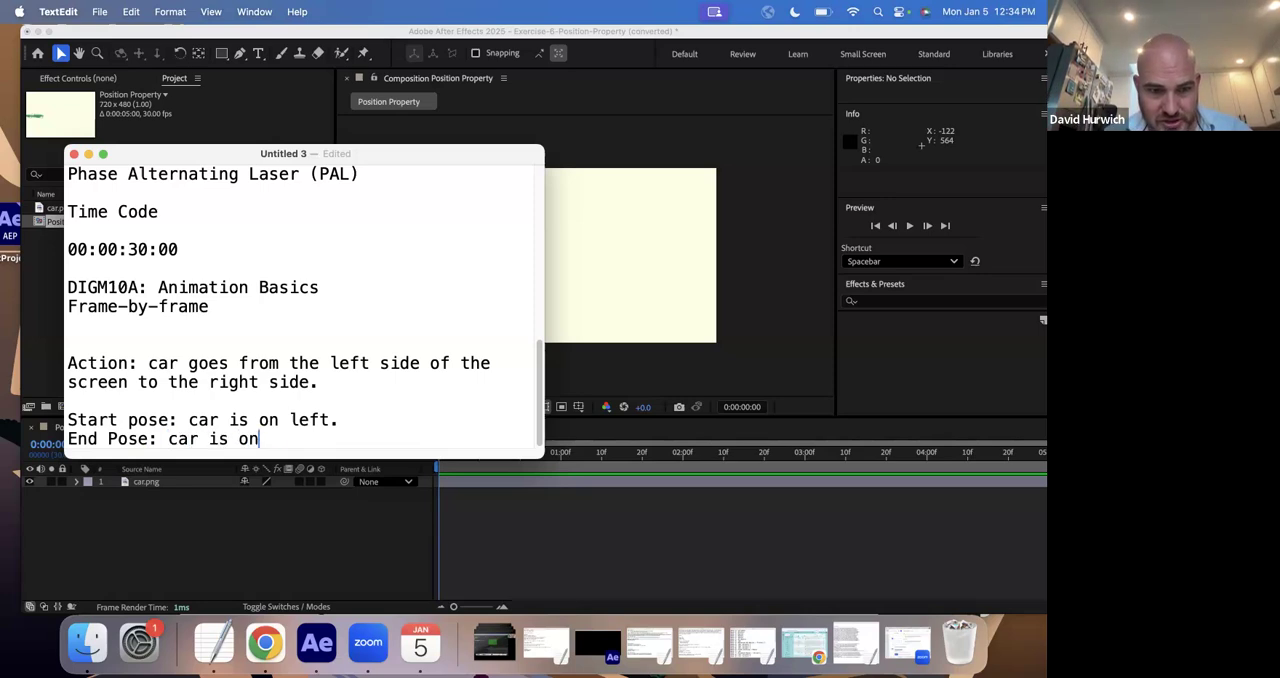
pyautogui.press('BackSpace')
pyautogui.write('the rigght.')
pyautogui.press('BackSpace')
pyautogui.press('BackSpace')
pyautogui.press('BackSpace')
pyautogui.press('BackSpace')
pyautogui.write('ht.')
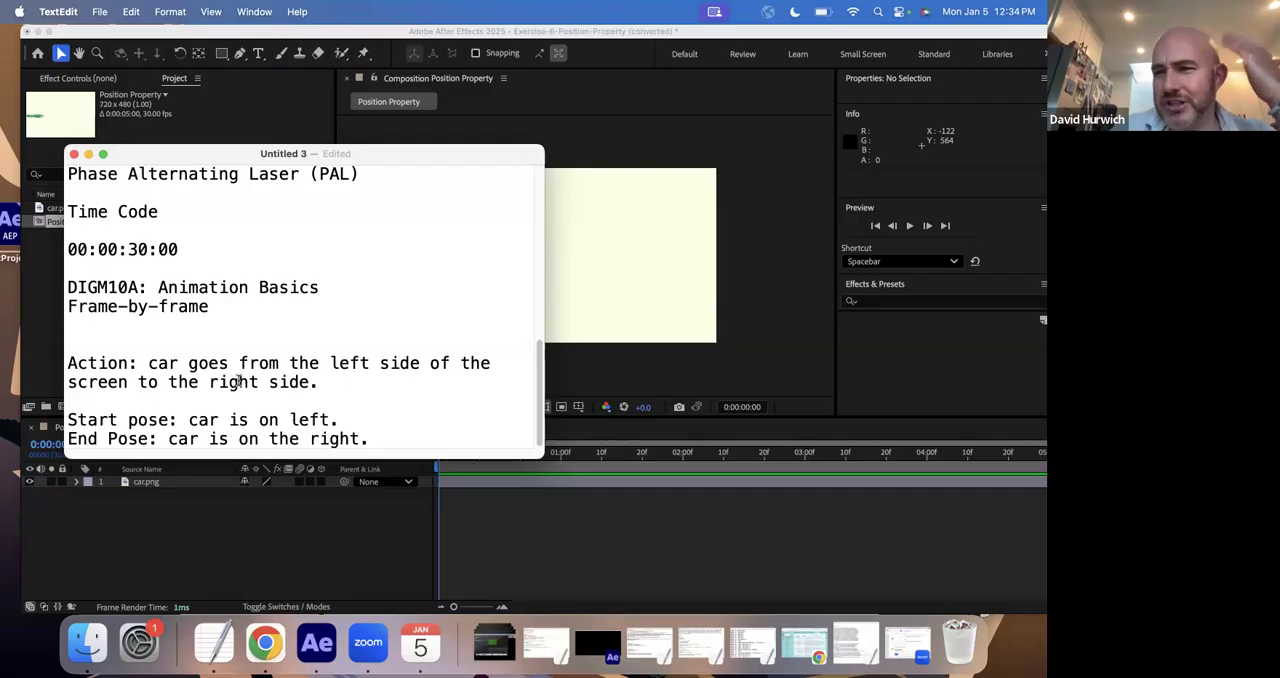
# - Switch to After Effects and resize and reposition its window so the entire five-second timeline fits in view
pyautogui.click(425, 538)
pyautogui.moveTo(453, 456); pyautogui.dragTo(628, 430)
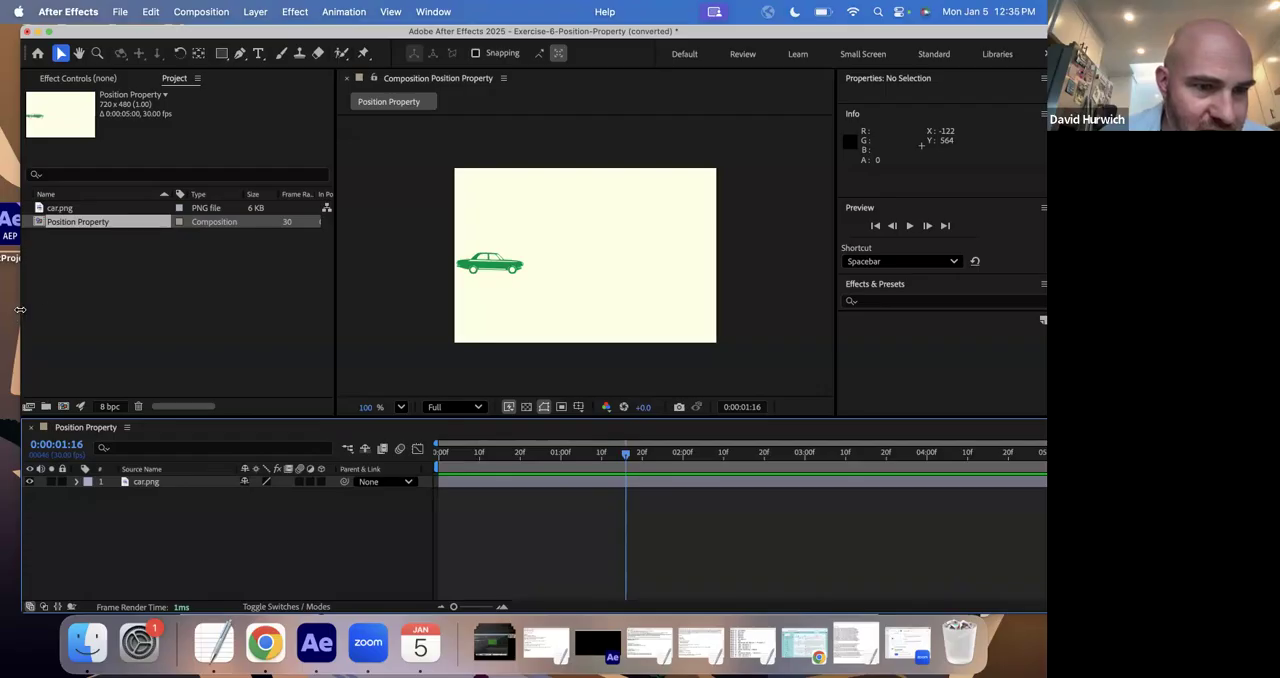
pyautogui.moveTo(20, 309); pyautogui.dragTo(96, 309)
pyautogui.moveTo(202, 36); pyautogui.dragTo(110, 33)
pyautogui.moveTo(433, 453)
pyautogui.mouseDown()
pyautogui.moveTo(976, 453)
pyautogui.moveTo(416, 453)
pyautogui.mouseUp()
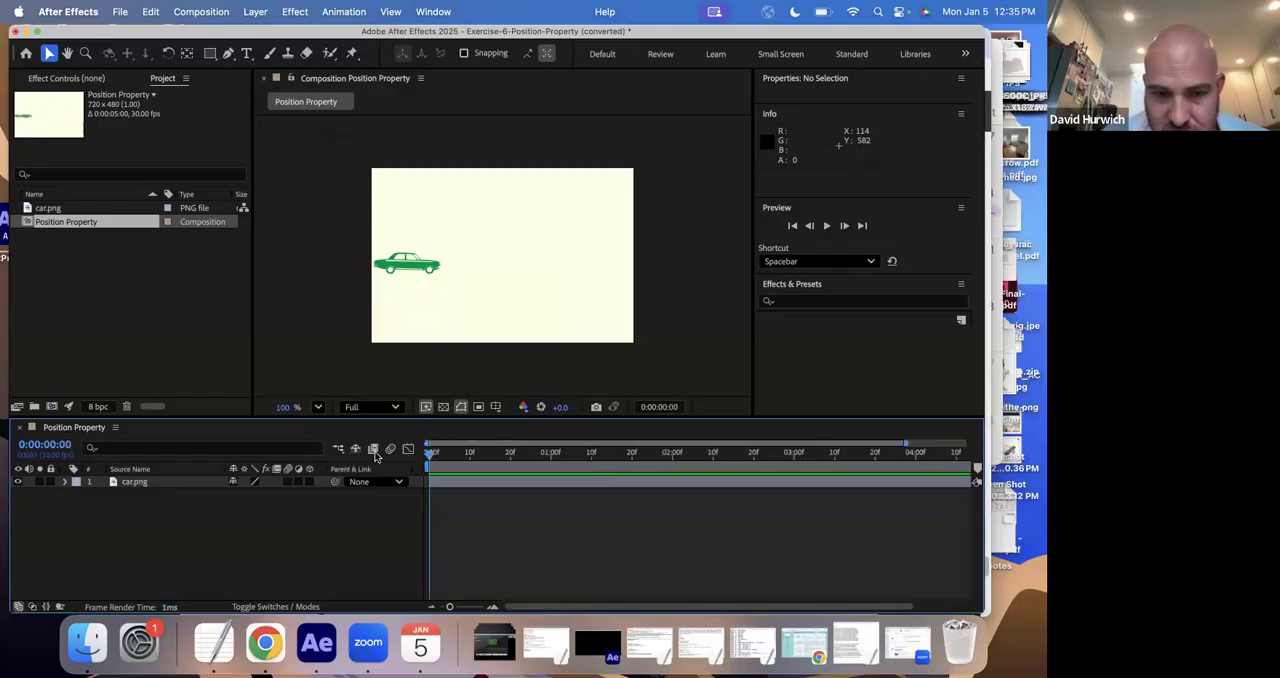
pyautogui.moveTo(450, 607); pyautogui.dragTo(401, 607)
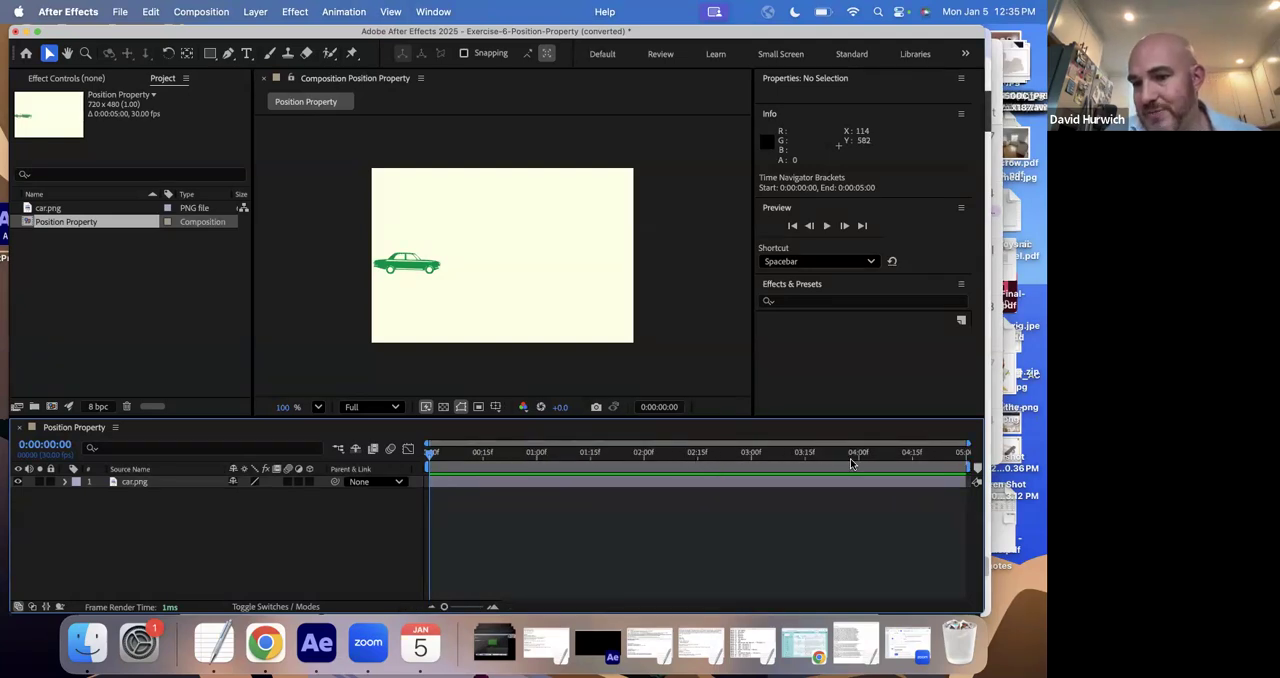
# - Examine the time ruler at roughly half-second marks up to 0:00:02:00 and return the playhead to 0:00:00:00
pyautogui.click(483, 456)
pyautogui.click(537, 456)
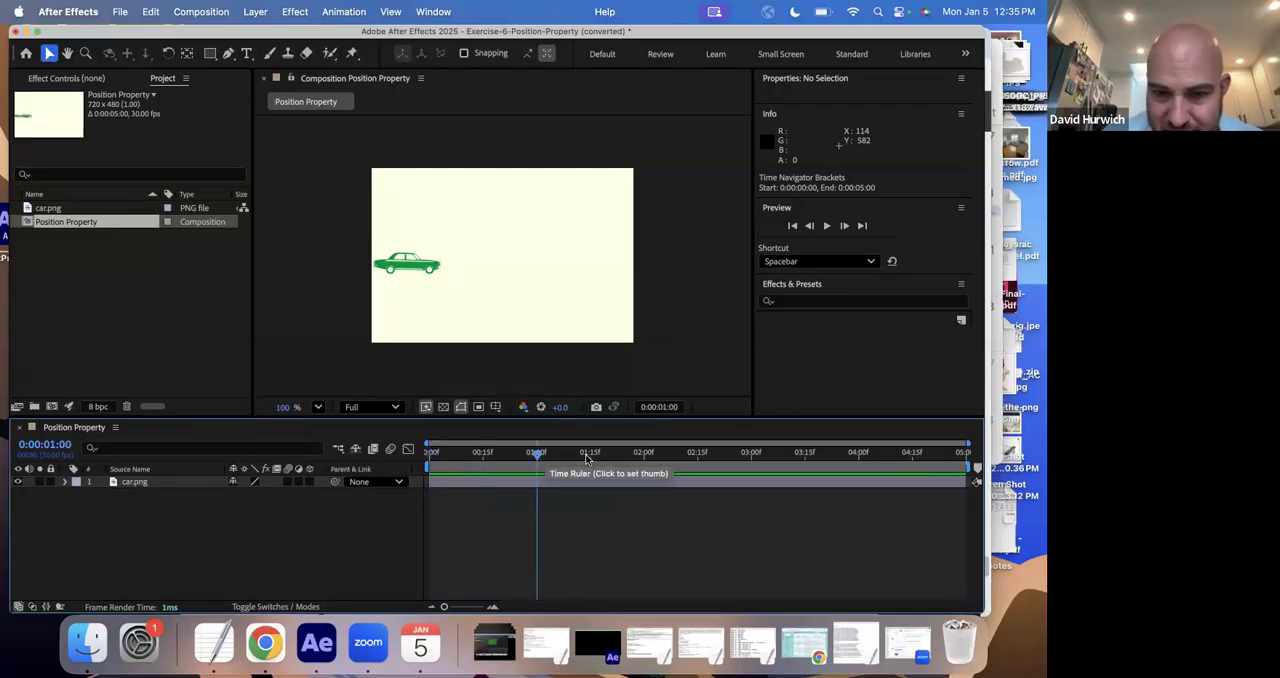
pyautogui.click(592, 456)
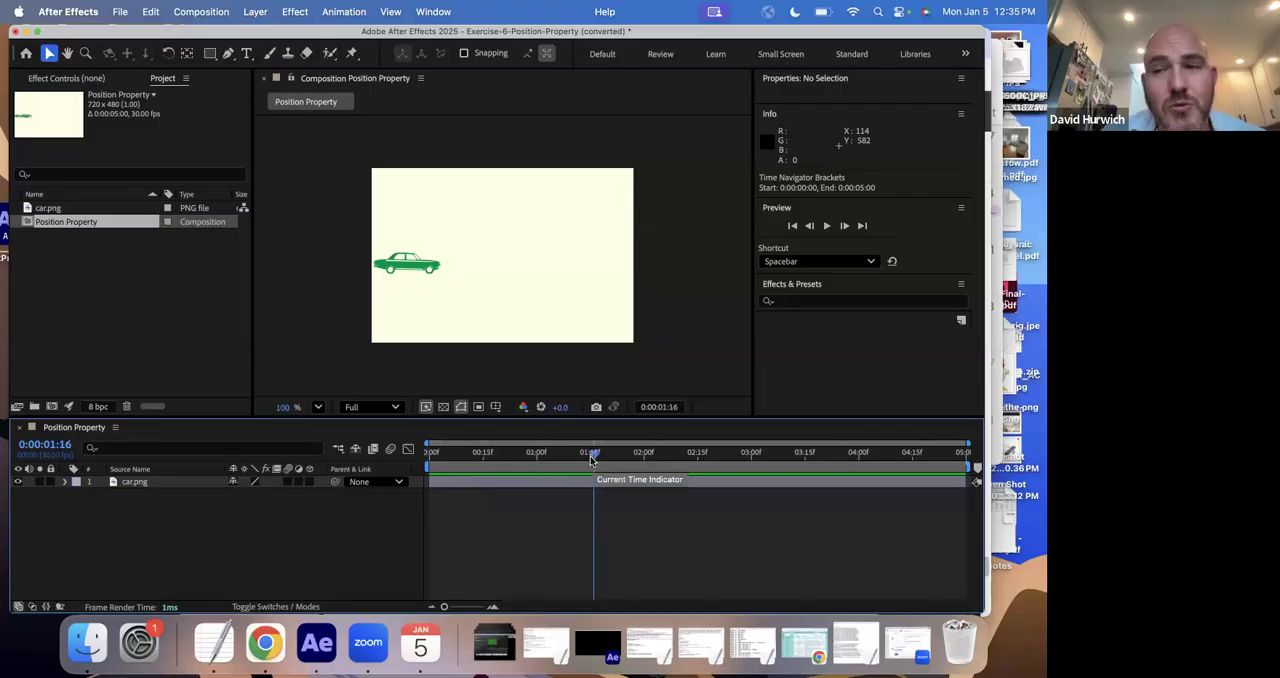
pyautogui.click(484, 456)
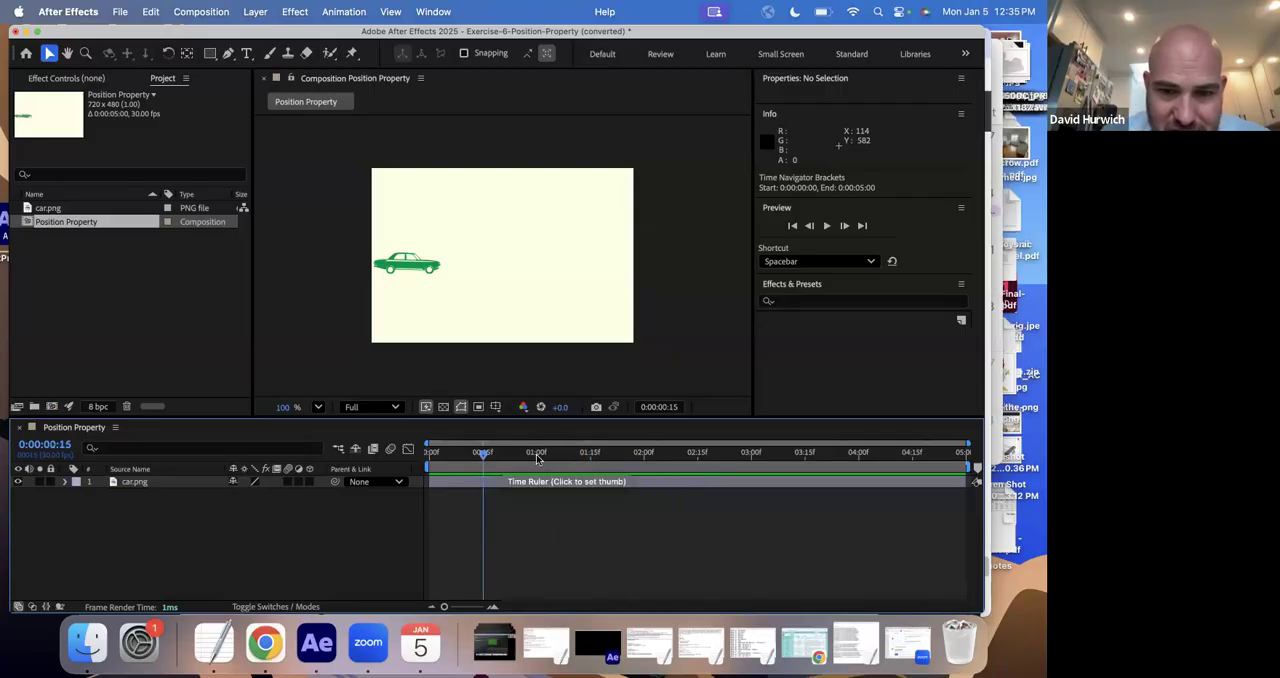
pyautogui.click(537, 456)
pyautogui.click(590, 455)
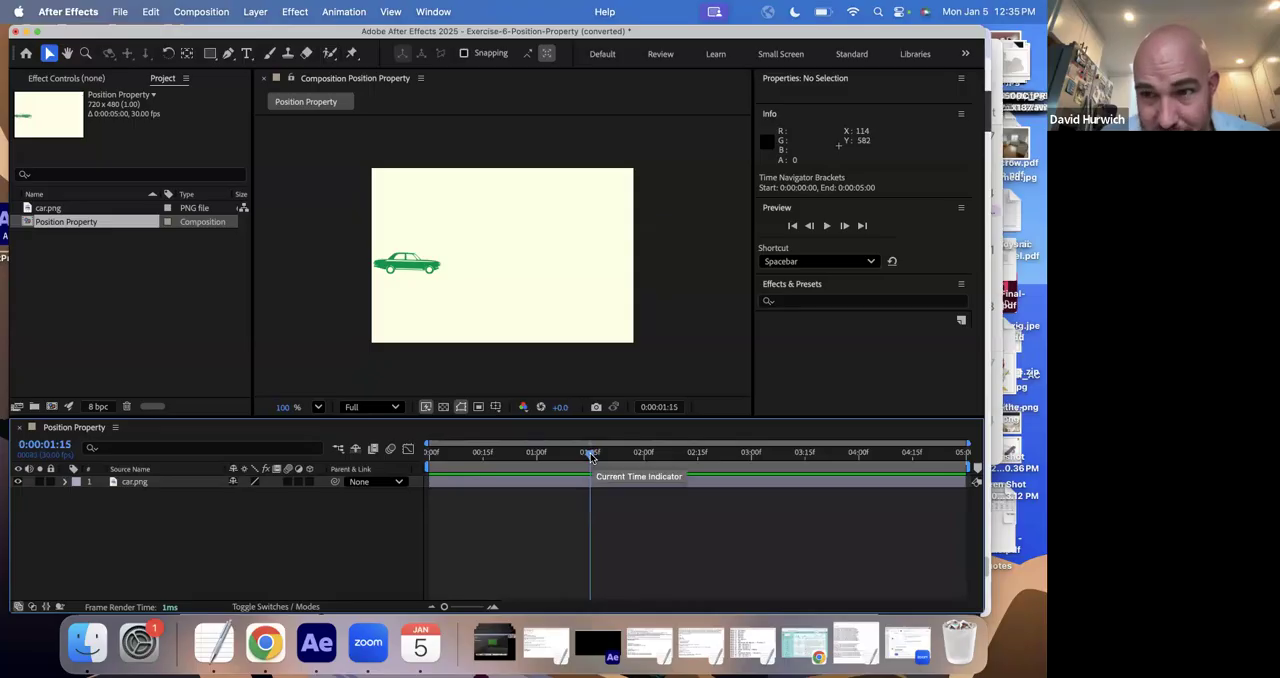
pyautogui.click(644, 452)
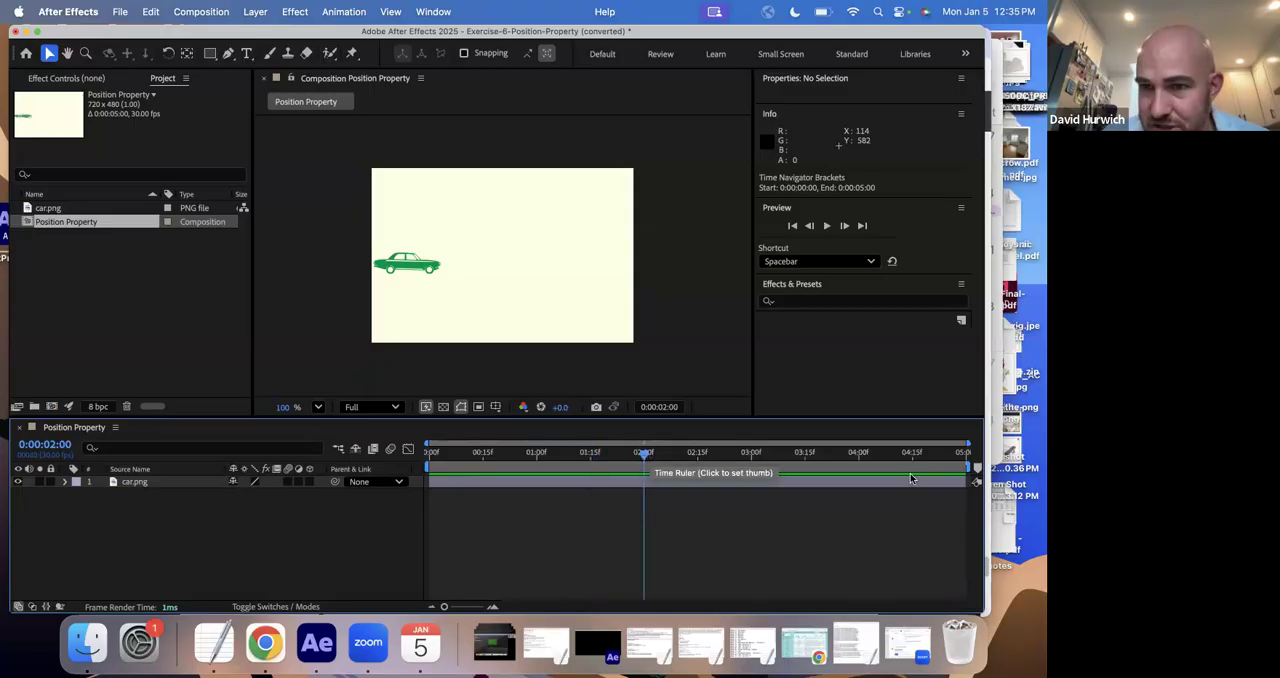
pyautogui.click(426, 456)
pyautogui.moveTo(426, 460); pyautogui.dragTo(404, 441)
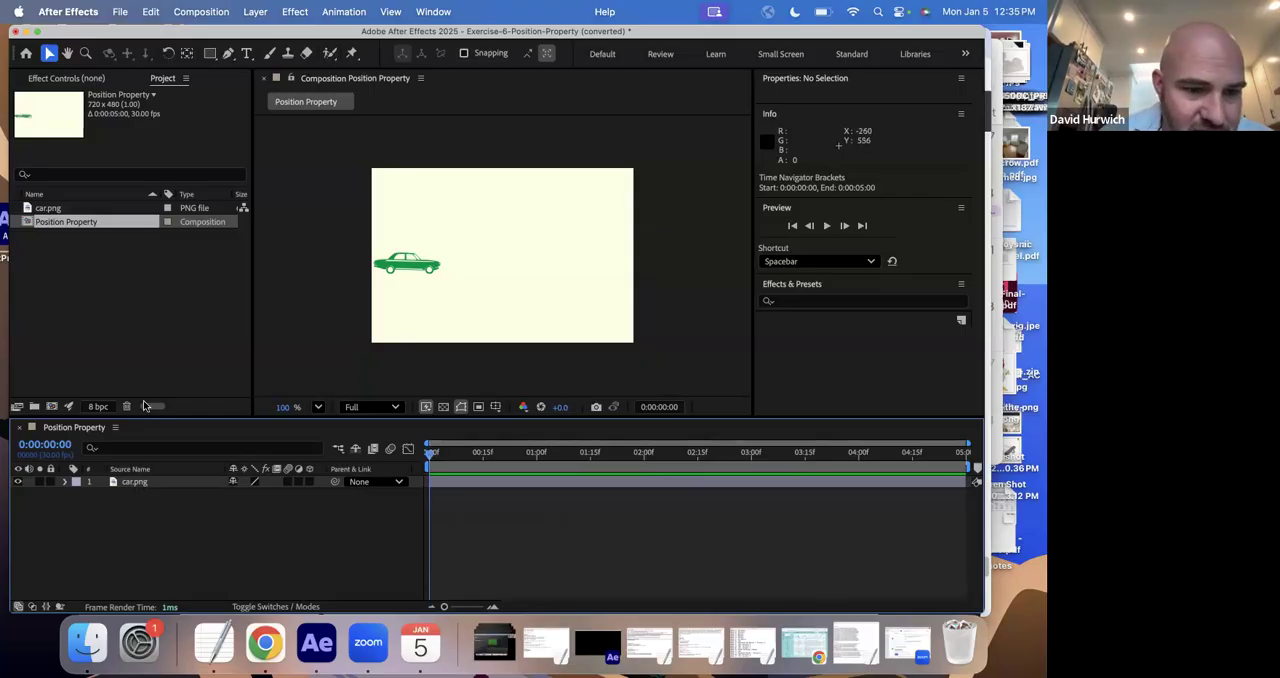
# - Reveal the car.png layer's Position property and set the car's starting position to 100, 251
pyautogui.click(131, 482)
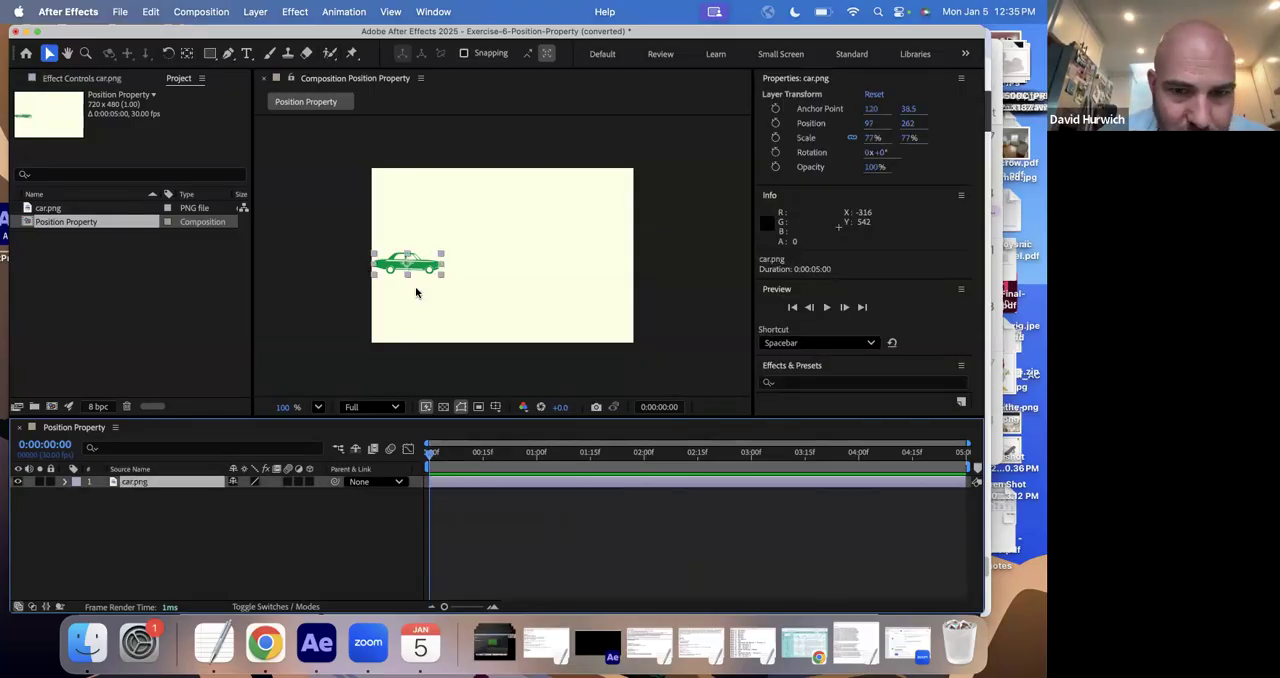
pyautogui.moveTo(424, 266)
pyautogui.mouseDown()
pyautogui.moveTo(626, 227)
pyautogui.moveTo(414, 197)
pyautogui.moveTo(541, 334)
pyautogui.moveTo(503, 197)
pyautogui.moveTo(431, 272)
pyautogui.mouseUp()
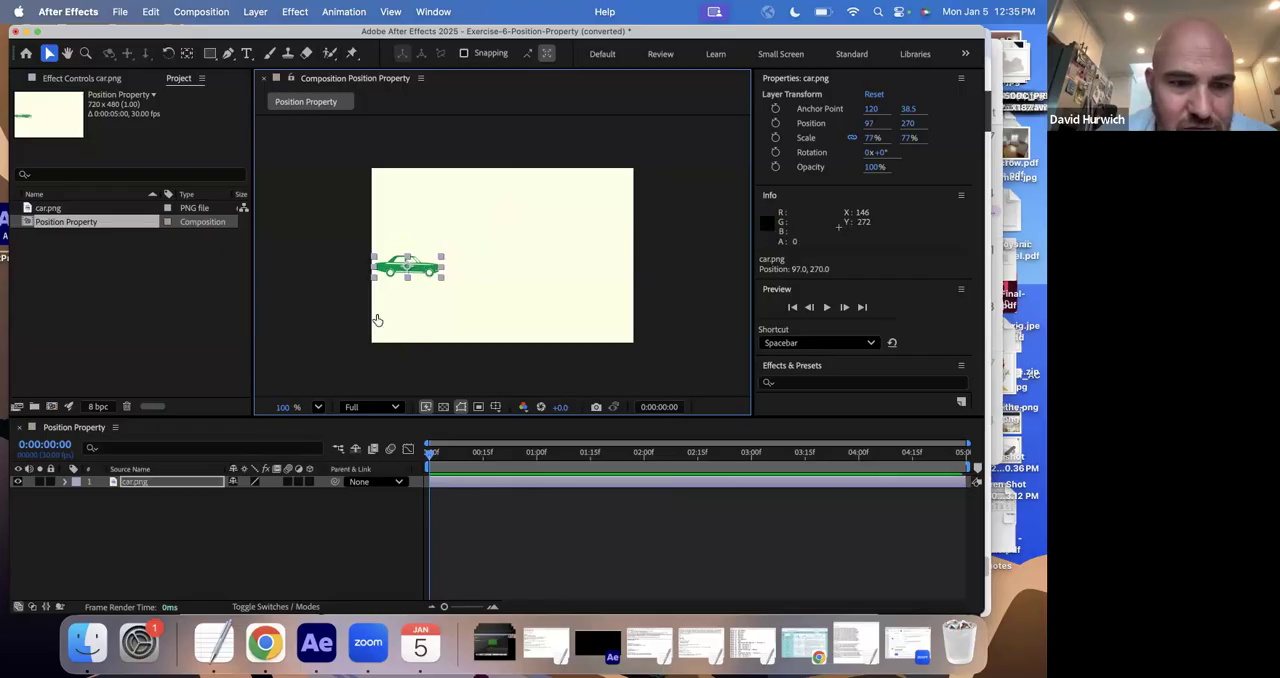
pyautogui.press('p')
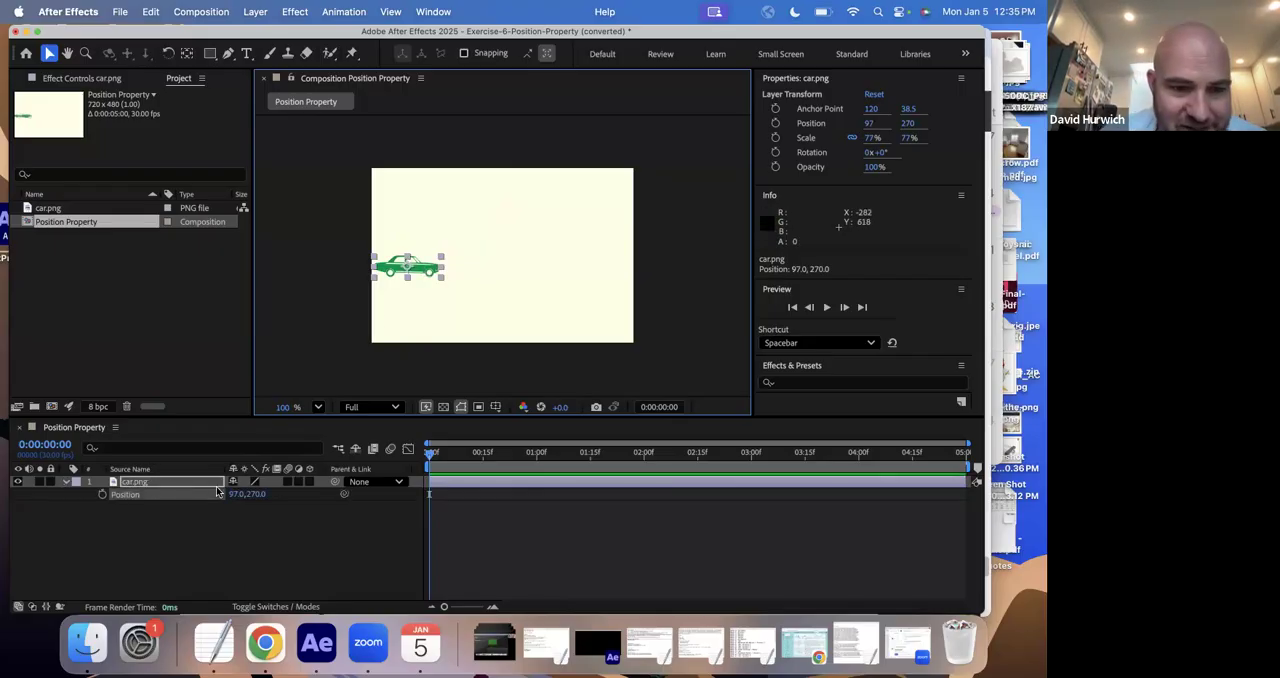
pyautogui.moveTo(236, 494)
pyautogui.mouseDown()
pyautogui.moveTo(265, 494)
pyautogui.moveTo(253, 494)
pyautogui.mouseUp()
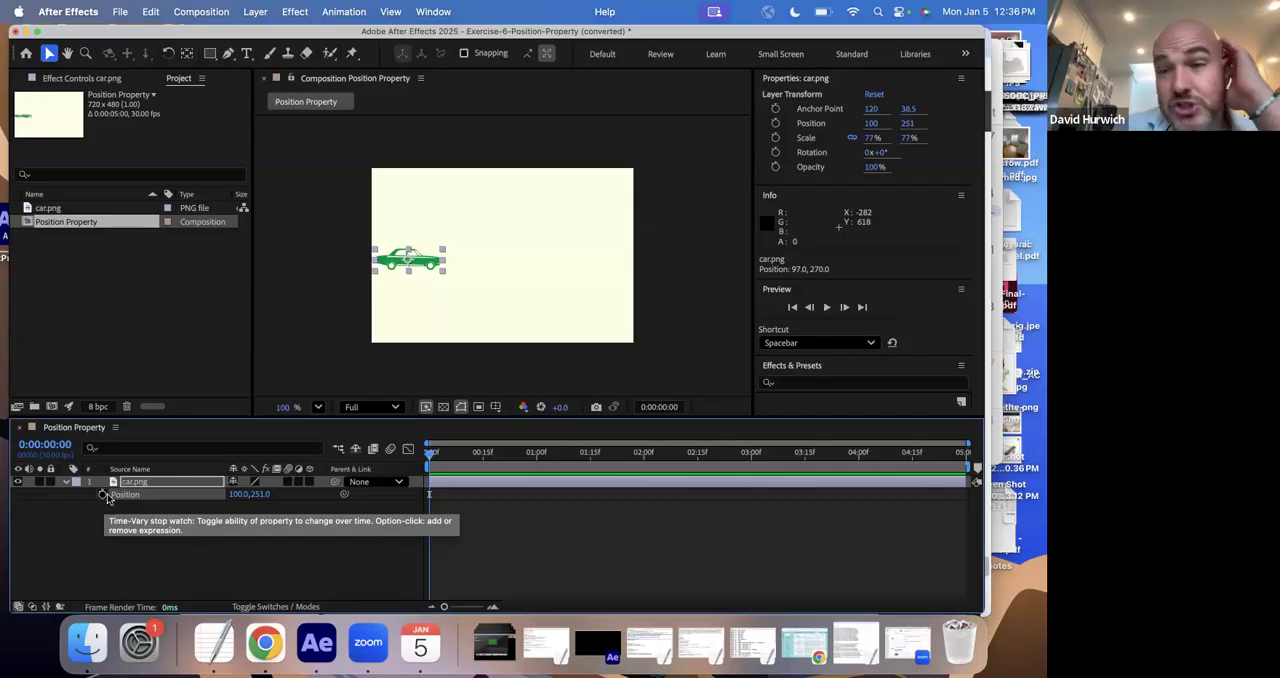
# - Add the first Position keyframe to the car layer at 0:00:00:00 and move the playhead to 0:00:00:22
pyautogui.click(102, 494)
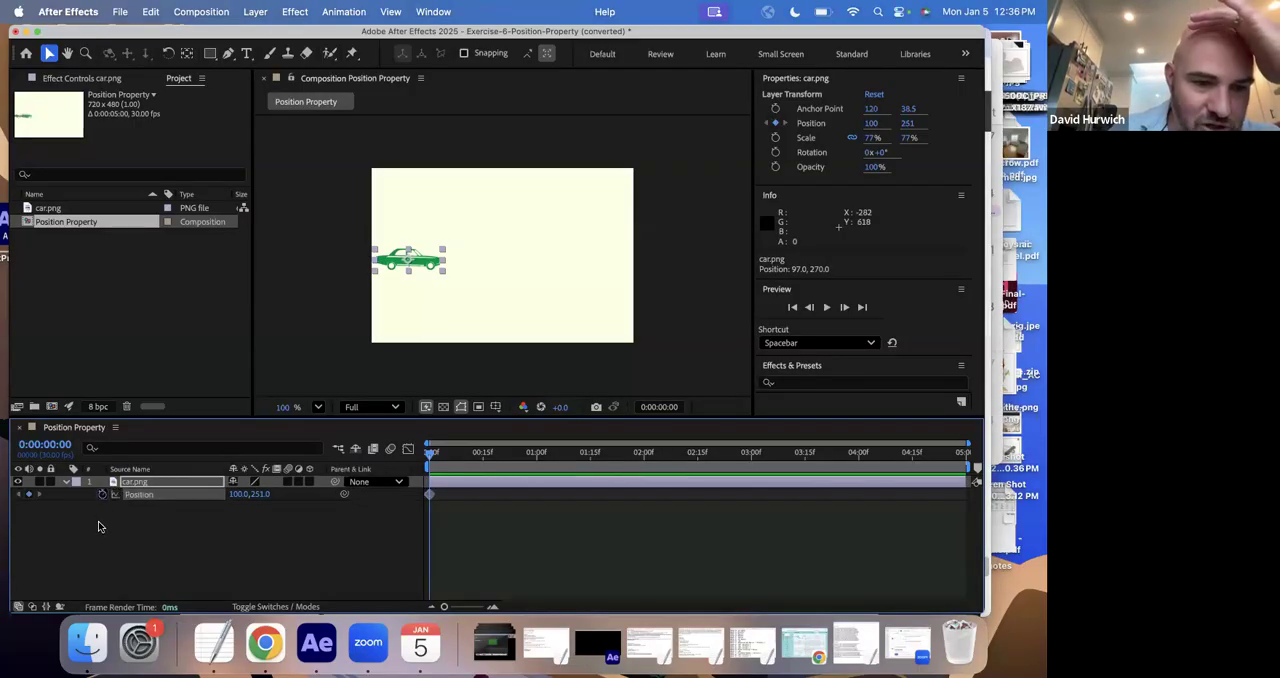
pyautogui.click(100, 526)
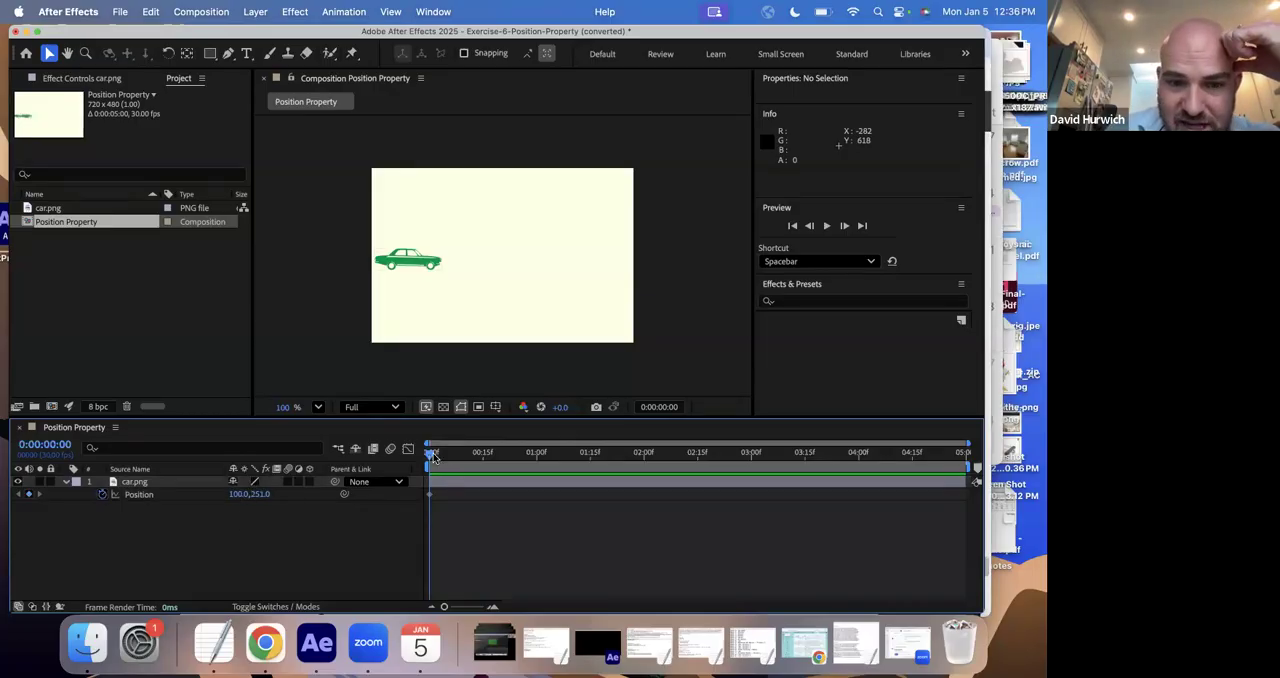
pyautogui.moveTo(431, 455); pyautogui.dragTo(508, 456)
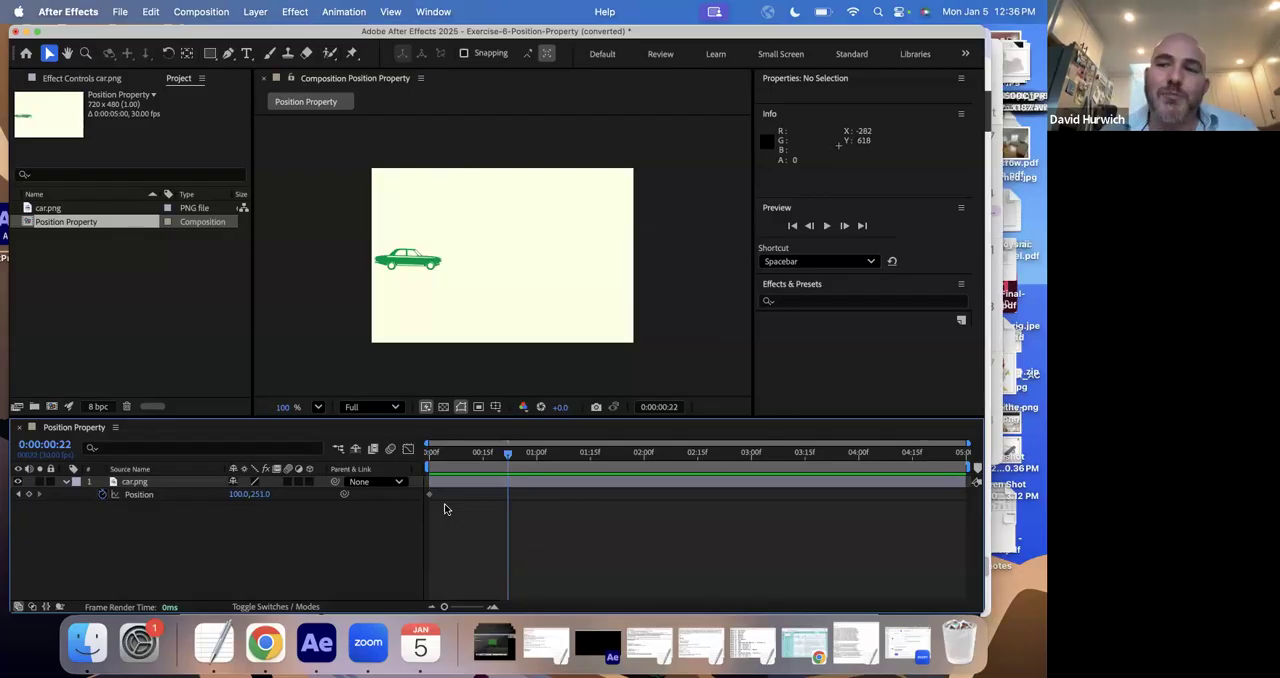
pyautogui.click(432, 455)
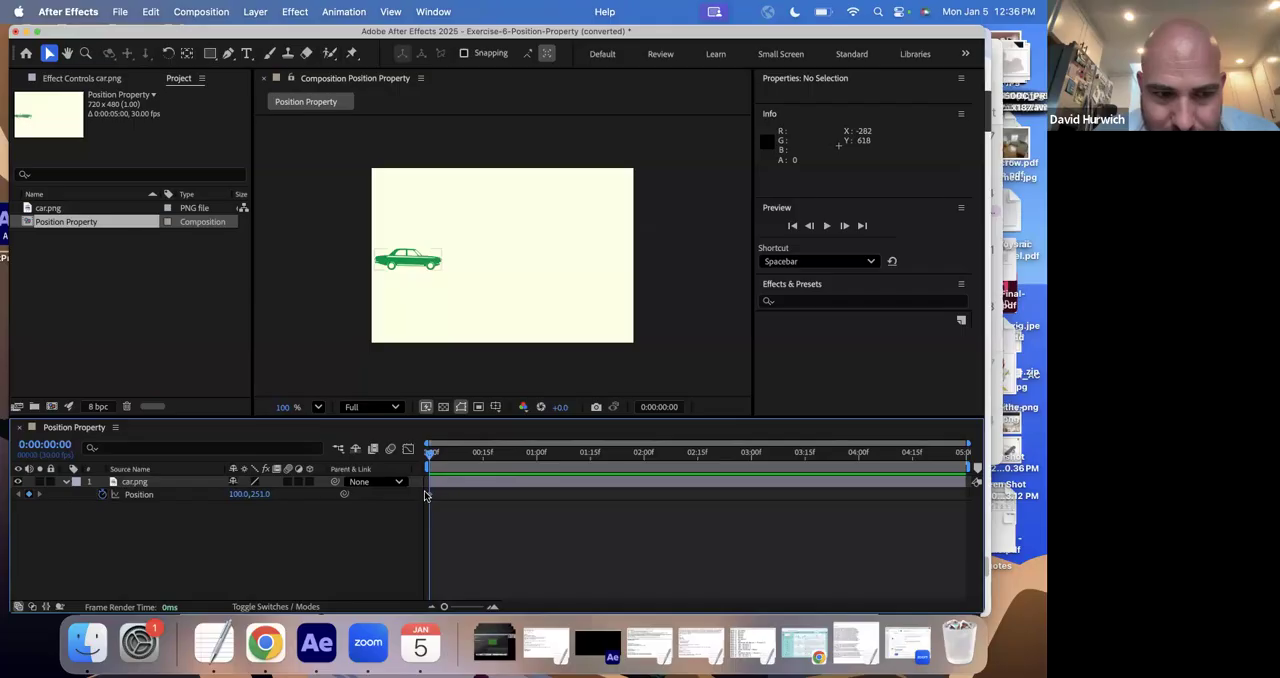
pyautogui.click(120, 482)
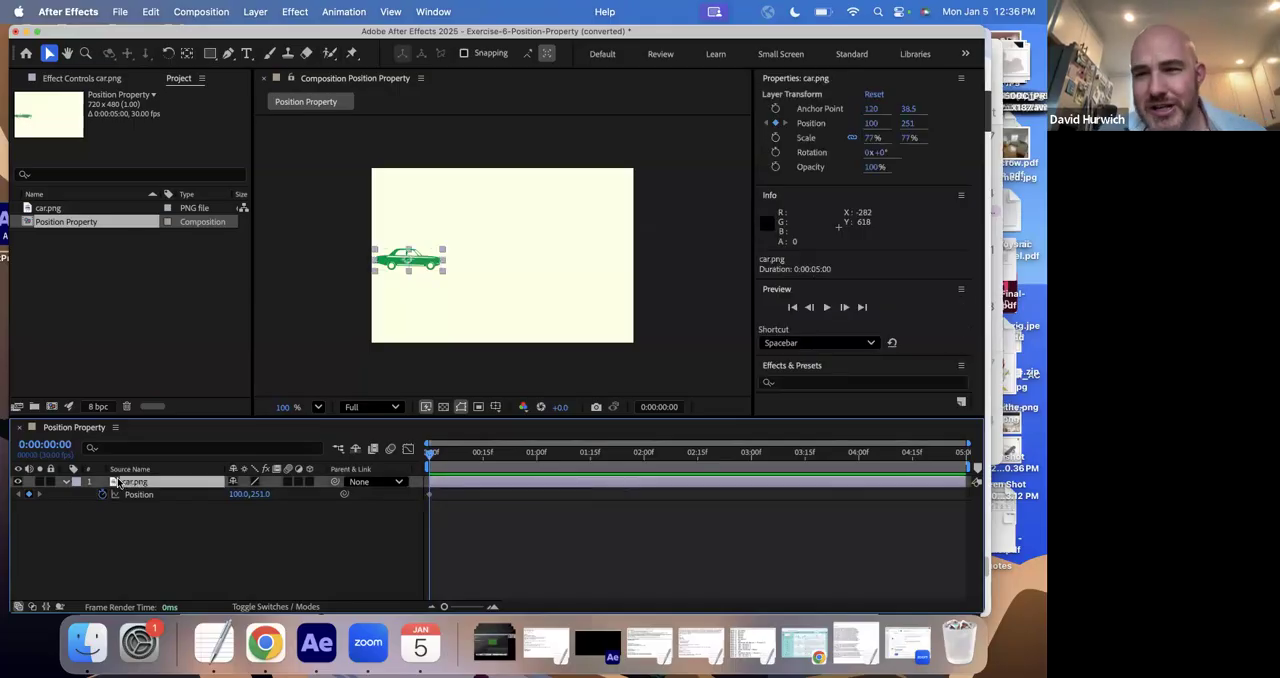
pyautogui.click(265, 524)
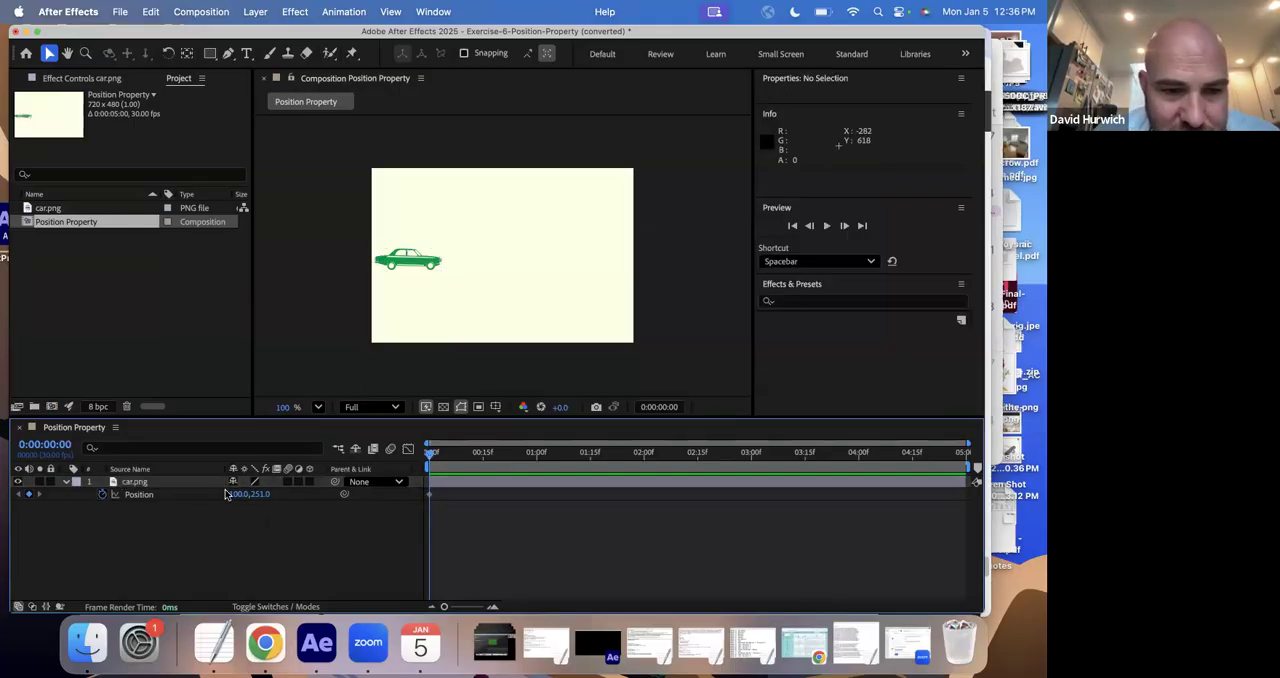
pyautogui.click(439, 460)
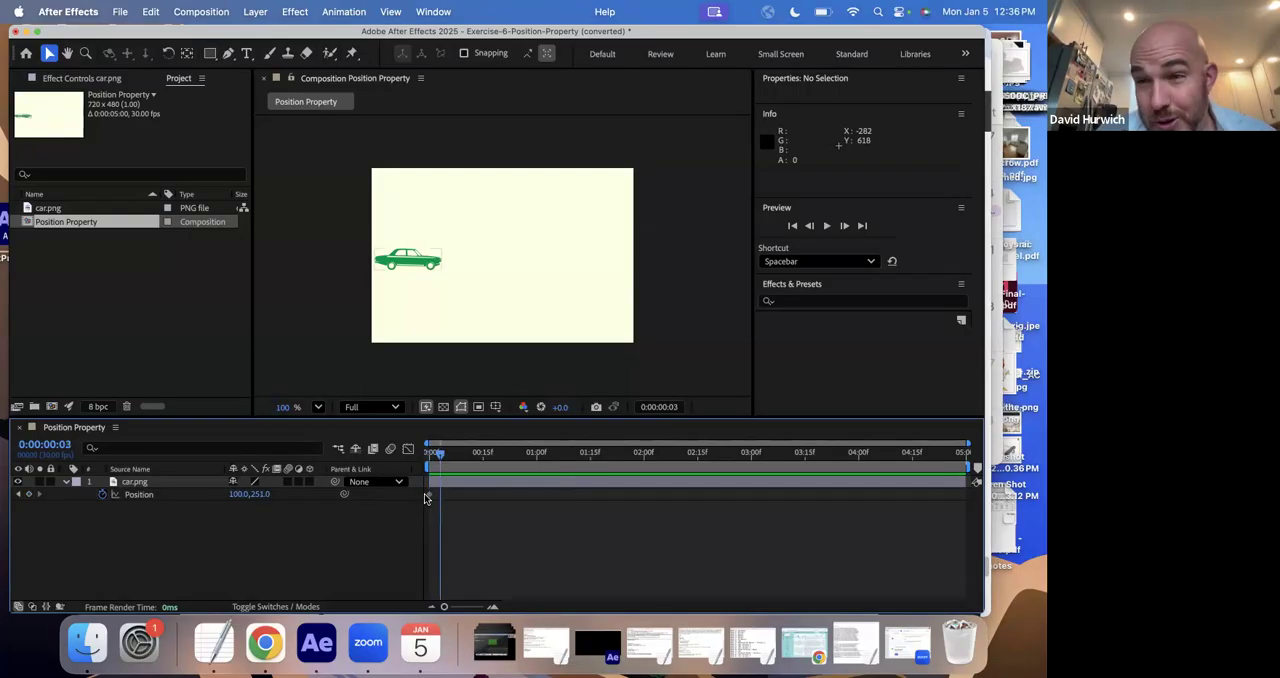
# - Add a second Position keyframe at 0:00:03:00 by moving the car horizontally across the composition to about 586, 251
pyautogui.moveTo(436, 455); pyautogui.dragTo(752, 457)
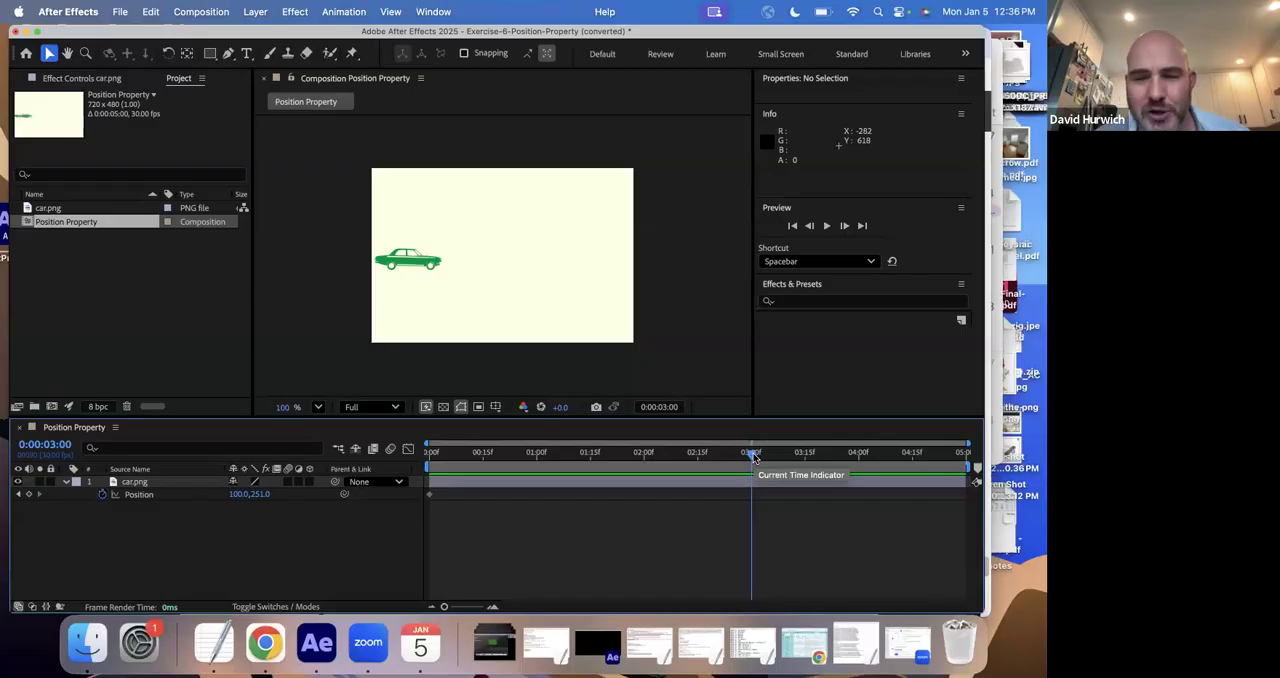
pyautogui.click(409, 263)
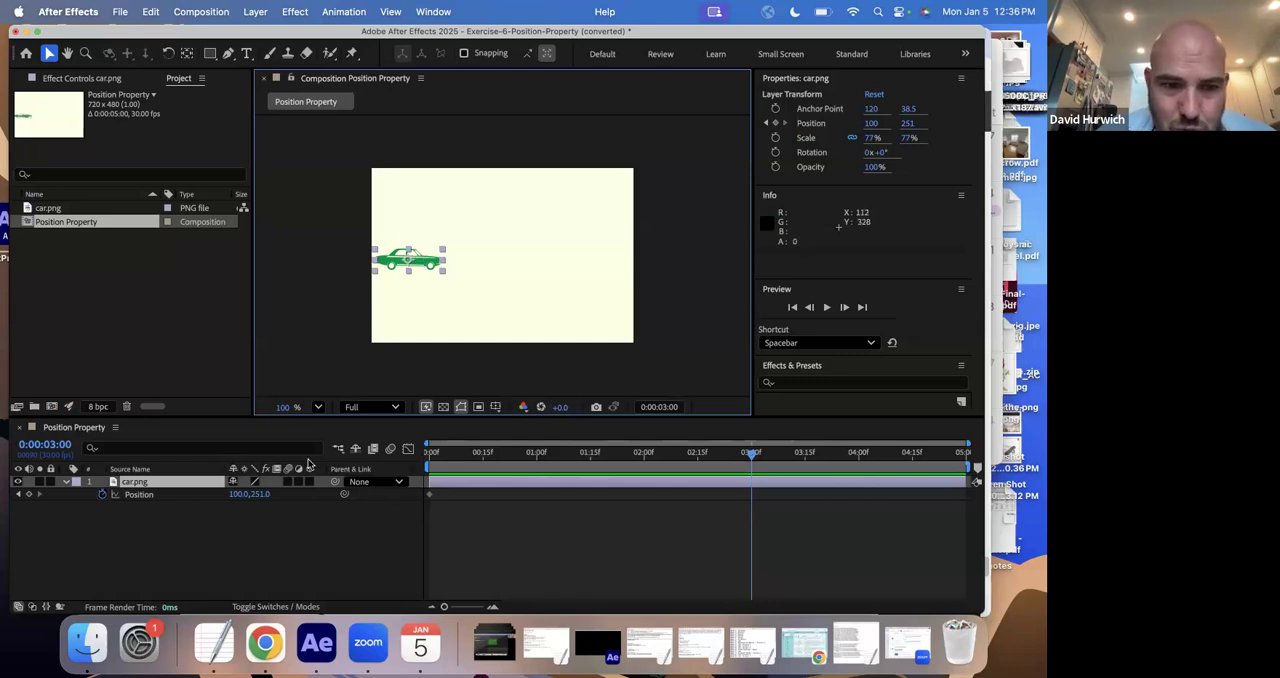
pyautogui.moveTo(424, 268); pyautogui.dragTo(601, 265)
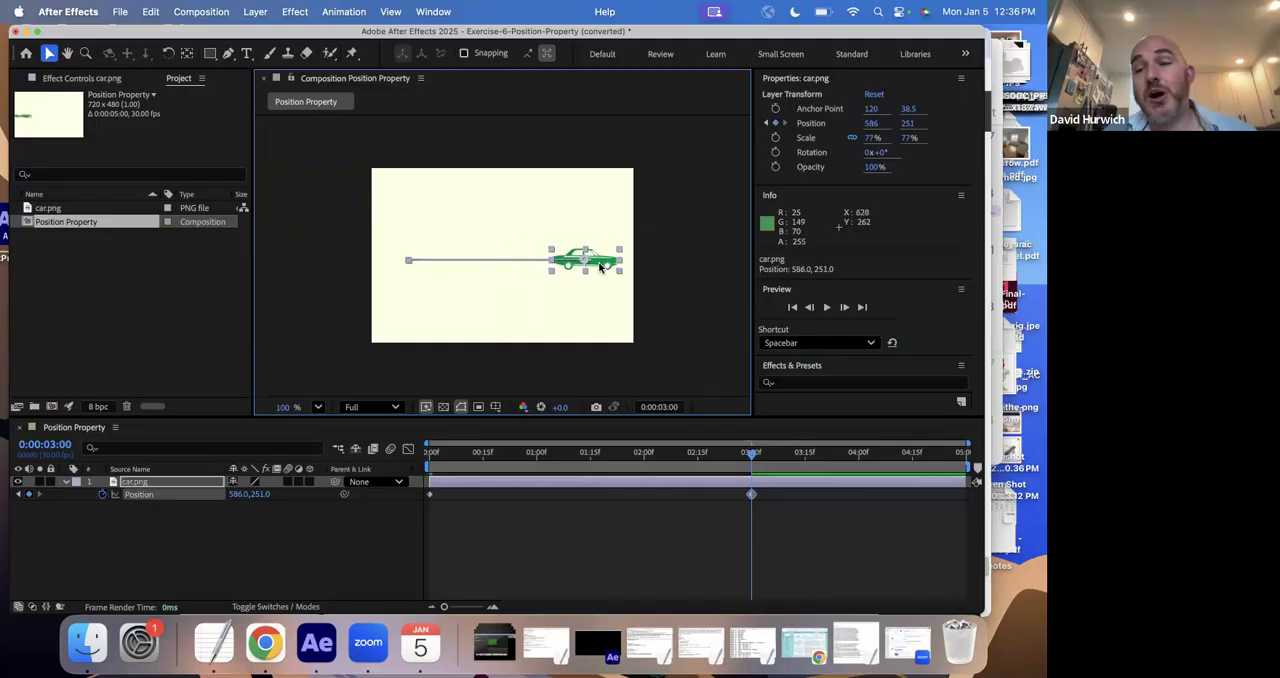
# - Play and scrub the timeline between the two Position keyframes to check the car's motion along its path
pyautogui.click(649, 452)
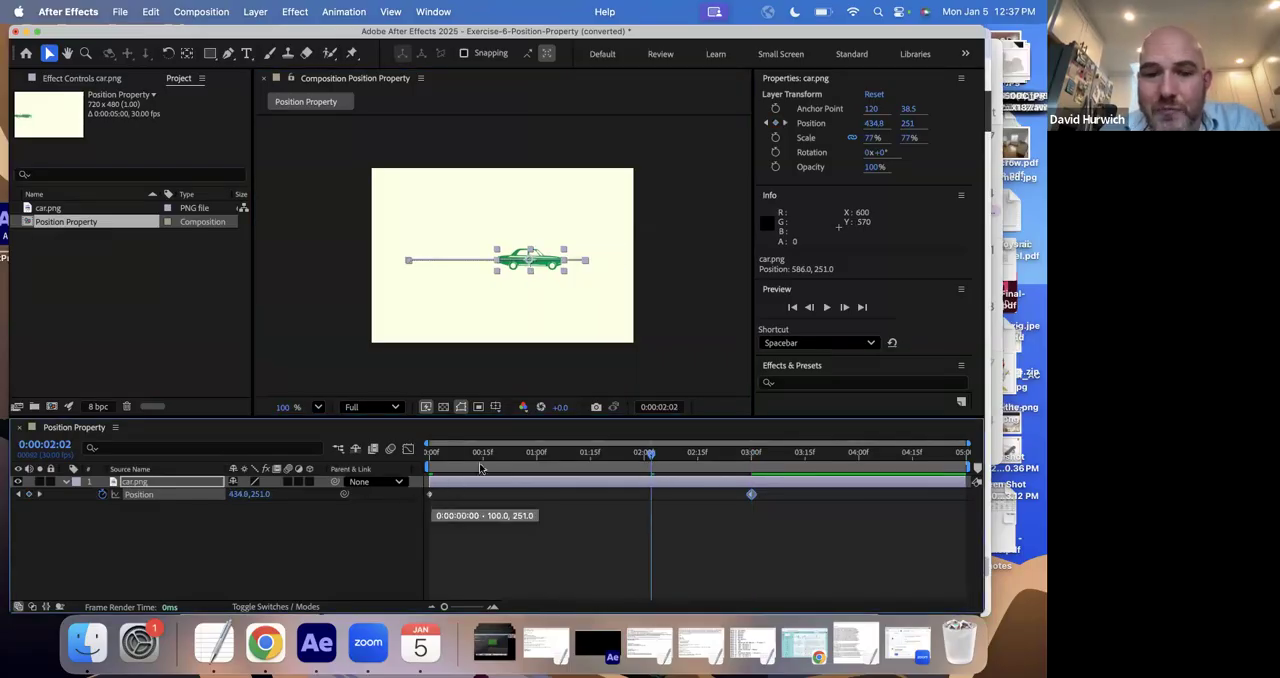
pyautogui.press('space')
pyautogui.moveTo(789, 455); pyautogui.dragTo(620, 458)
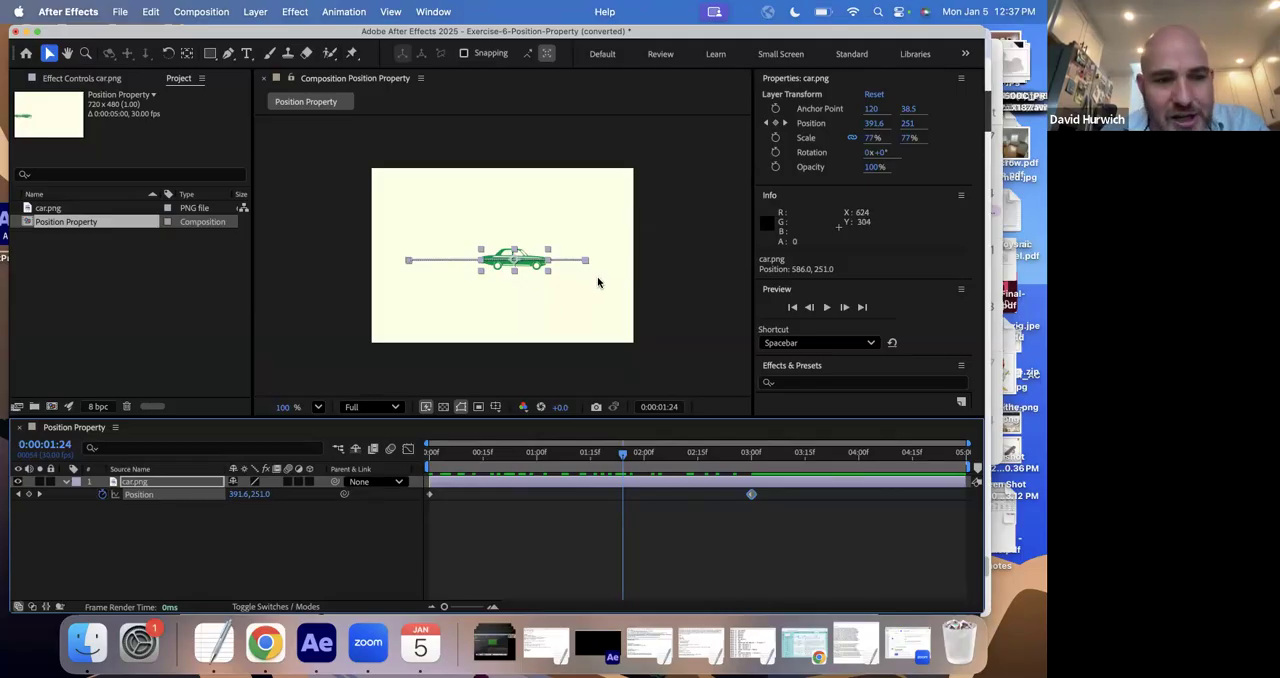
pyautogui.click(737, 553)
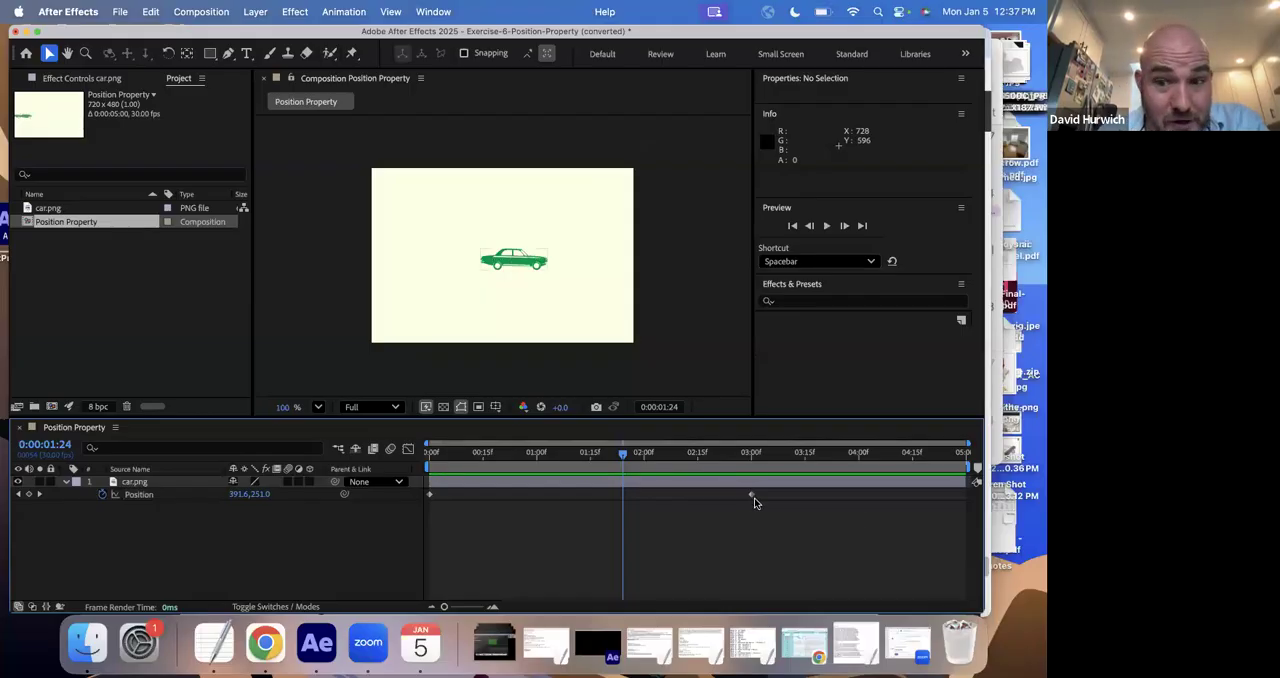
# - Compare the car's placement at the 0:00:00:00 and 0:00:03:00 keyframes and return the playhead to the start
pyautogui.click(433, 454)
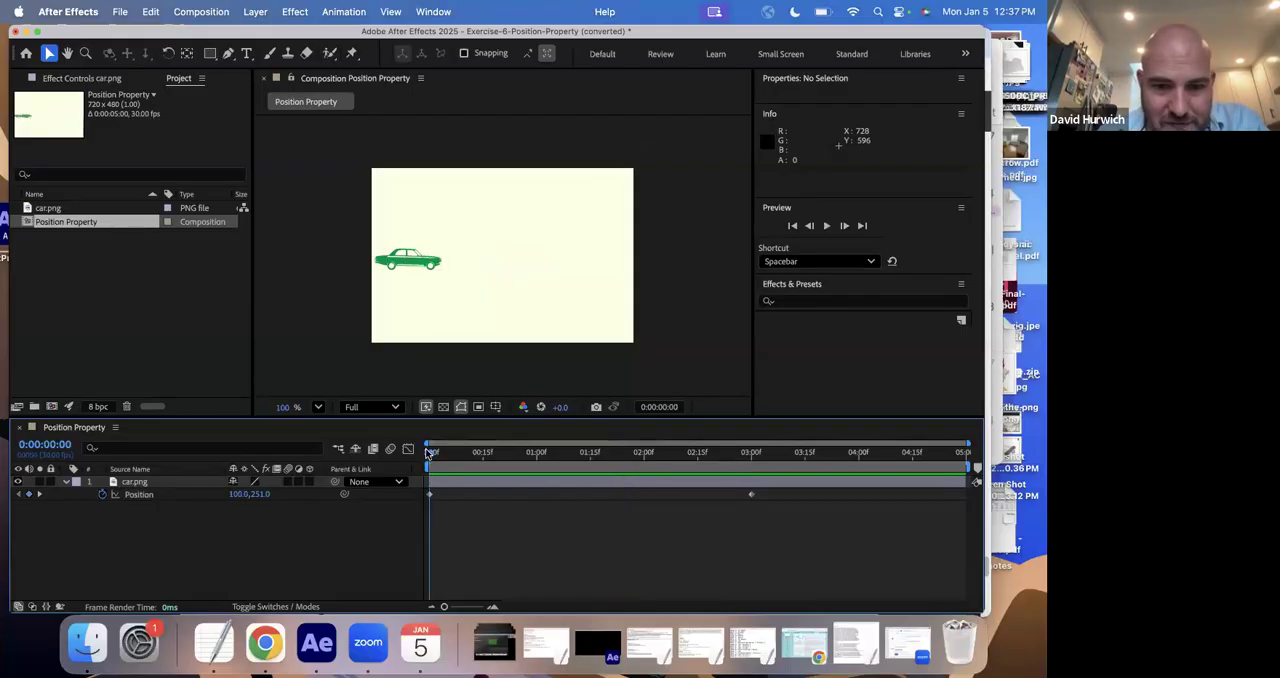
pyautogui.click(752, 454)
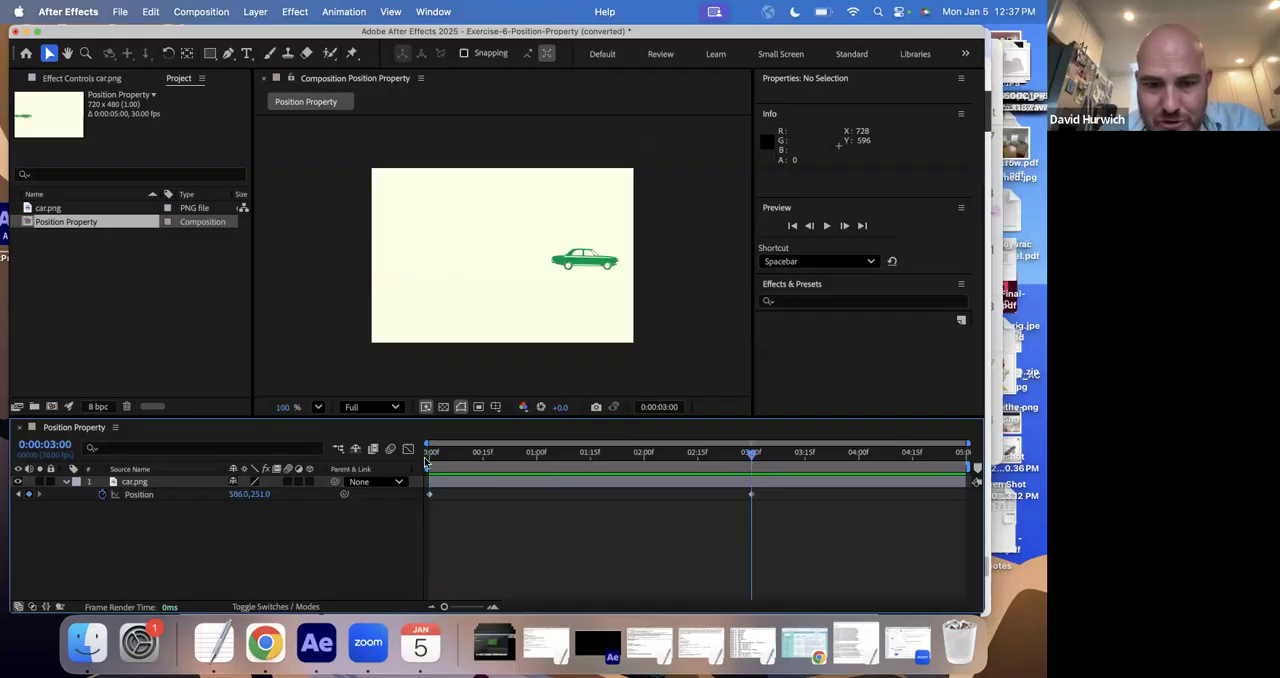
pyautogui.click(430, 454)
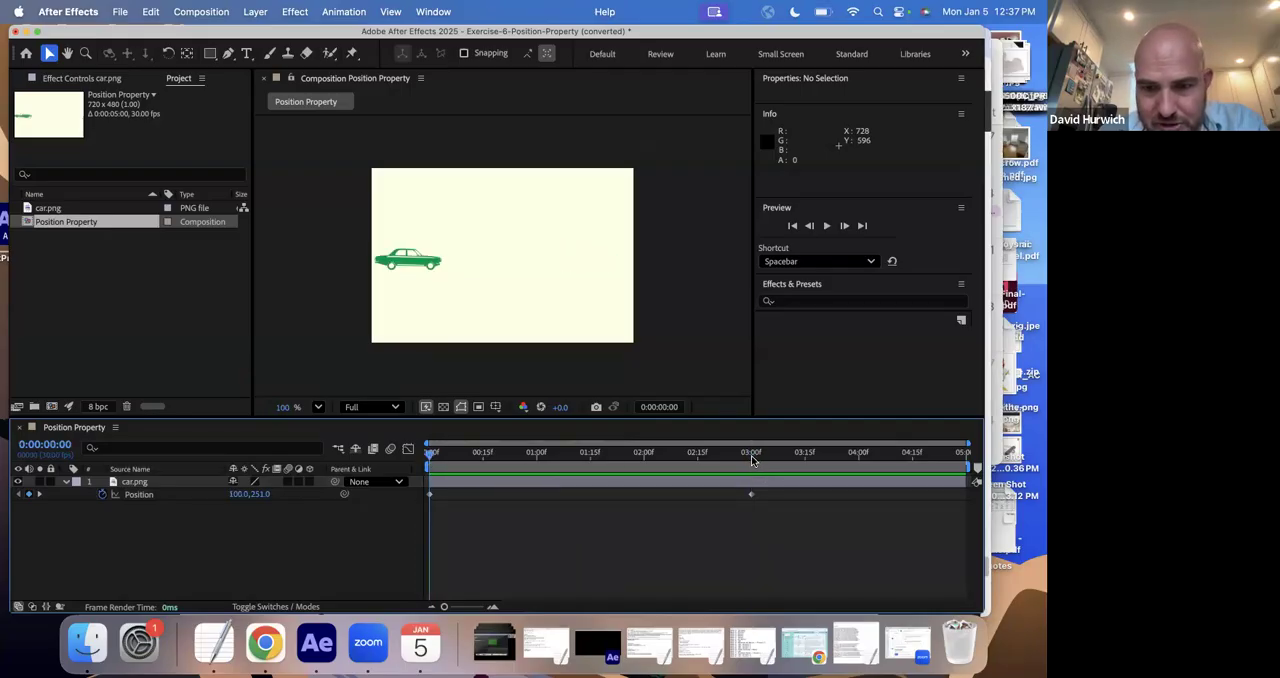
pyautogui.click(752, 454)
pyautogui.click(431, 454)
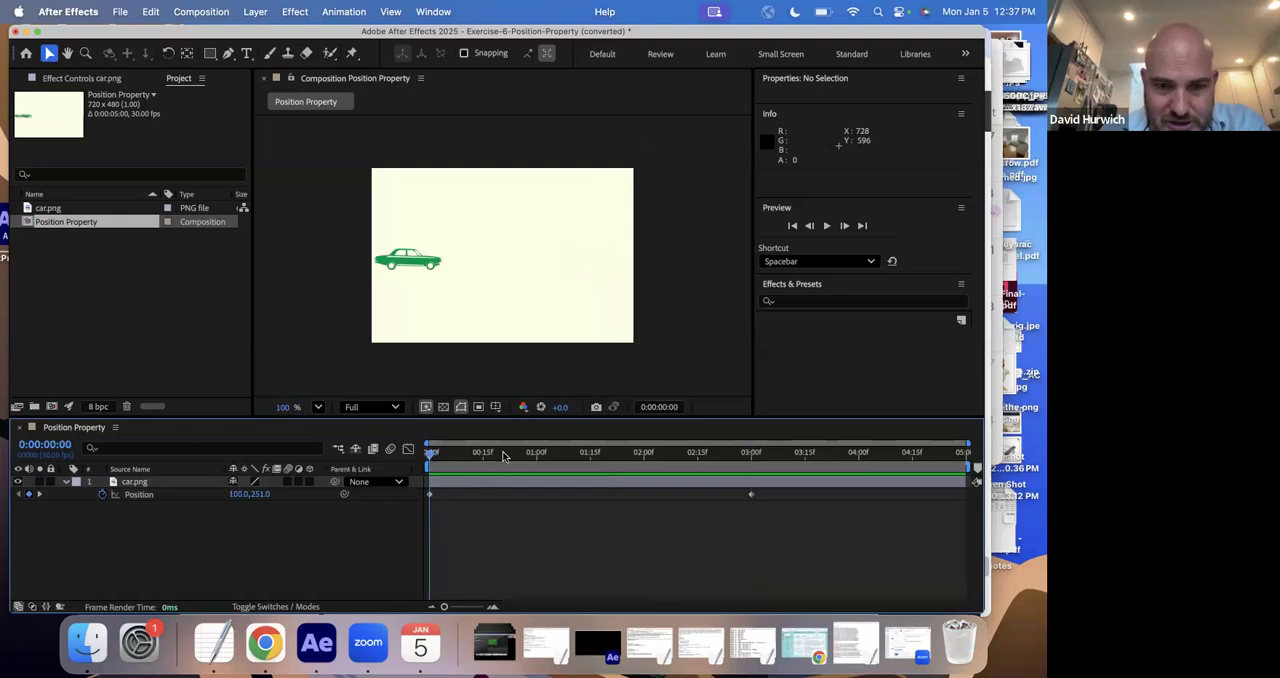
pyautogui.click(752, 458)
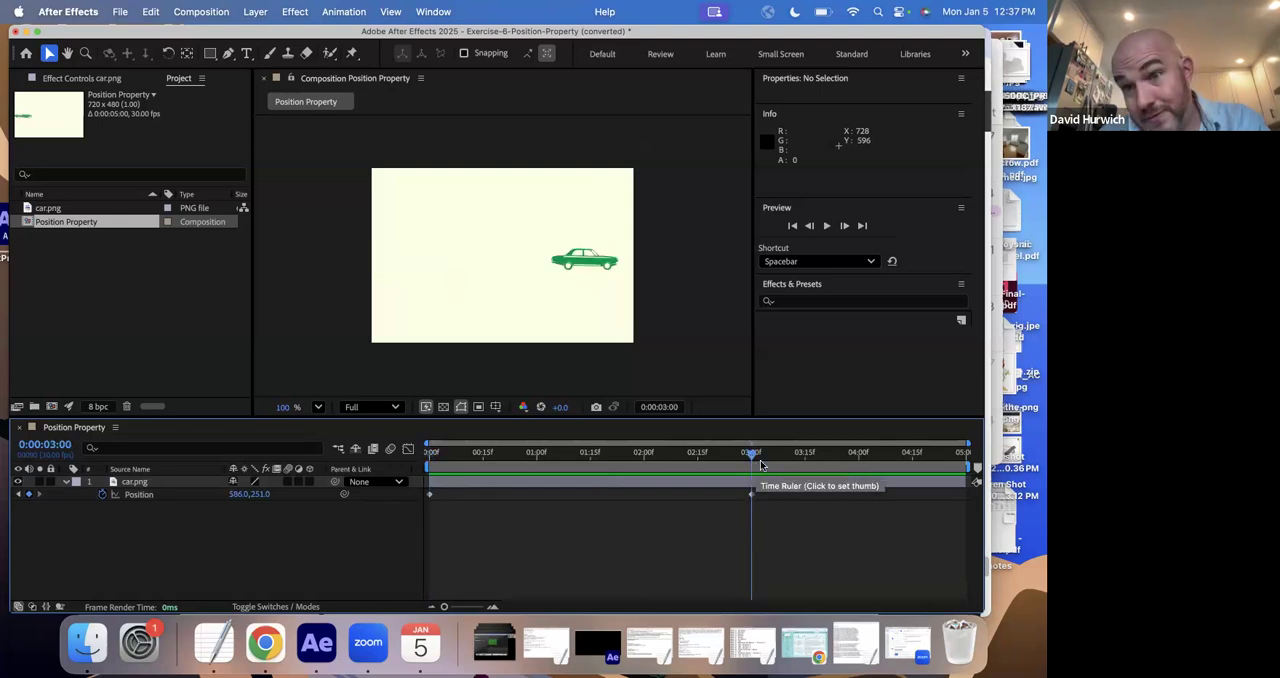
pyautogui.click(441, 456)
pyautogui.press('Home')
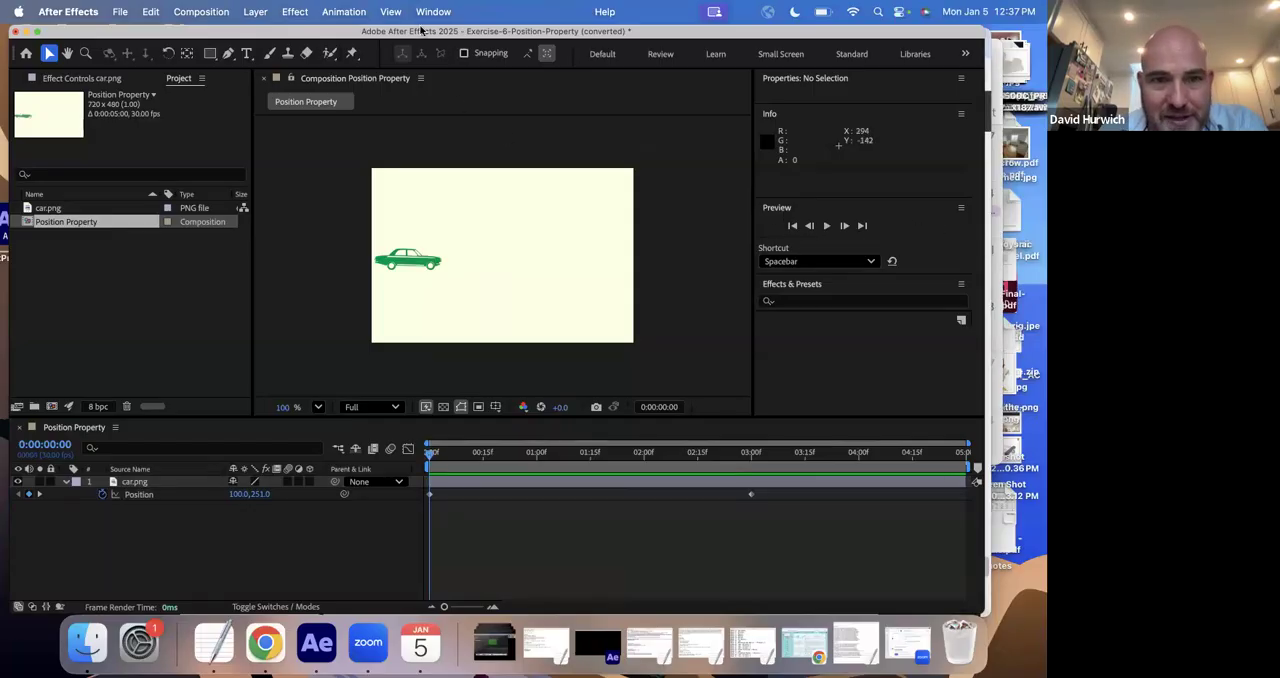
# - Check that the preview controls are available and play the car animation from 0:00:00:00
pyautogui.click(440, 13)
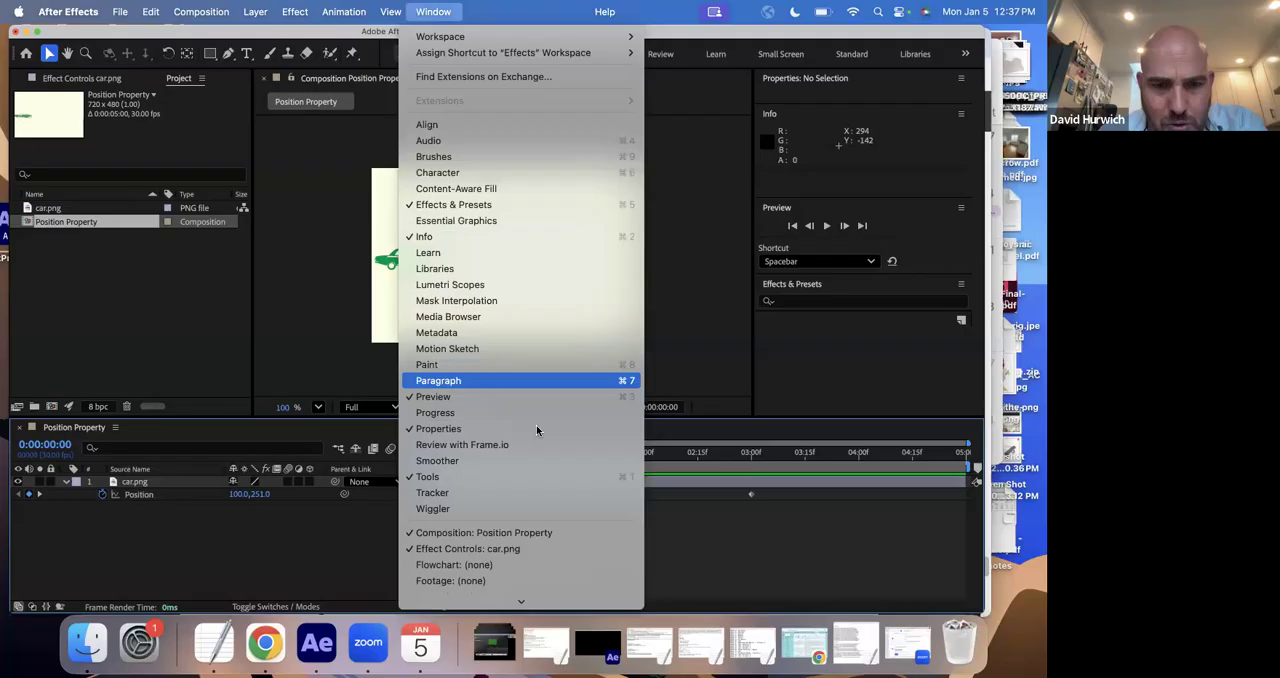
pyautogui.click(550, 400)
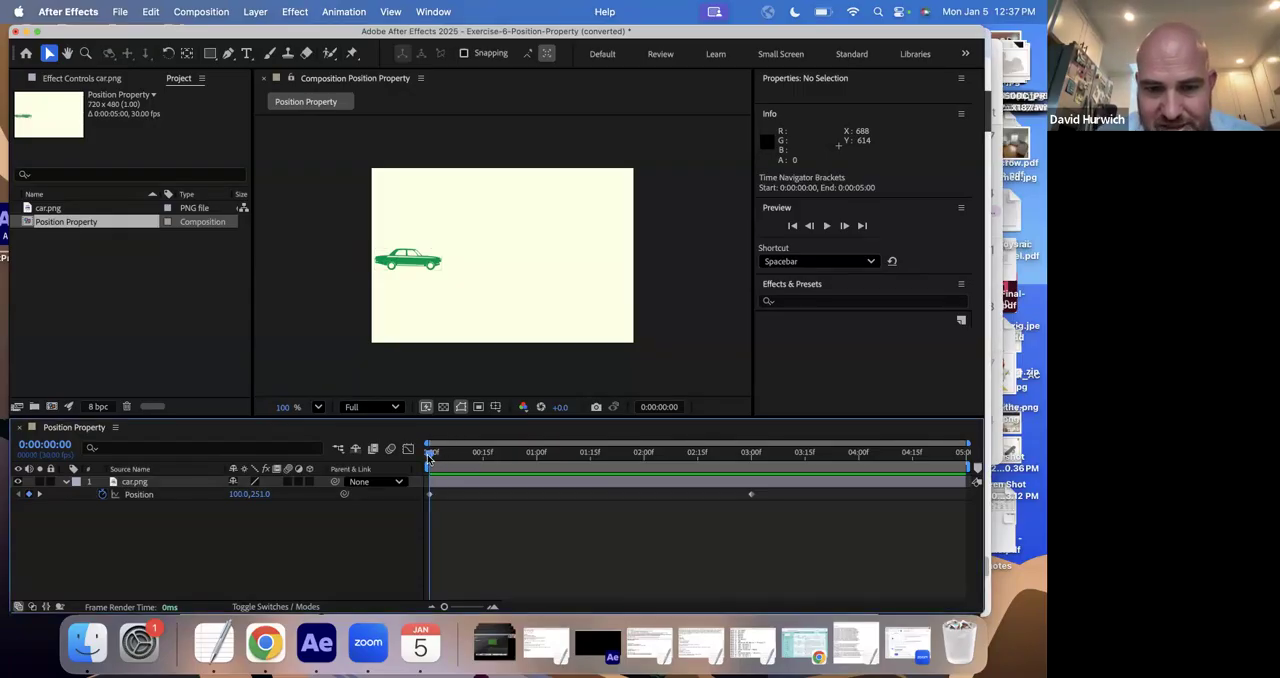
pyautogui.press('space')
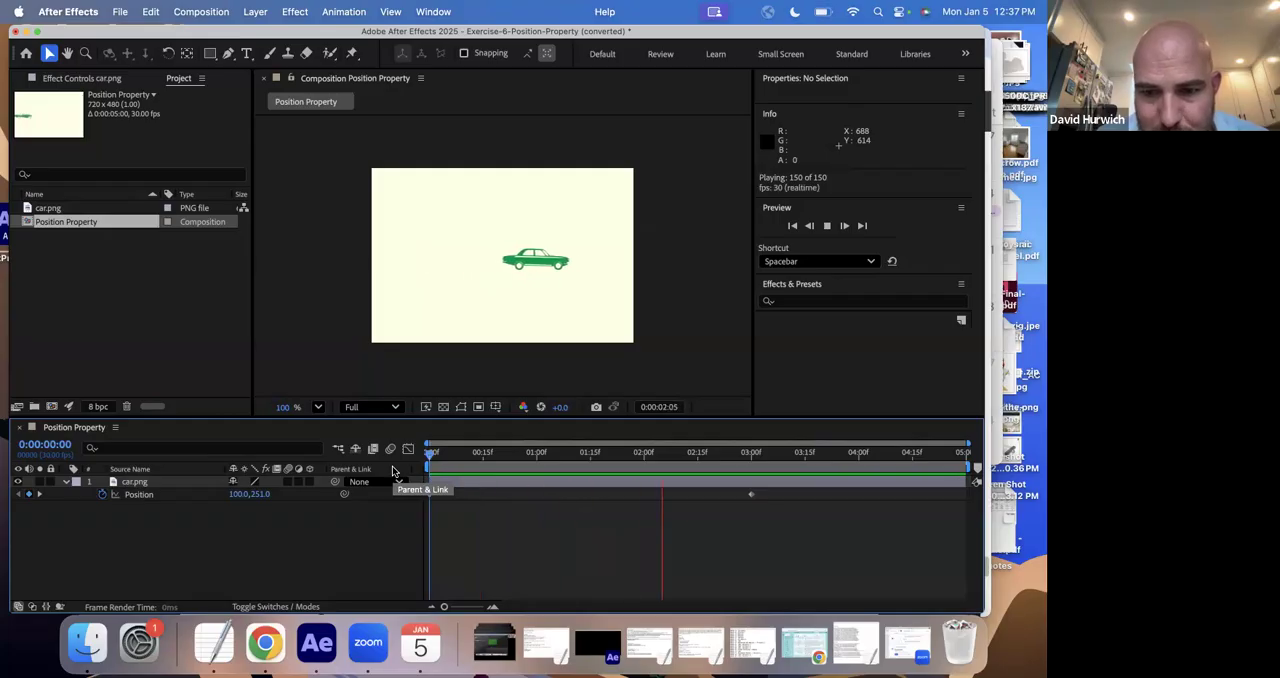
pyautogui.press('space')
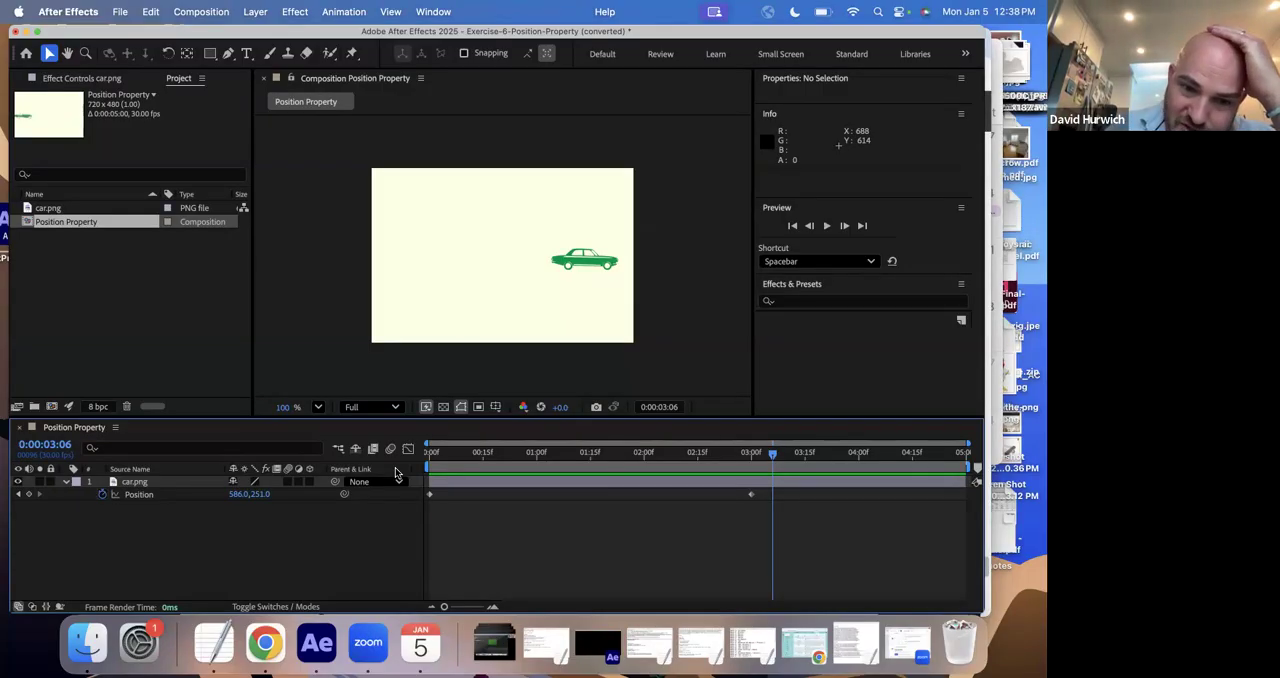
# - Change the first keyframe at 0:00:00:00 so the car starts above the frame at about 330, -49, and preview the new path
pyautogui.click(436, 456)
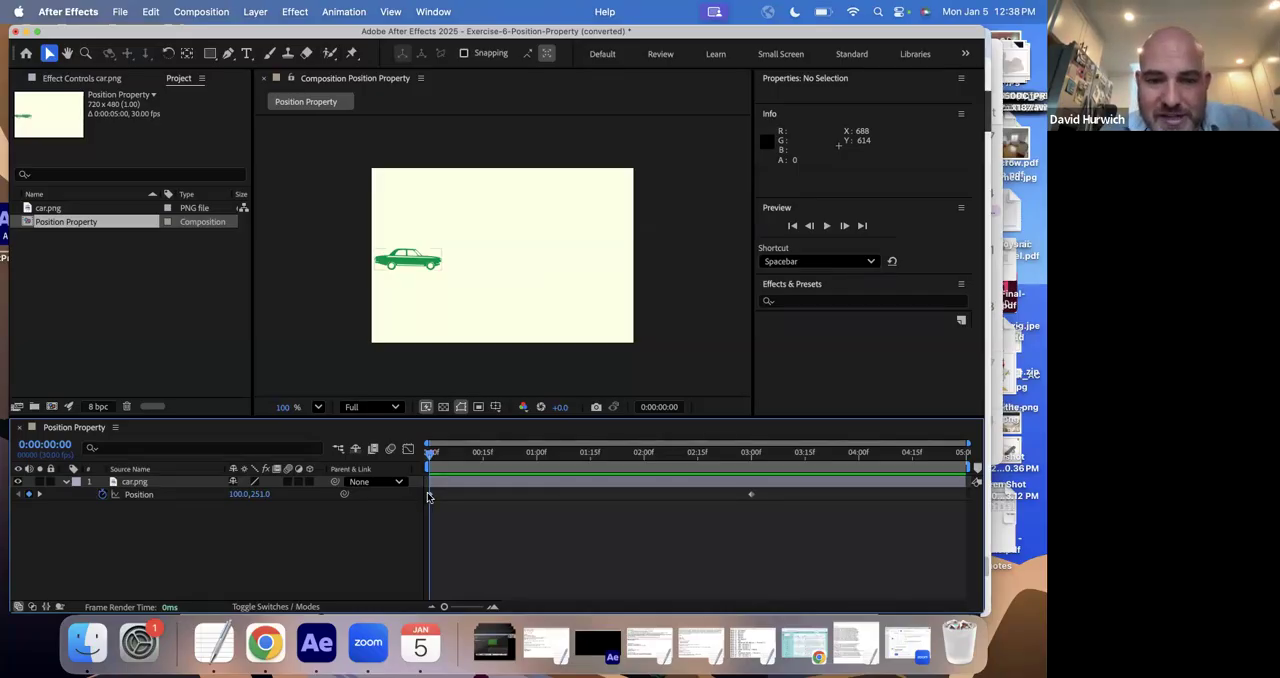
pyautogui.click(428, 494)
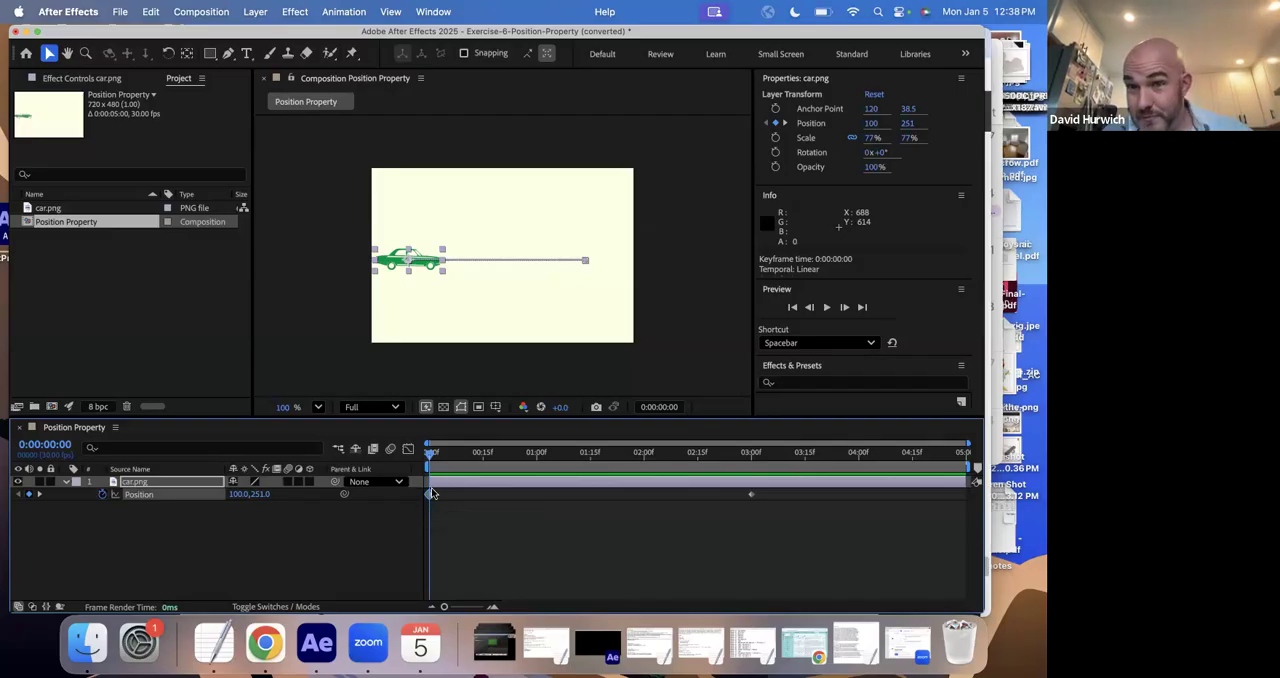
pyautogui.click(579, 504)
pyautogui.moveTo(714, 463); pyautogui.dragTo(429, 471)
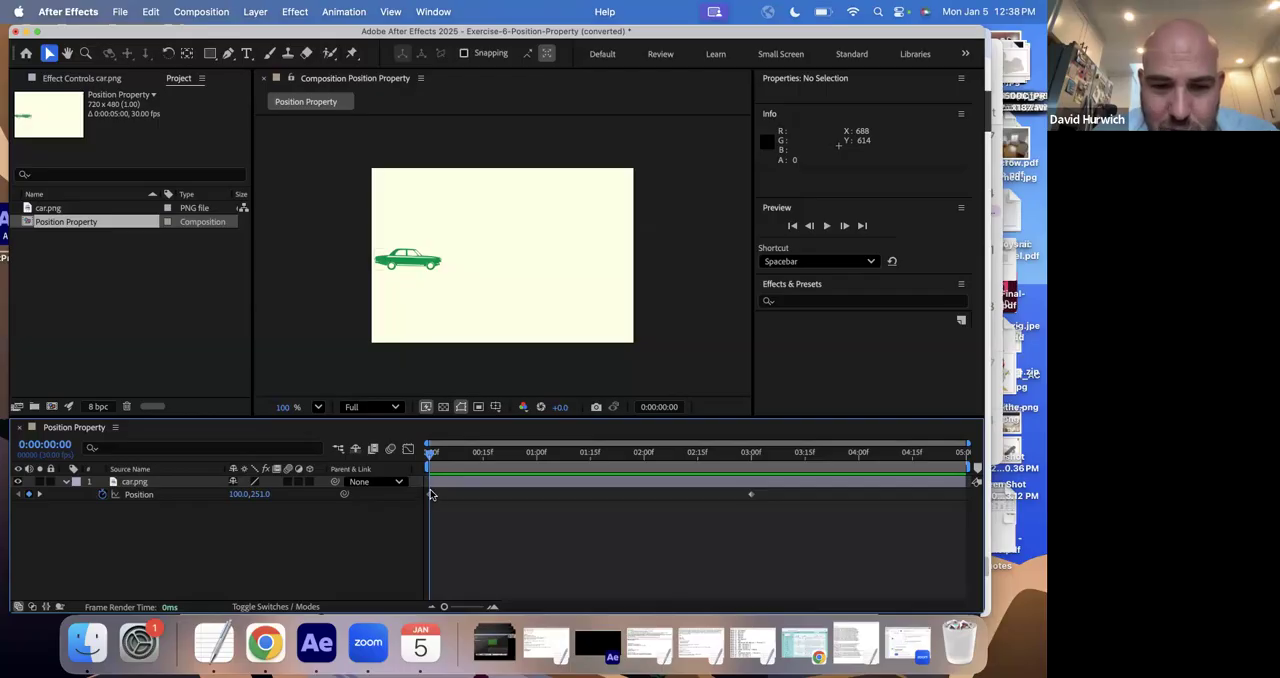
pyautogui.moveTo(429, 495)
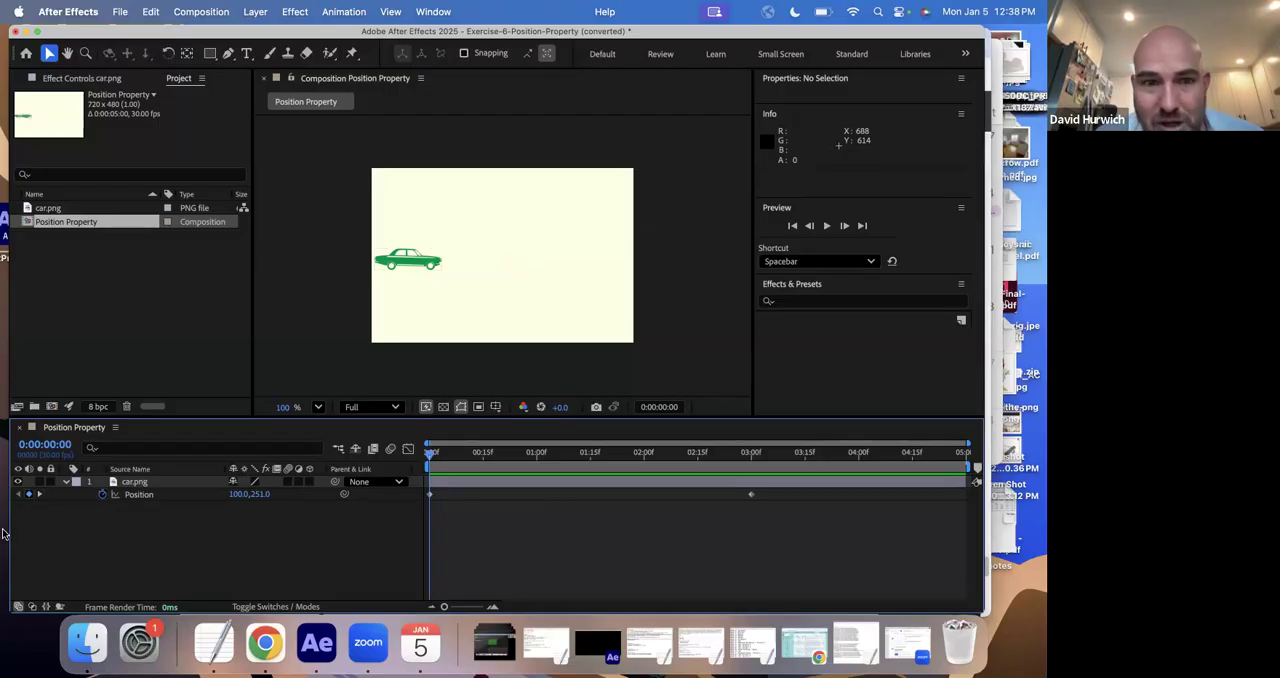
pyautogui.moveTo(428, 246); pyautogui.dragTo(497, 162)
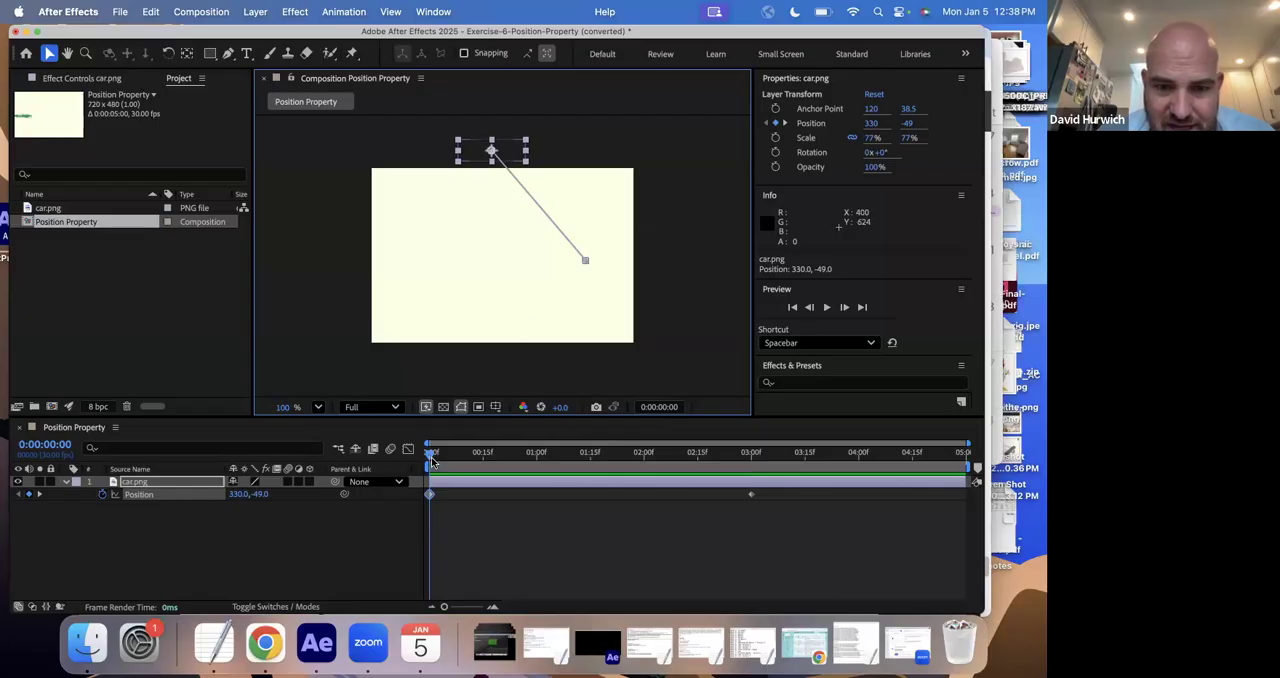
pyautogui.press('space')
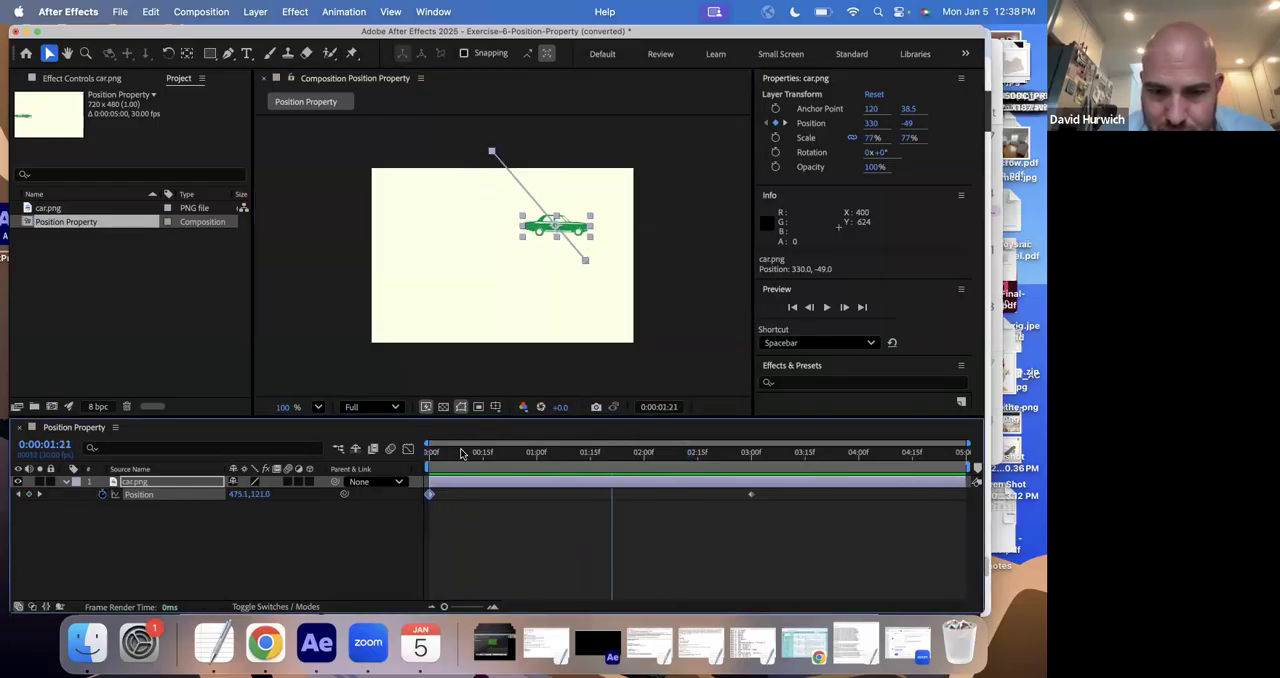
pyautogui.press('space')
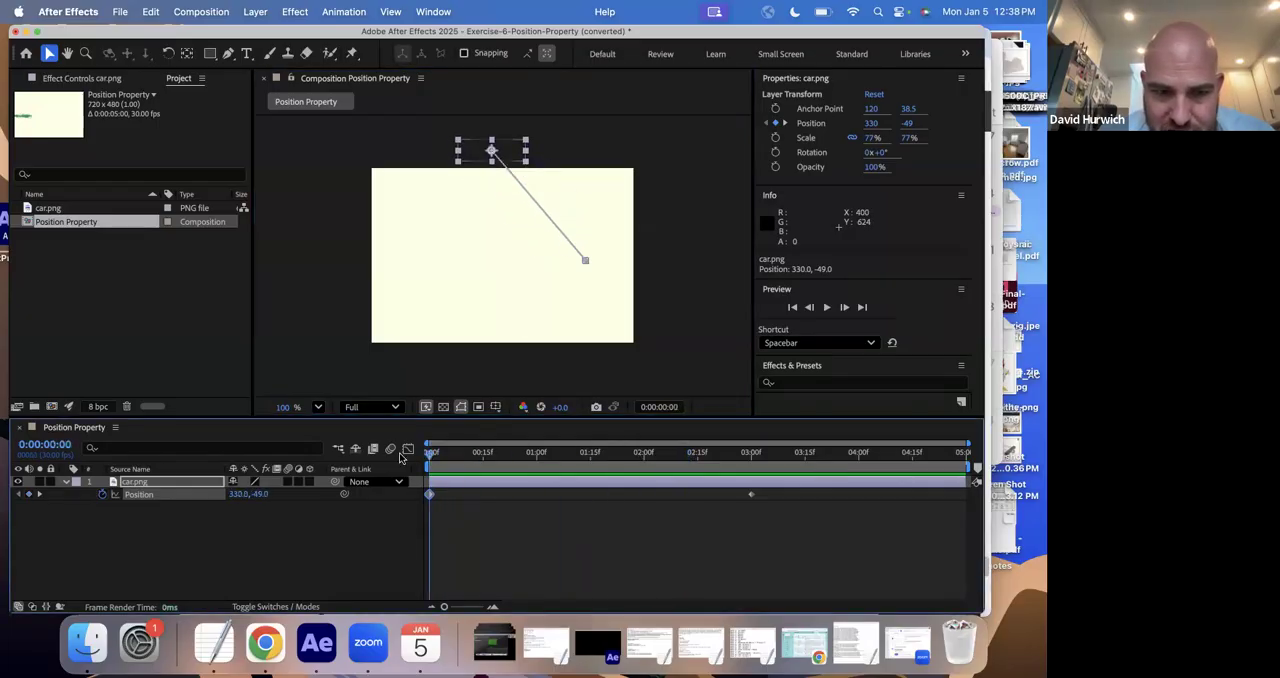
# - Go to the second Position keyframe at 0:00:03:00 and move the car below the frame to about 346, 525
pyautogui.click(40, 495)
pyautogui.click(19, 495)
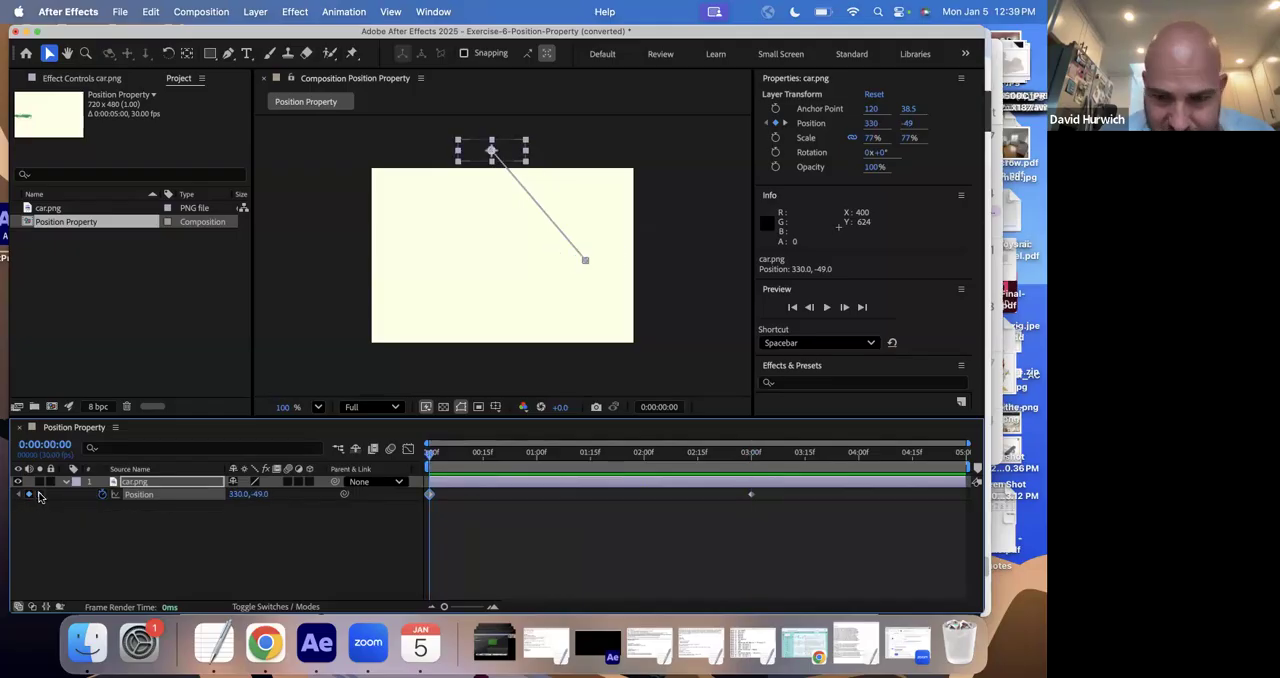
pyautogui.click(40, 495)
pyautogui.click(573, 264)
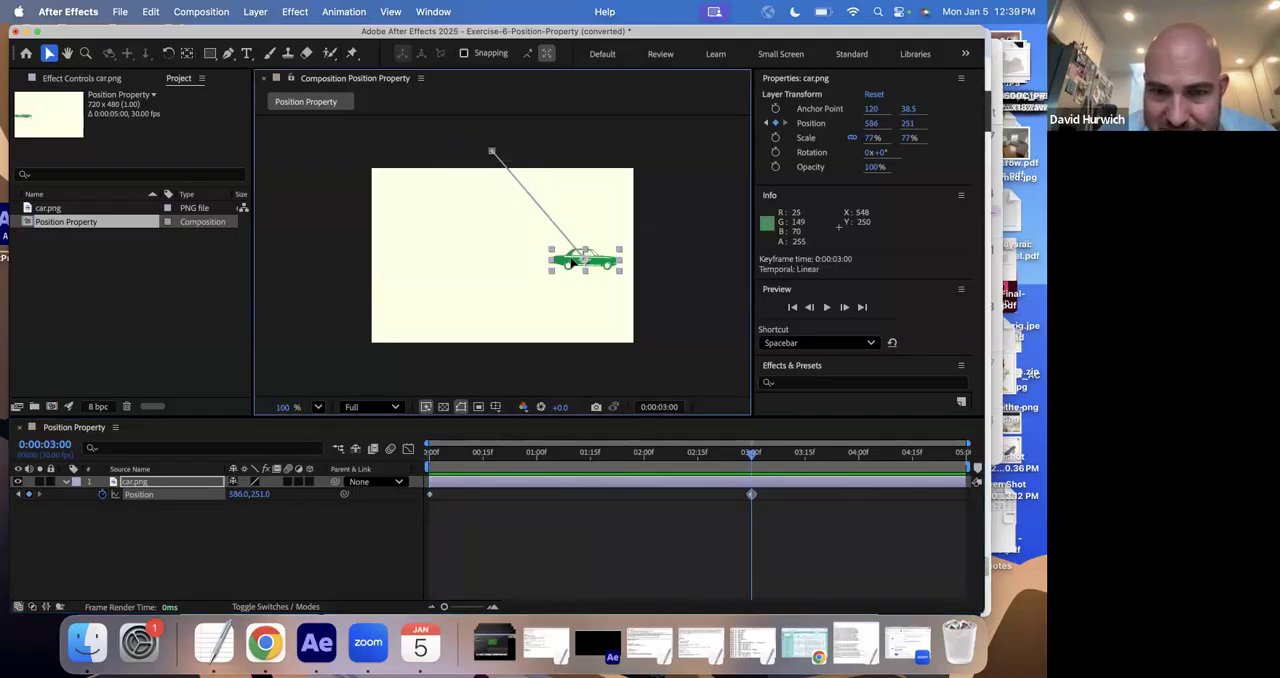
pyautogui.moveTo(571, 259); pyautogui.dragTo(485, 367)
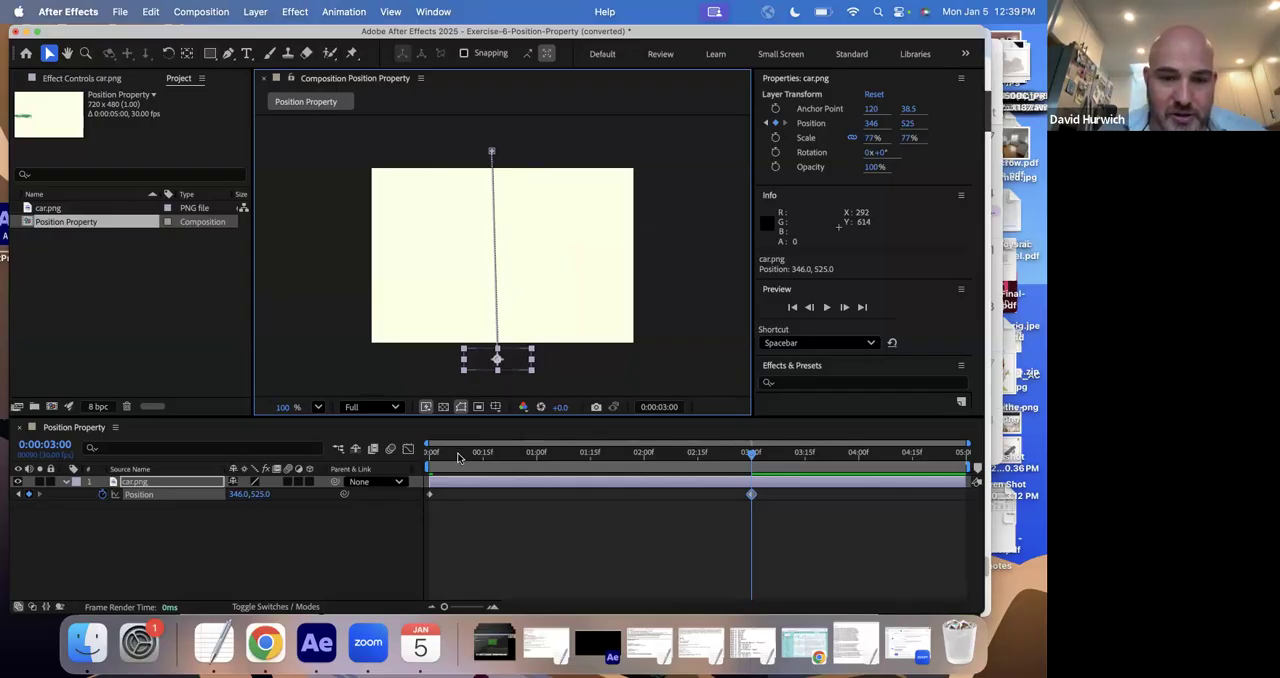
# - Play the car's top-to-bottom animation twice from 0:00:00:00 and select the car.png layer
pyautogui.press('Home')
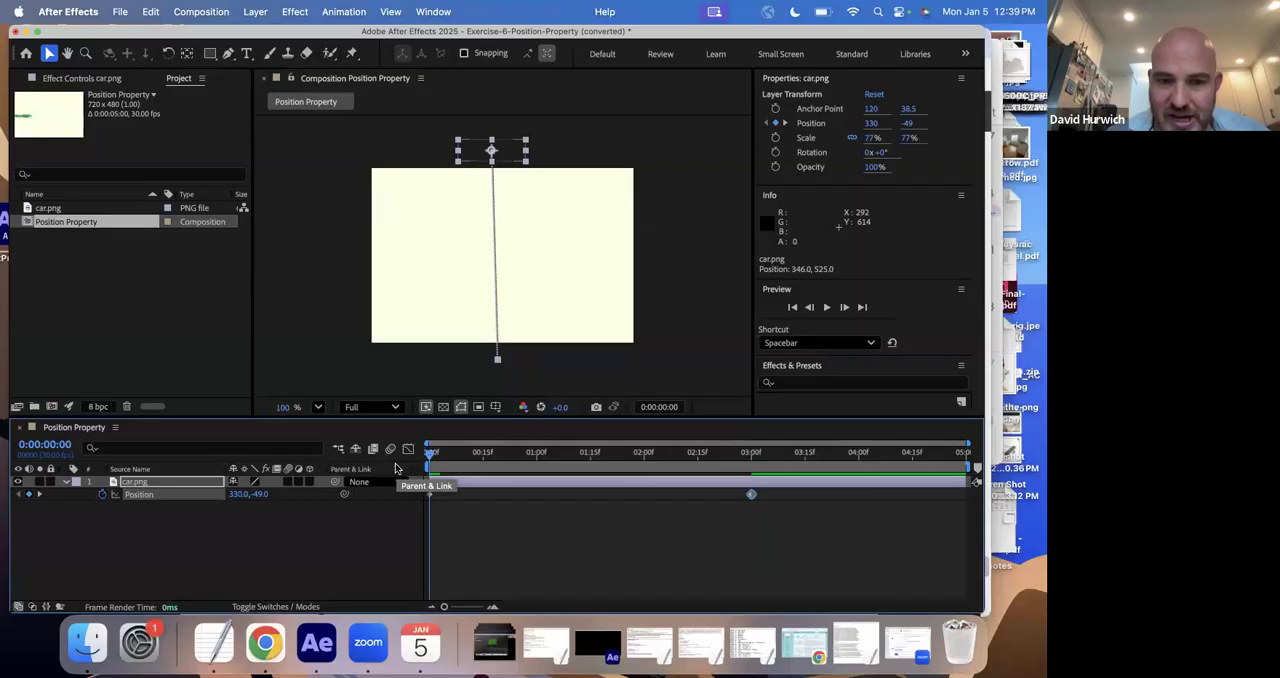
pyautogui.click(828, 307)
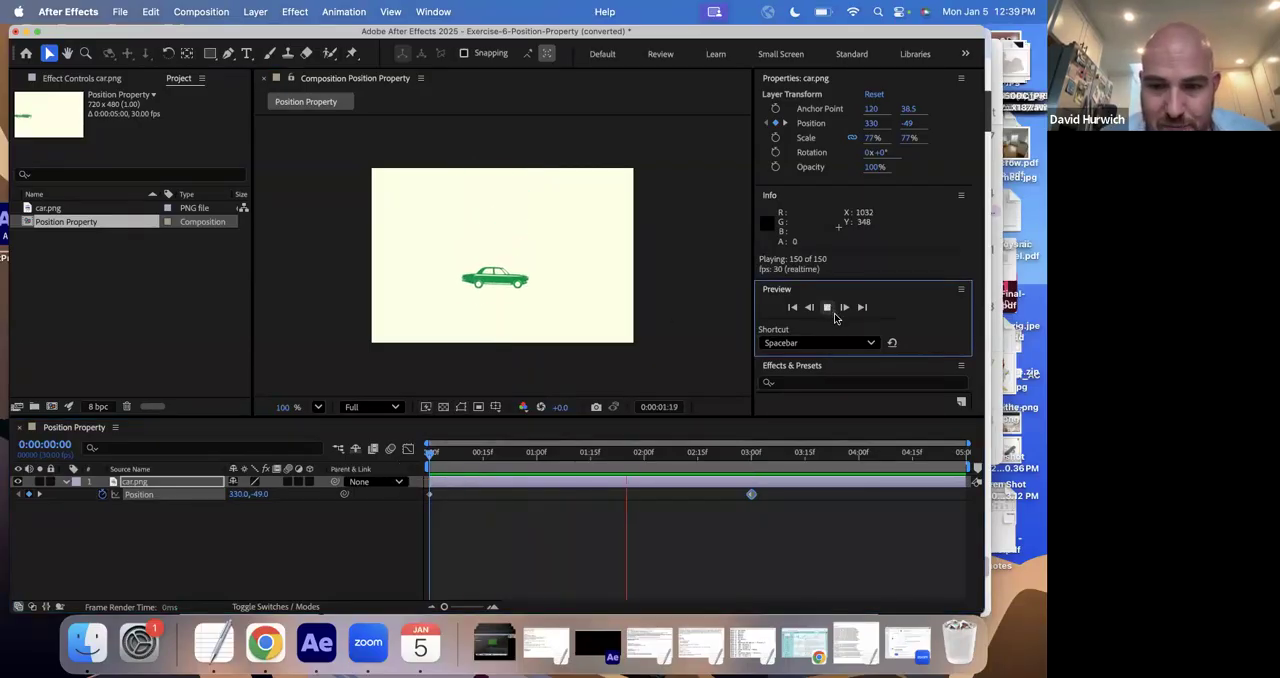
pyautogui.press('space')
pyautogui.click(431, 454)
pyautogui.click(823, 307)
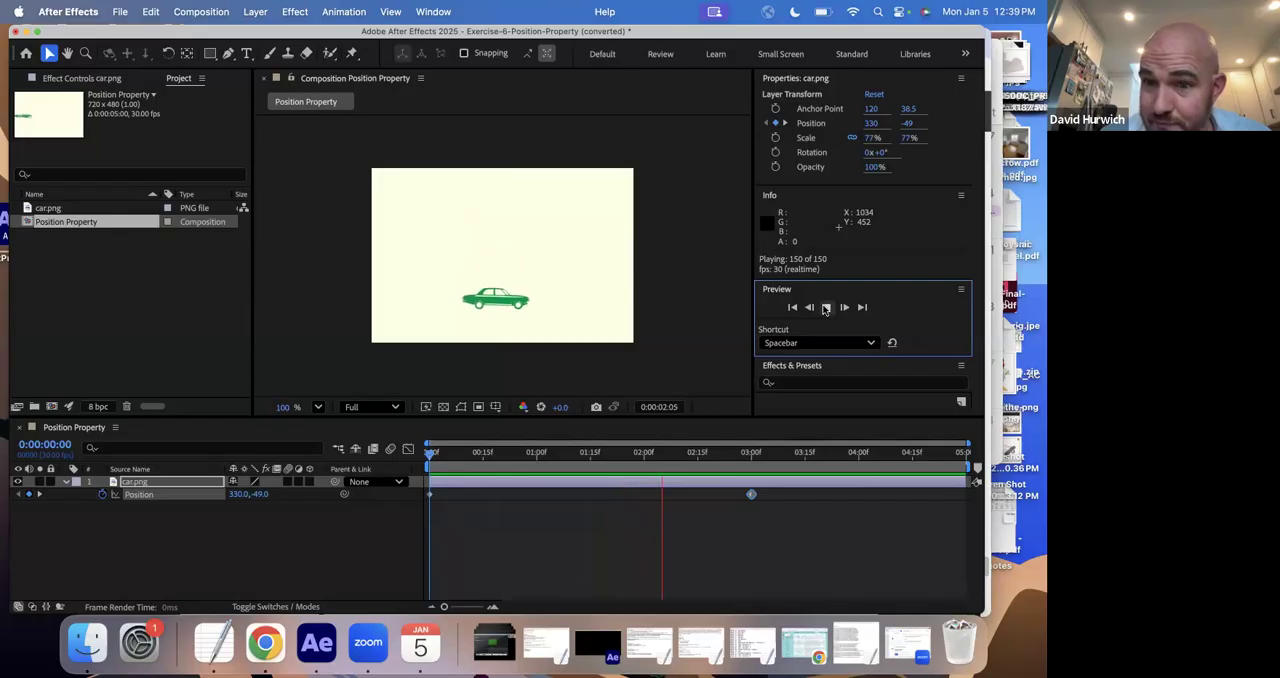
pyautogui.click(821, 309)
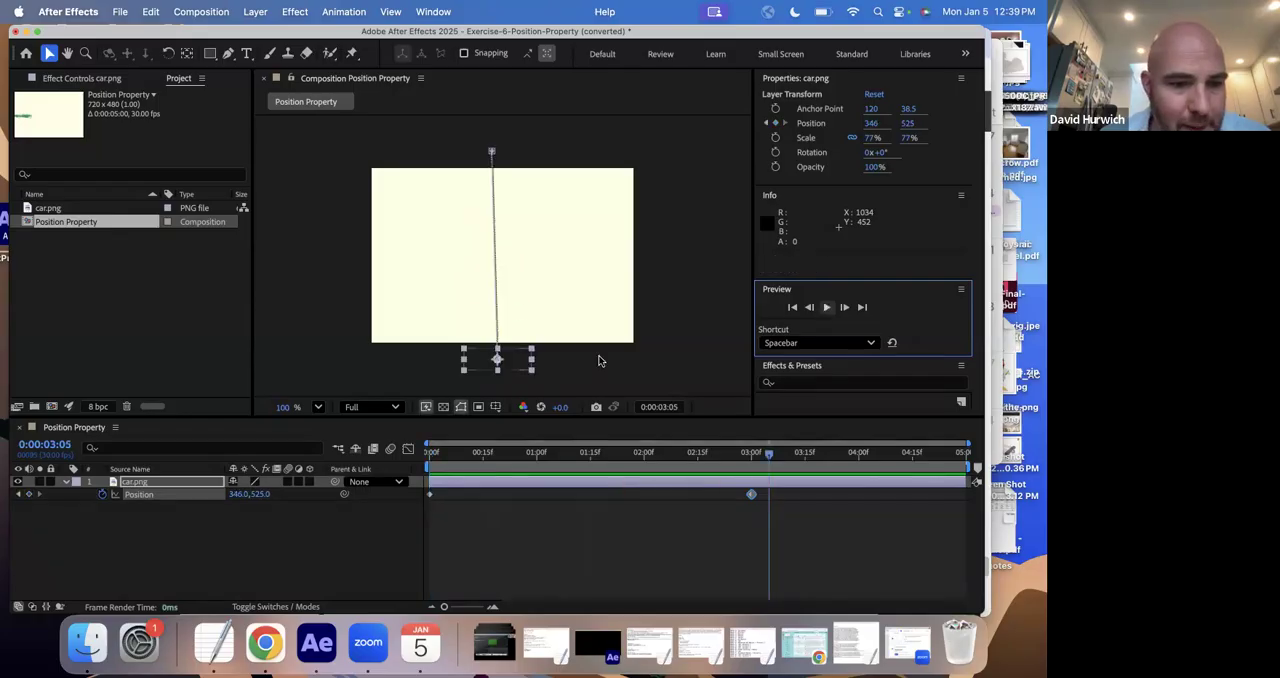
pyautogui.click(159, 484)
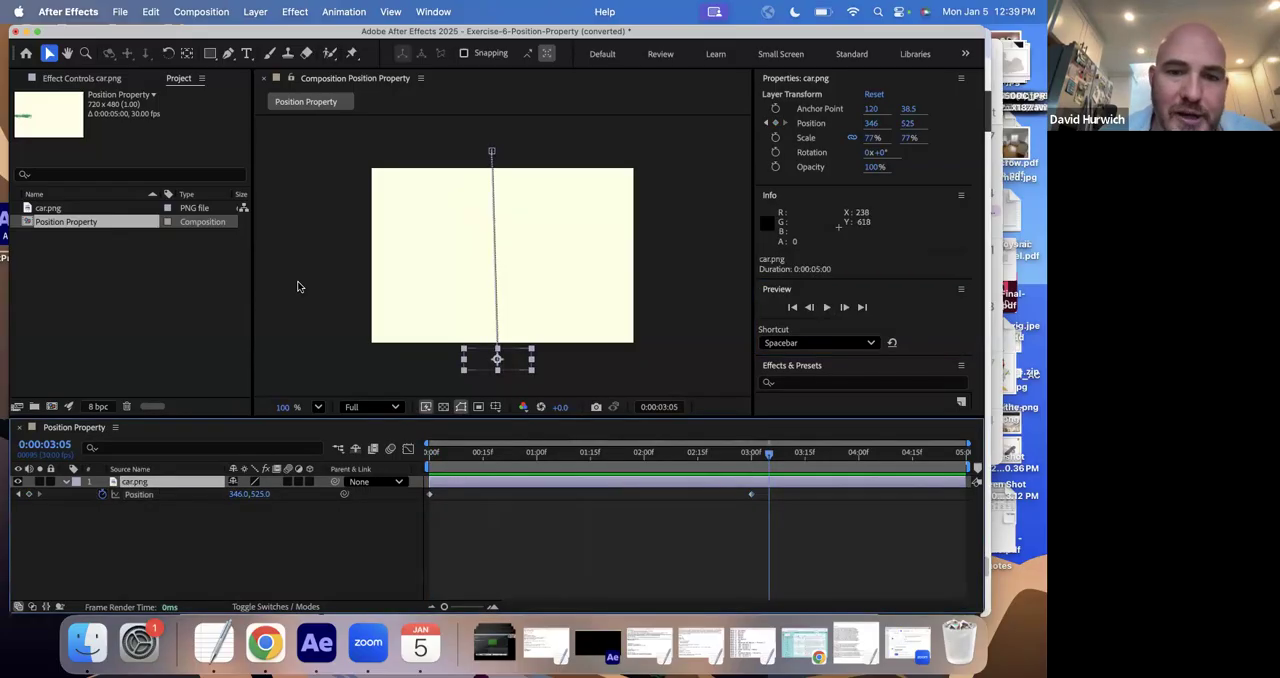
# - Turn off Position keyframing for the car at 0:00:01:13, and turn it back on at 0:00:00:00
pyautogui.click(583, 452)
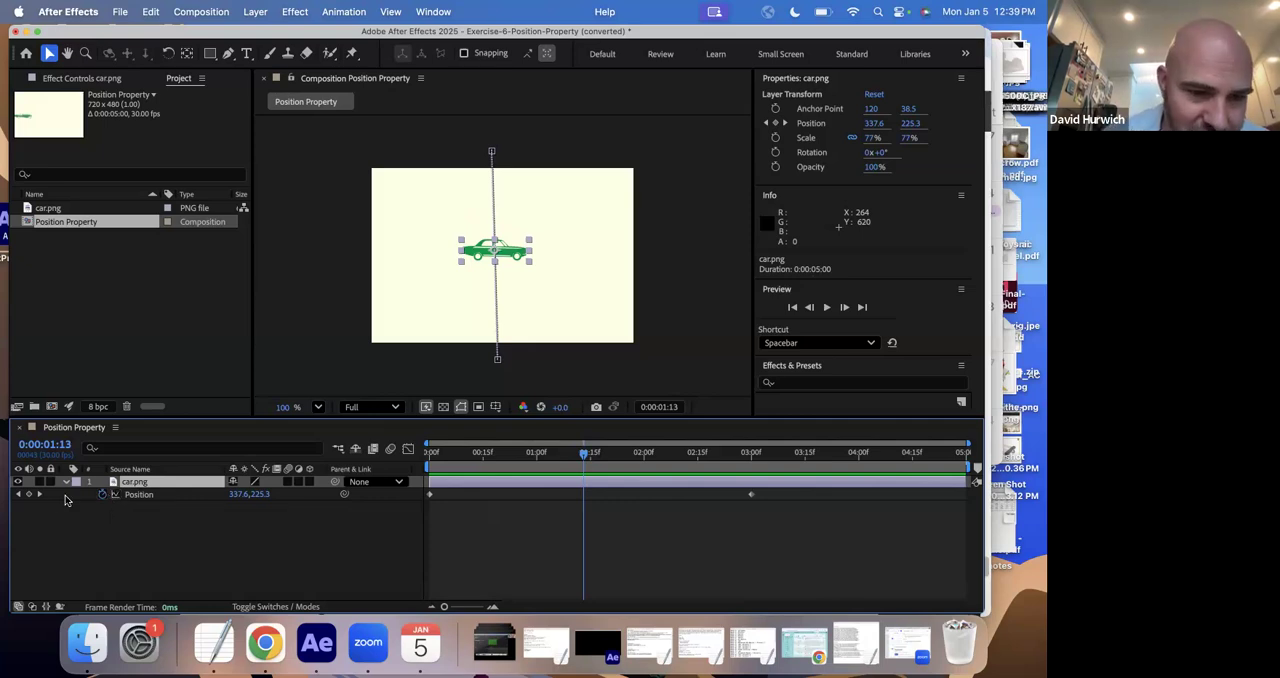
pyautogui.click(103, 497)
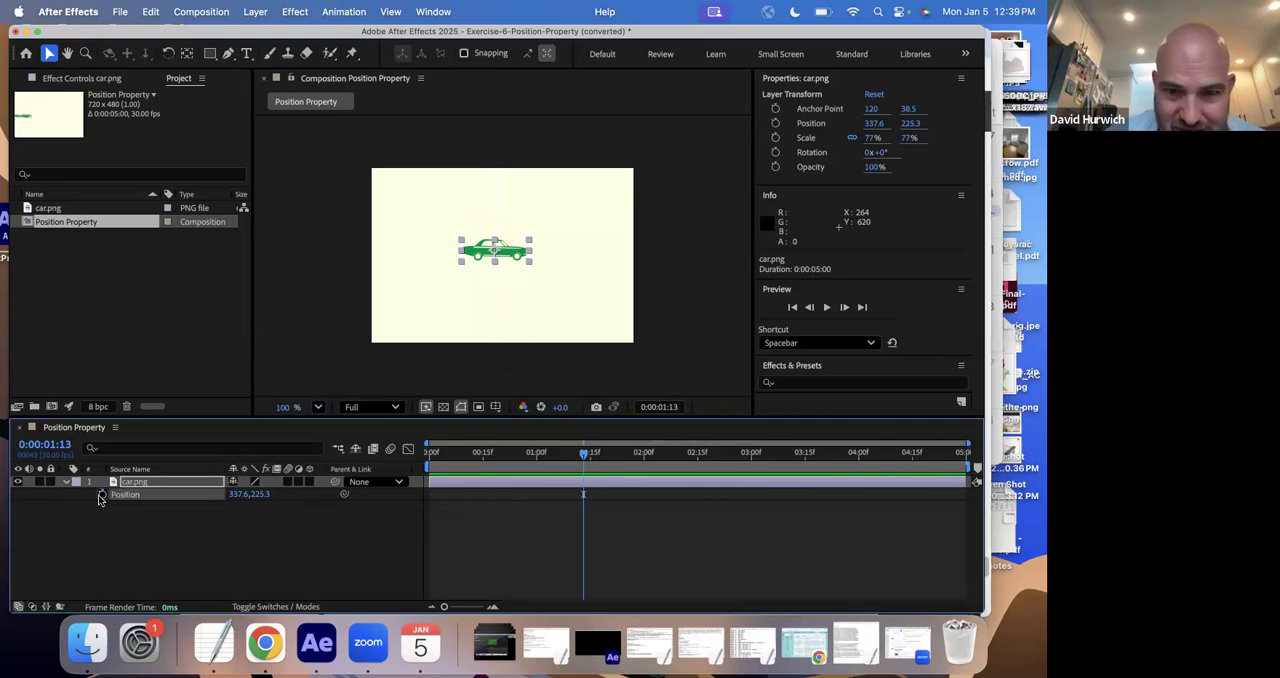
pyautogui.moveTo(505, 456); pyautogui.dragTo(430, 456)
pyautogui.moveTo(565, 456)
pyautogui.mouseDown()
pyautogui.moveTo(843, 456)
pyautogui.moveTo(451, 456)
pyautogui.moveTo(558, 456)
pyautogui.mouseUp()
pyautogui.press('Home')
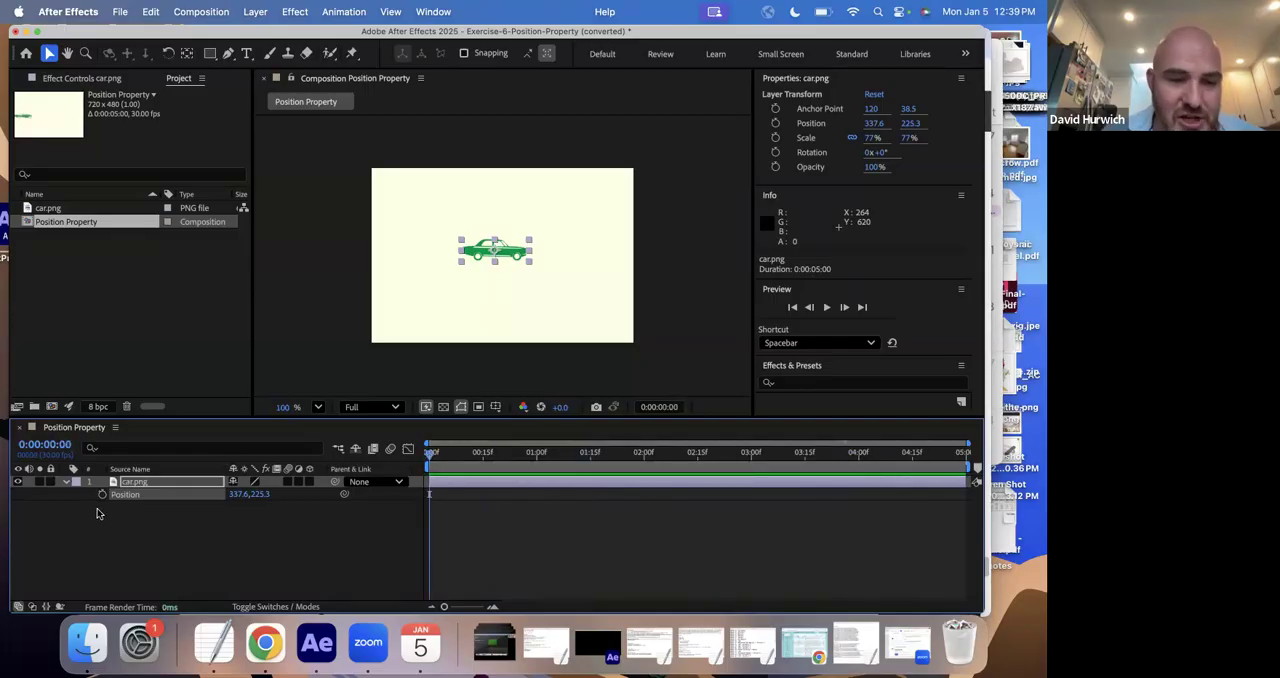
pyautogui.click(101, 496)
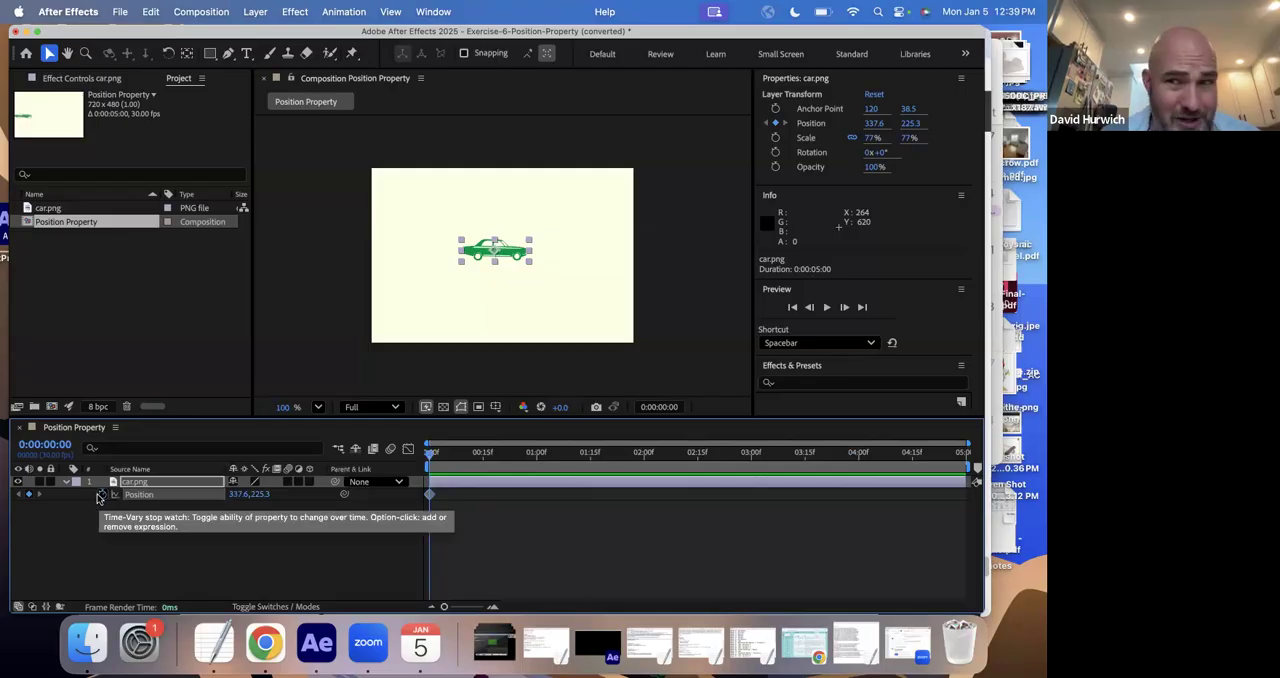
# - Undo both Position stopwatch changes to bring back the car's original two keyframes
pyautogui.press('super+z')
pyautogui.press('super+z')
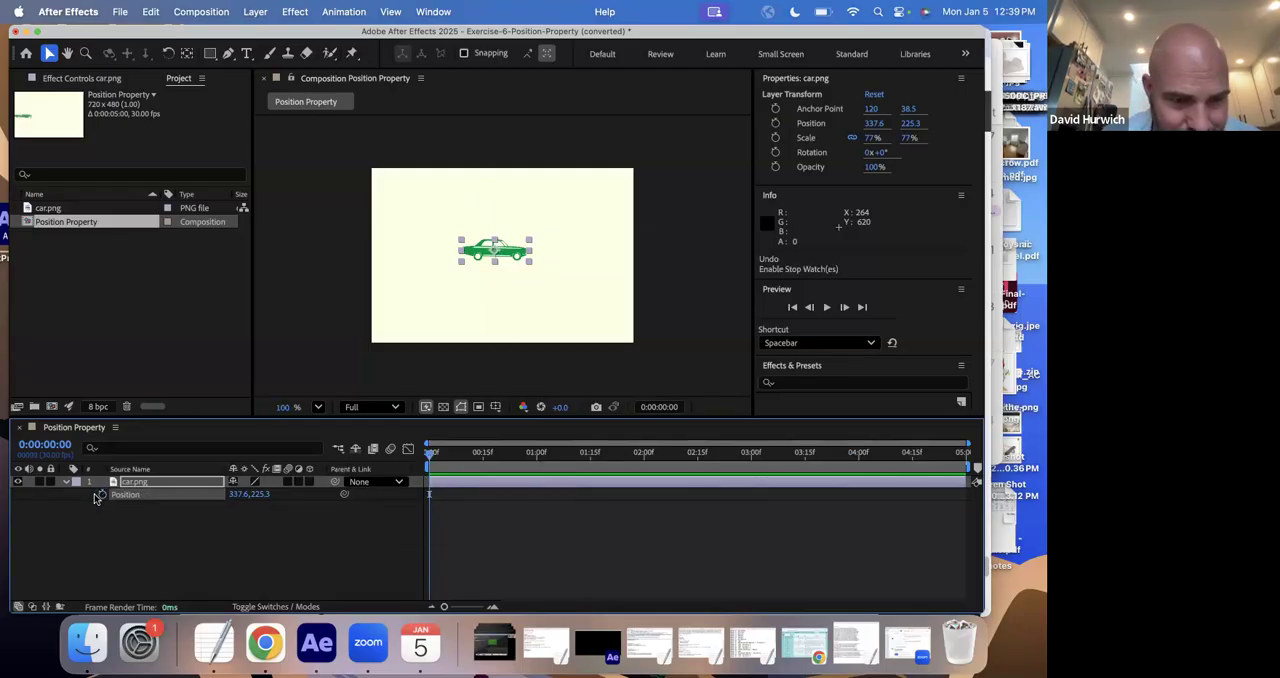
pyautogui.moveTo(455, 463); pyautogui.dragTo(767, 464)
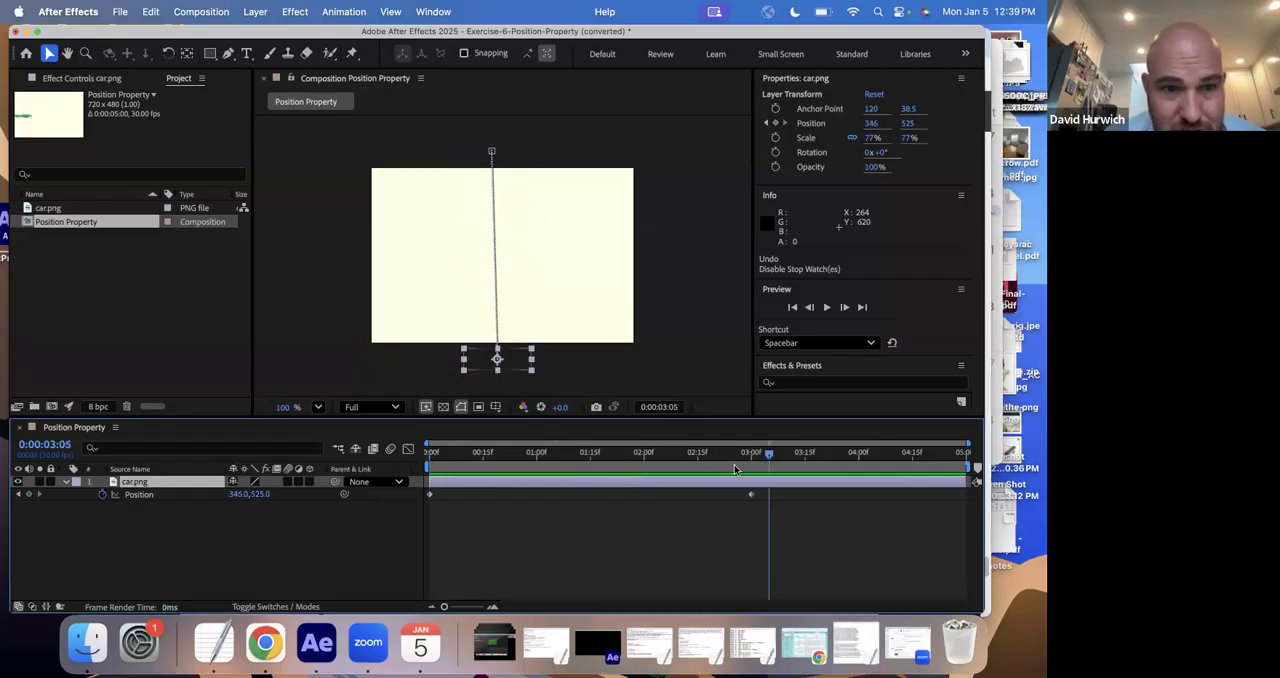
# - Save the car project and open Exercise-7-Position-Property-2.aep from the Drill Exercises folder, accepting its conversion
pyautogui.press('super+s')
pyautogui.click(648, 269)
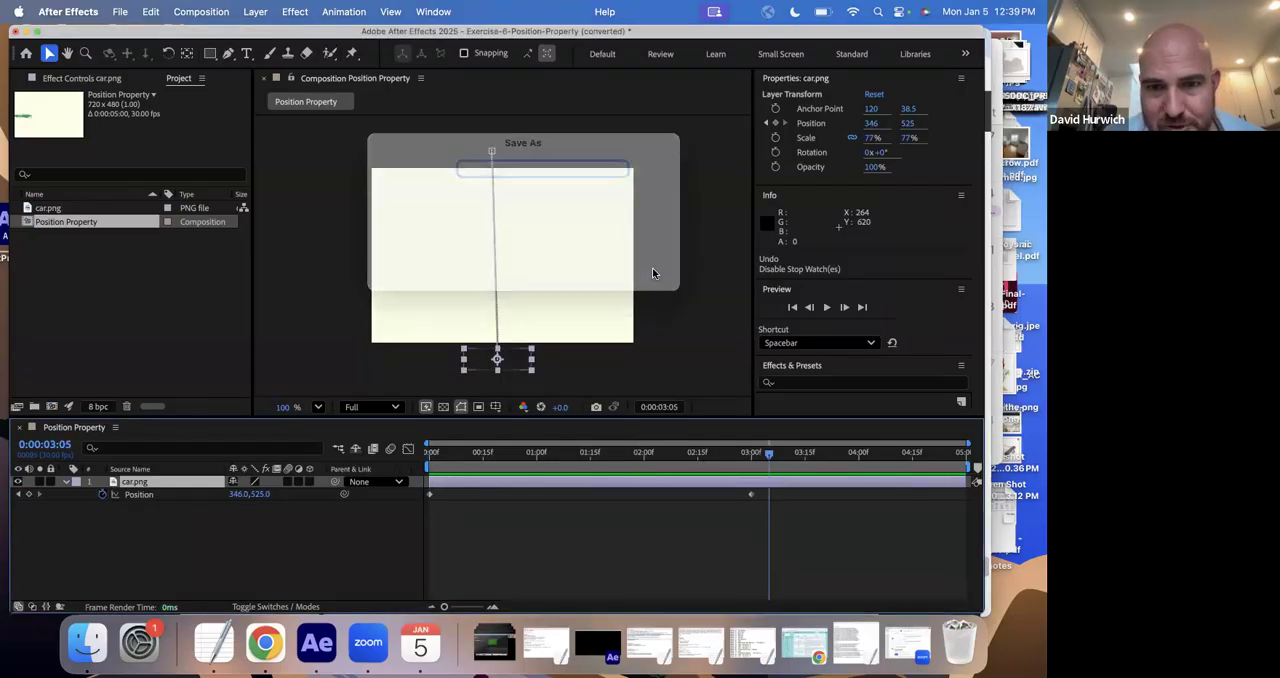
pyautogui.press('super+o')
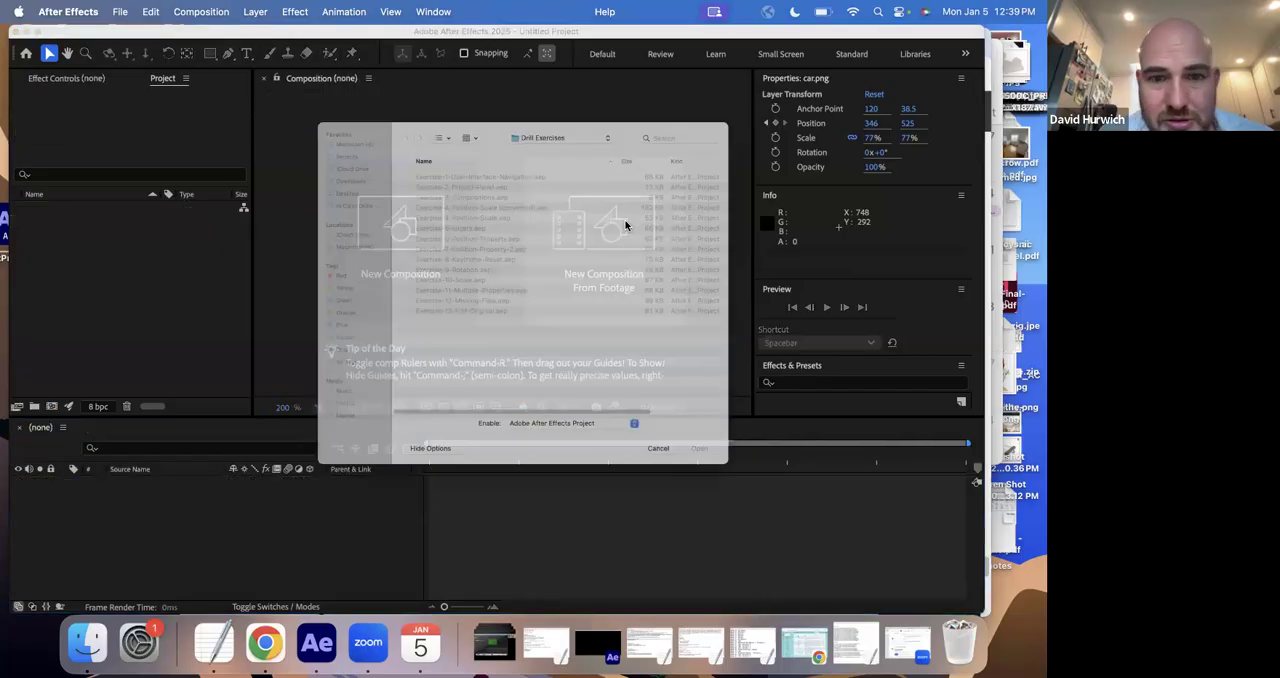
pyautogui.doubleClick(486, 246)
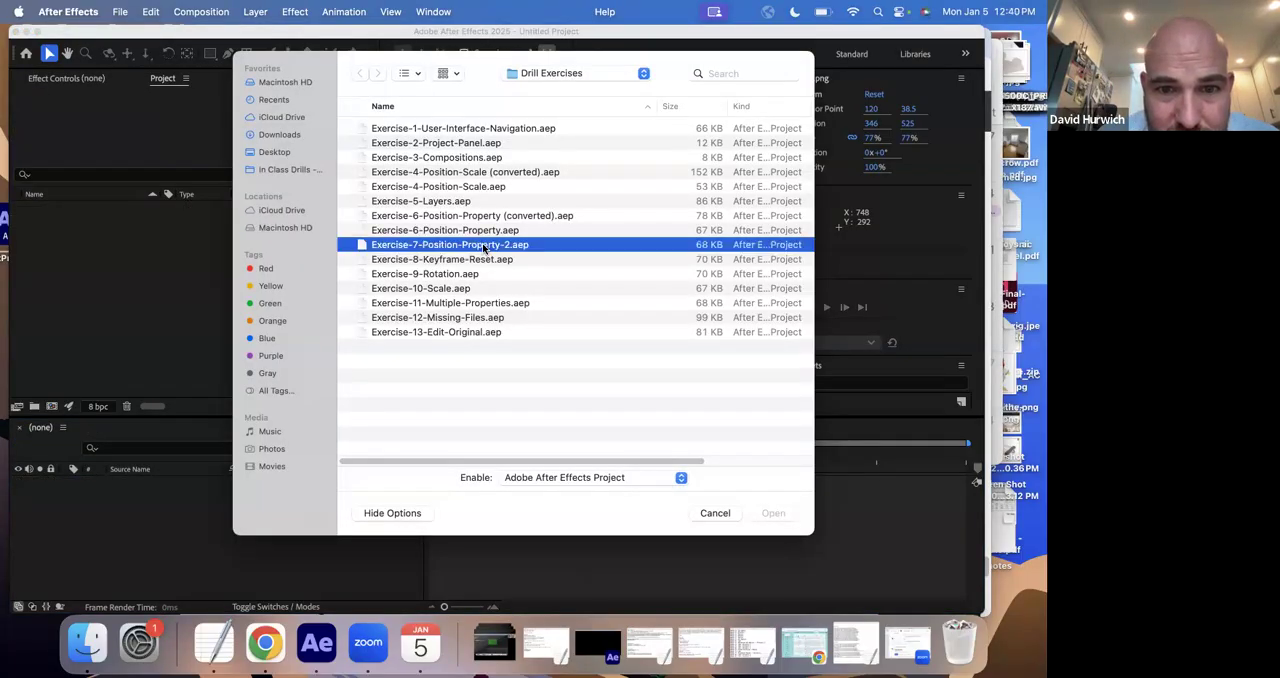
pyautogui.click(624, 377)
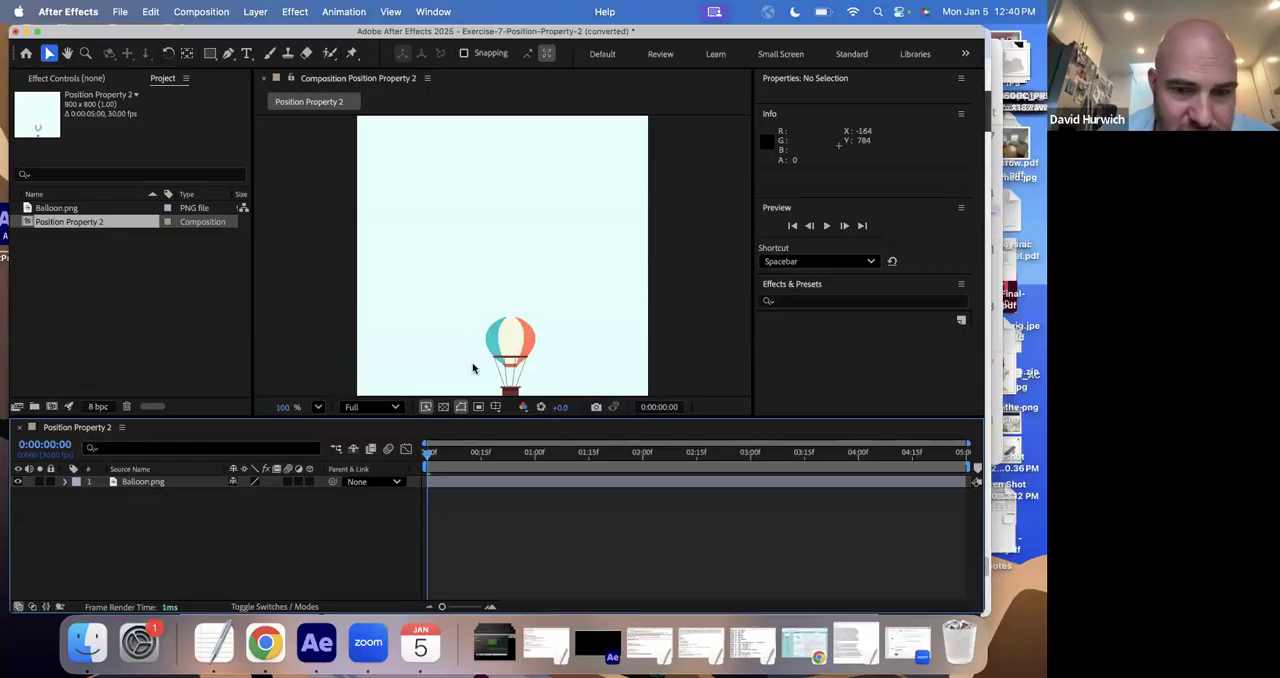
# - Try moving the balloon to about 456, 644 at 0:00:00:00, and undo the move
pyautogui.moveTo(508, 338); pyautogui.dragTo(519, 342)
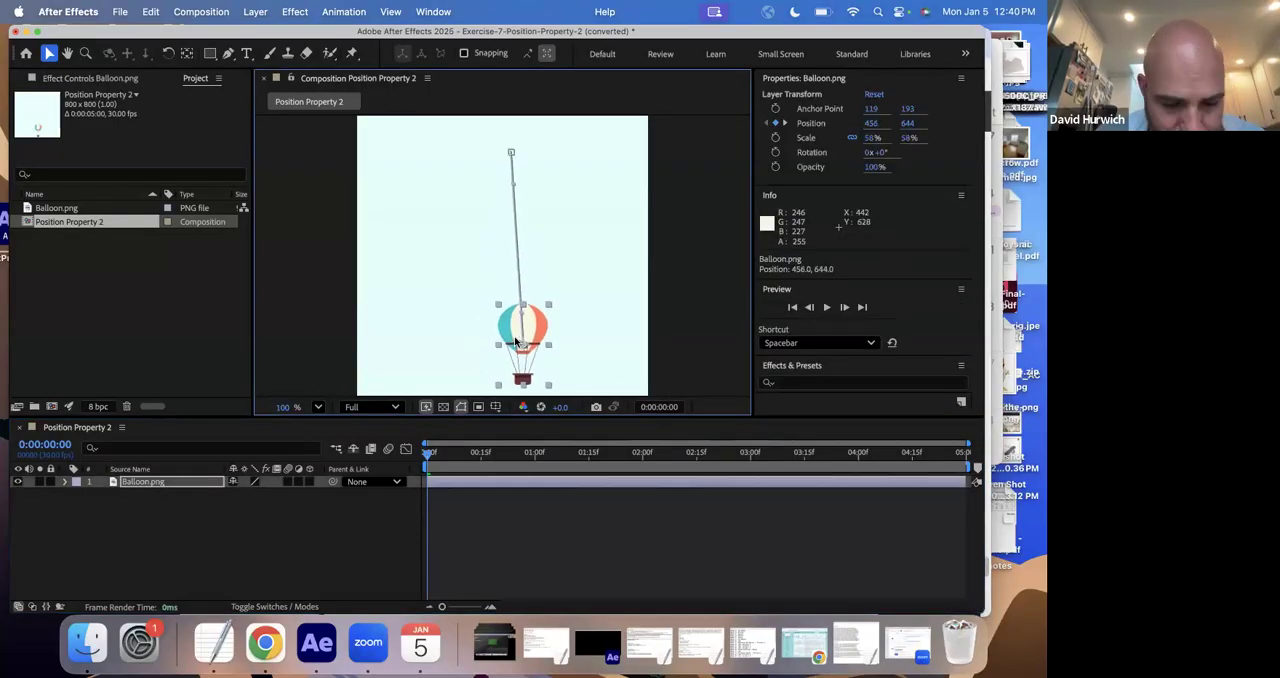
pyautogui.press('super+z')
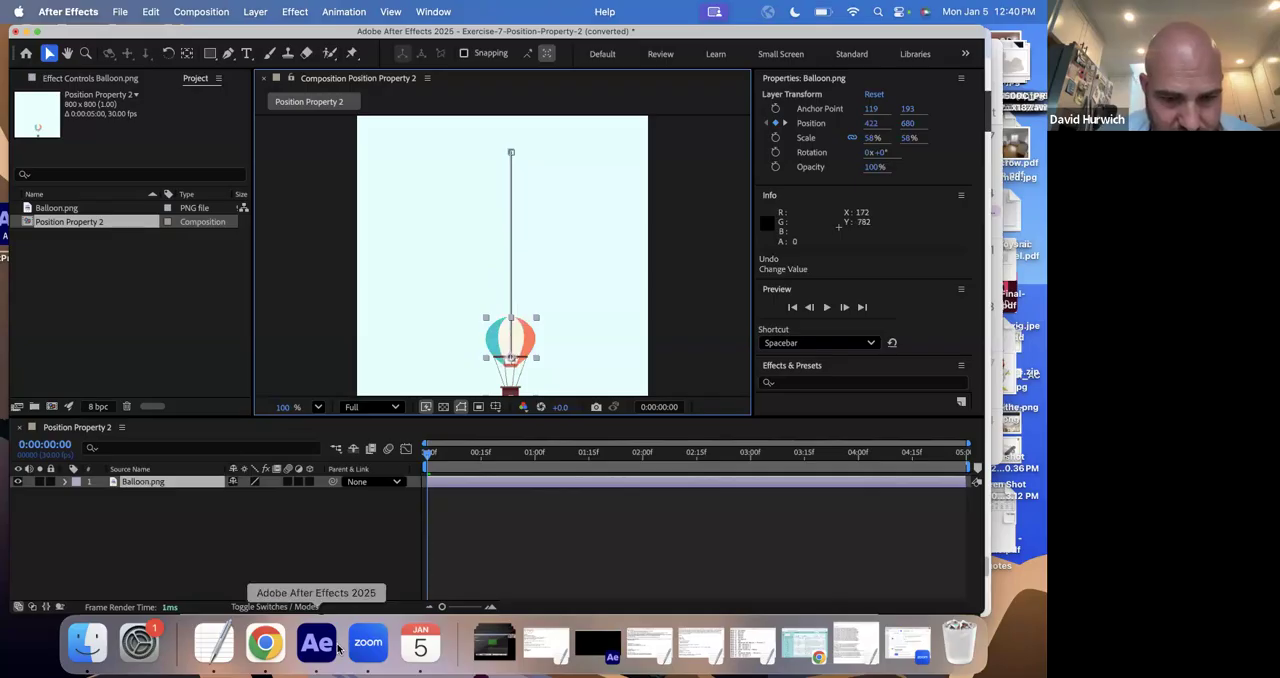
# - Switch to Finder, preview Drill-Instructions.pdf in the In Class Drills - After Effect Basics folder, and read the Exercise 7 - Position Property 2 instructions
pyautogui.click(87, 642)
pyautogui.press('space')
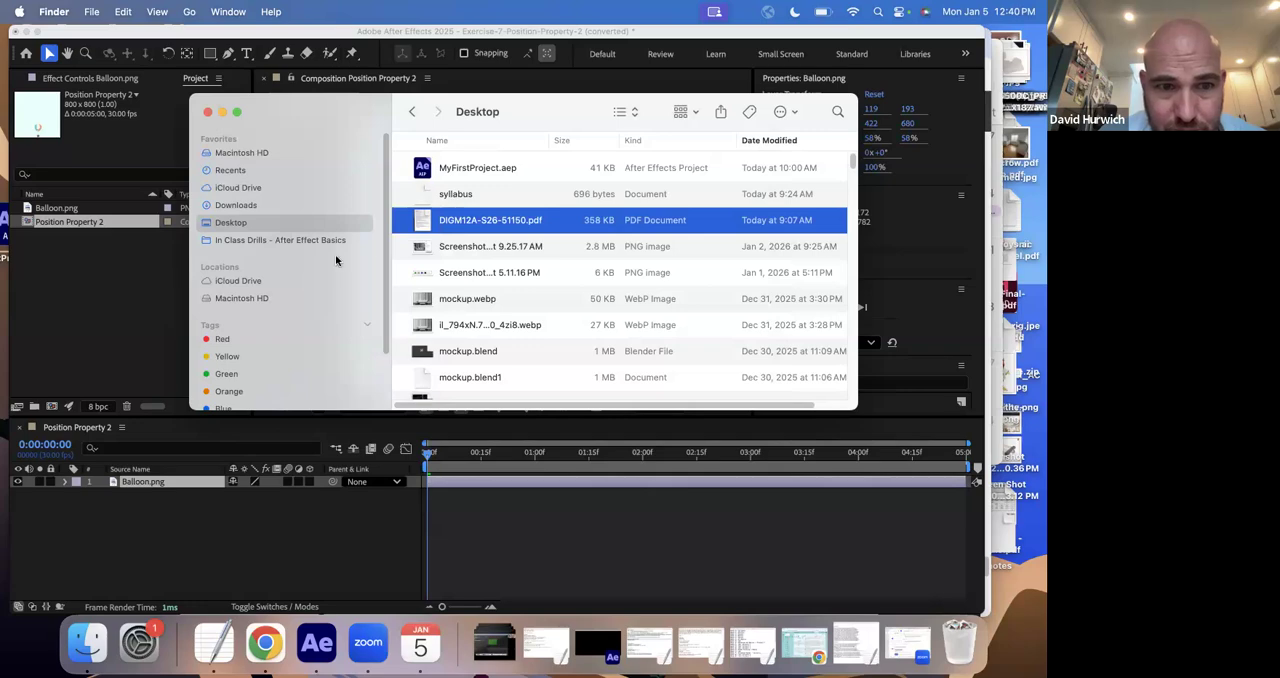
pyautogui.click(309, 241)
pyautogui.click(597, 172)
pyautogui.press('space')
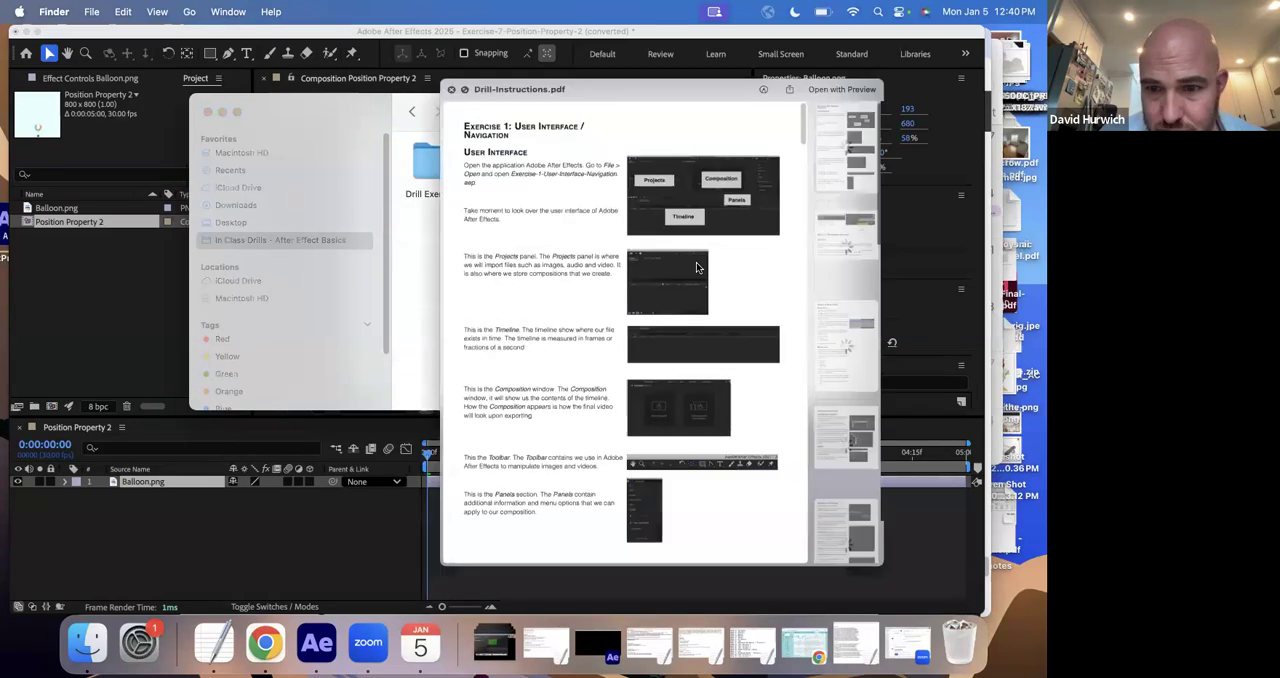
pyautogui.scroll(-5, 880, 490)
pyautogui.click(882, 338)
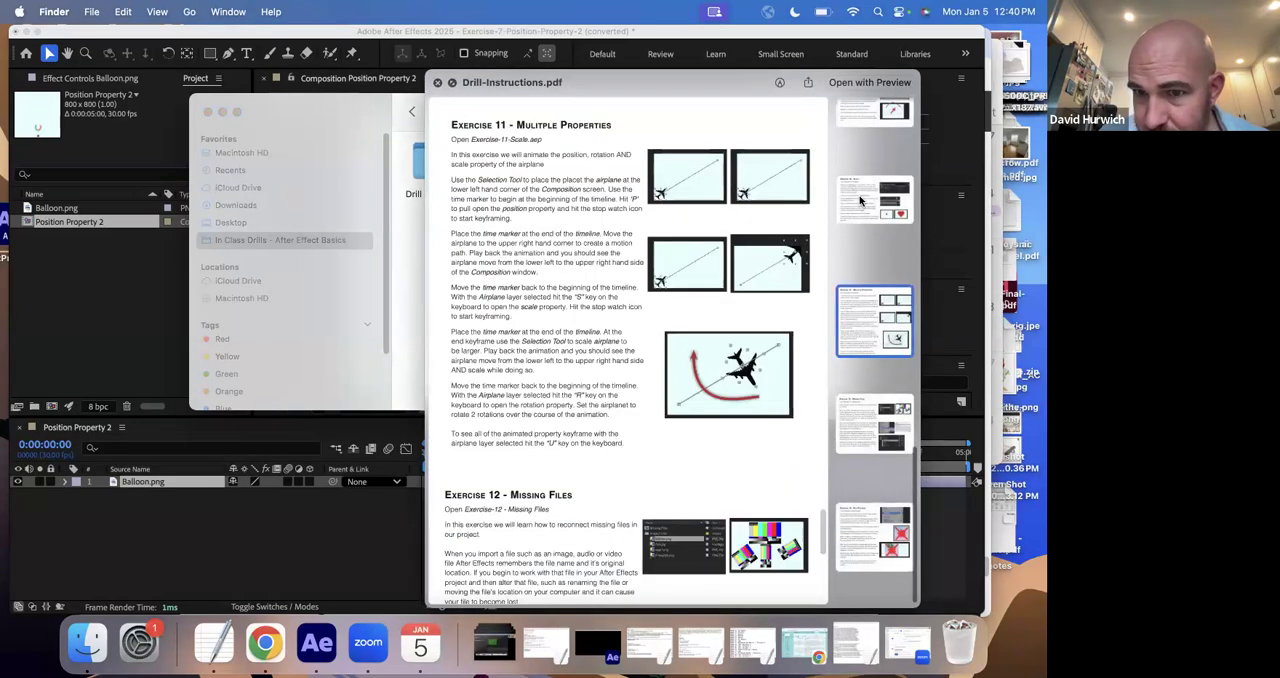
pyautogui.click(862, 210)
pyautogui.scroll(5, 862, 208)
pyautogui.click(866, 183)
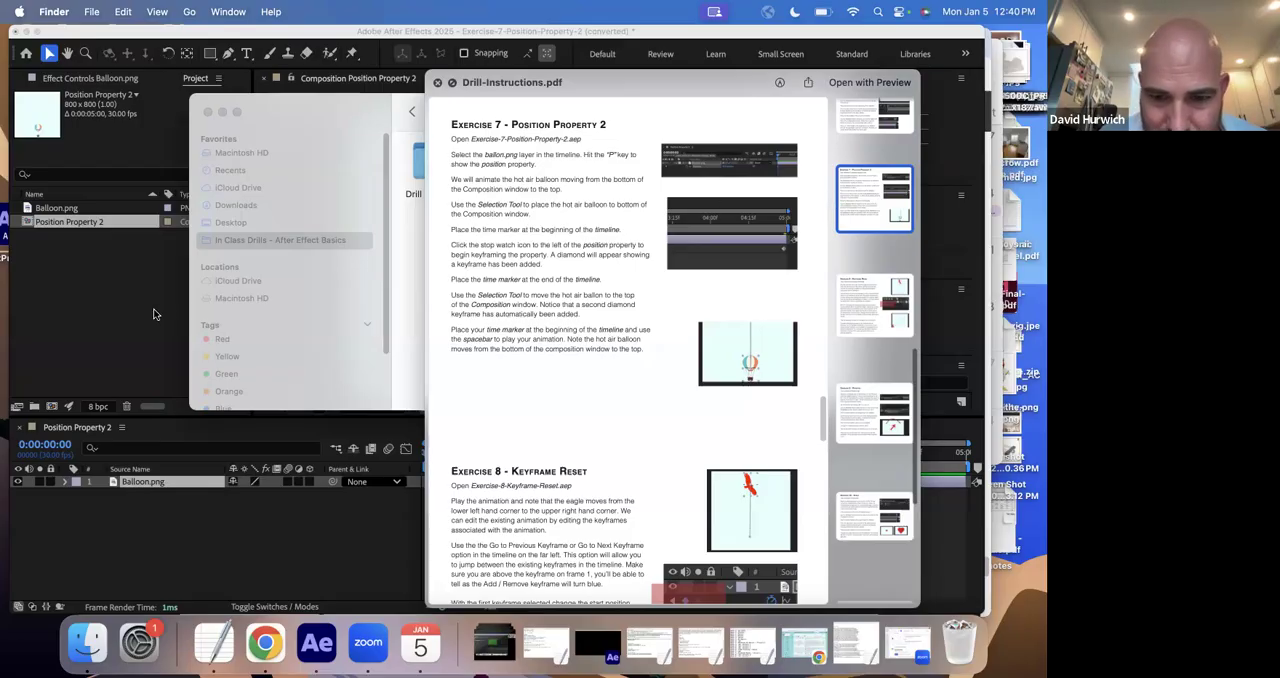
pyautogui.scroll(-5, 454, 400)
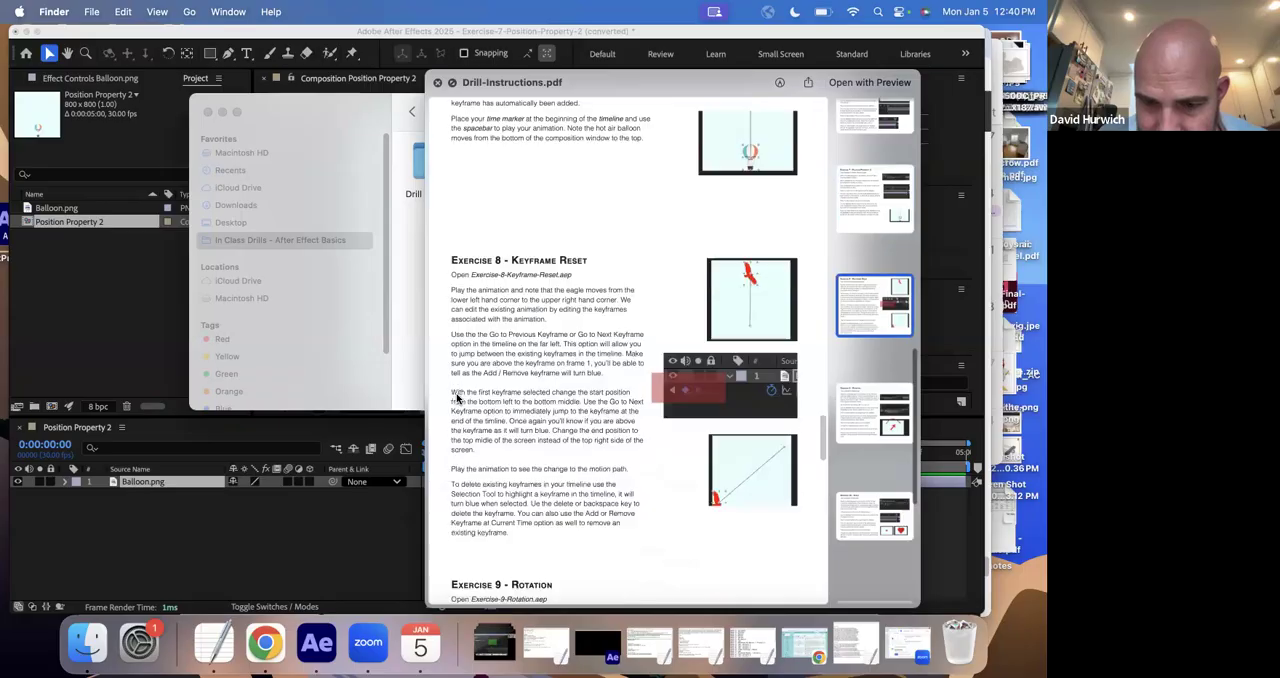
# - Return to After Effects and play the existing balloon animation from 0:00:00:00
pyautogui.click(120, 318)
pyautogui.press('space')
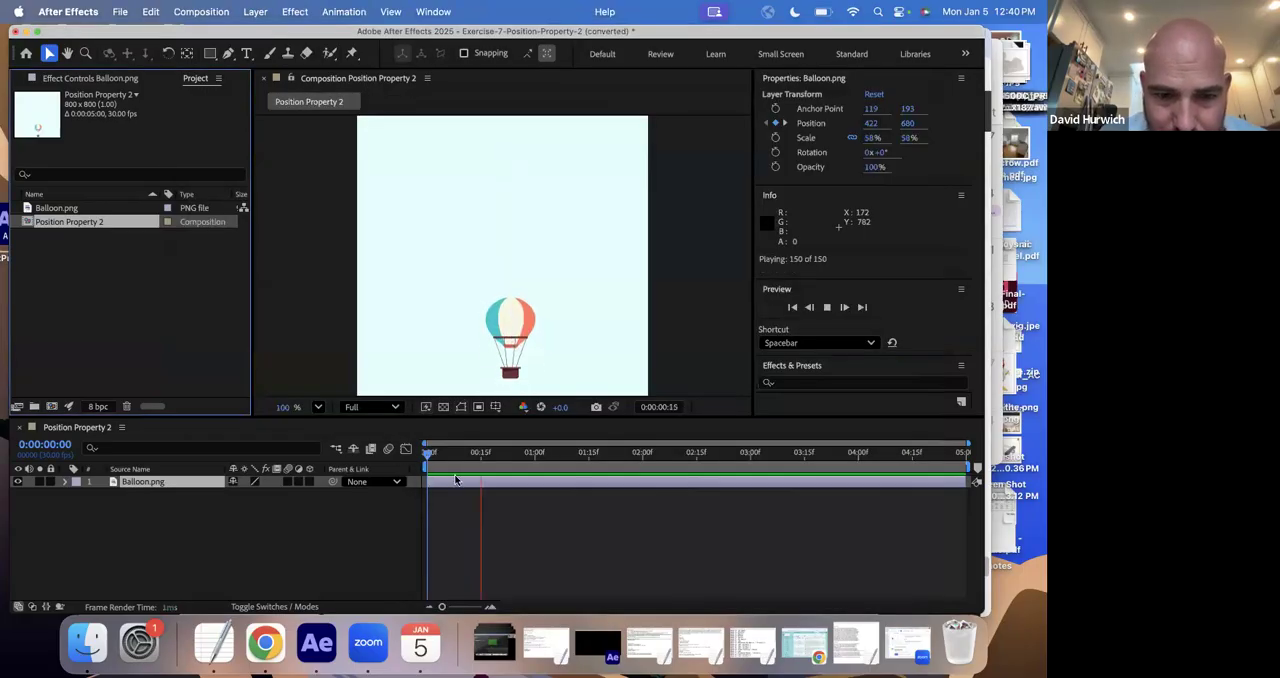
pyautogui.click(75, 532)
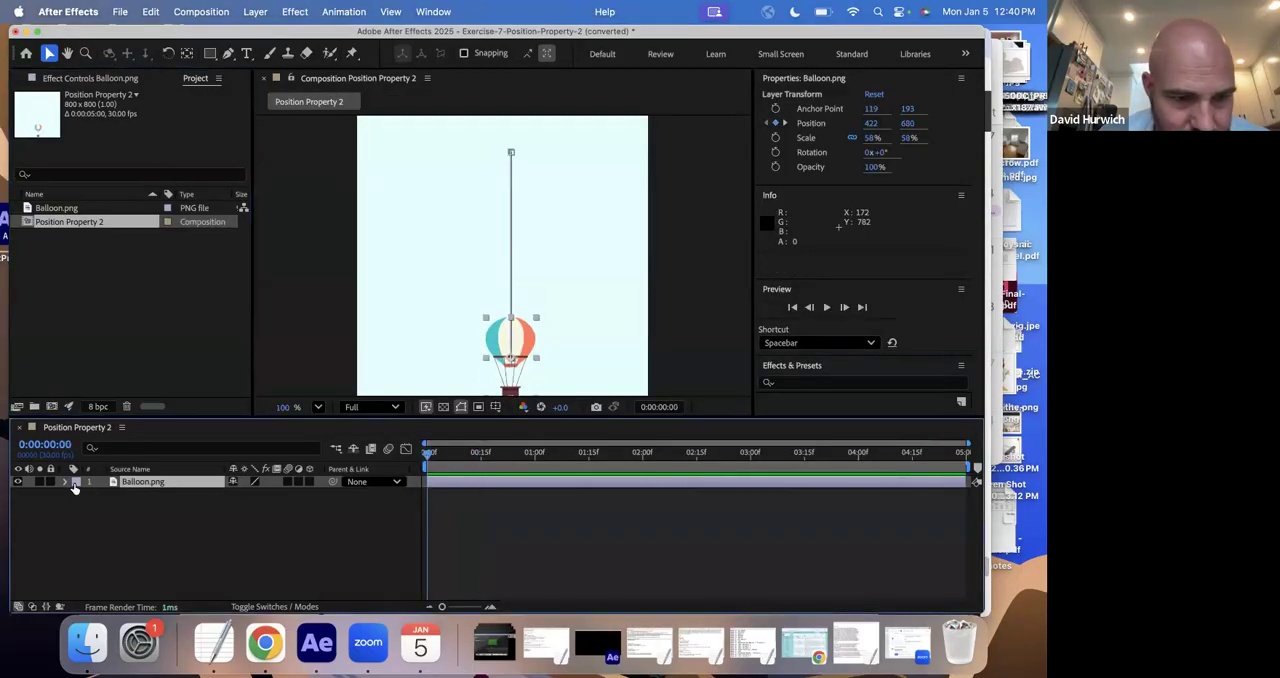
# - Replace the animated balloon layer, after clearing its Position keyframes, with a fresh Balloon.png placed near the composition's center at about 420, 478
pyautogui.press('p')
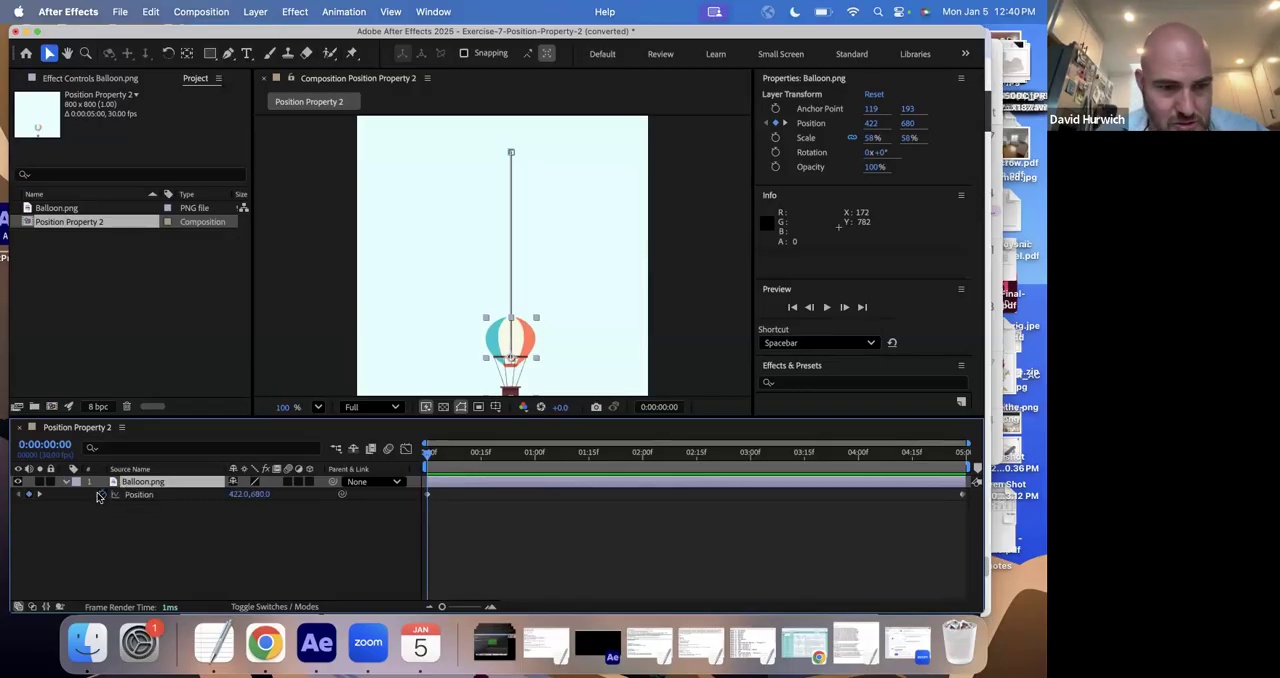
pyautogui.click(102, 495)
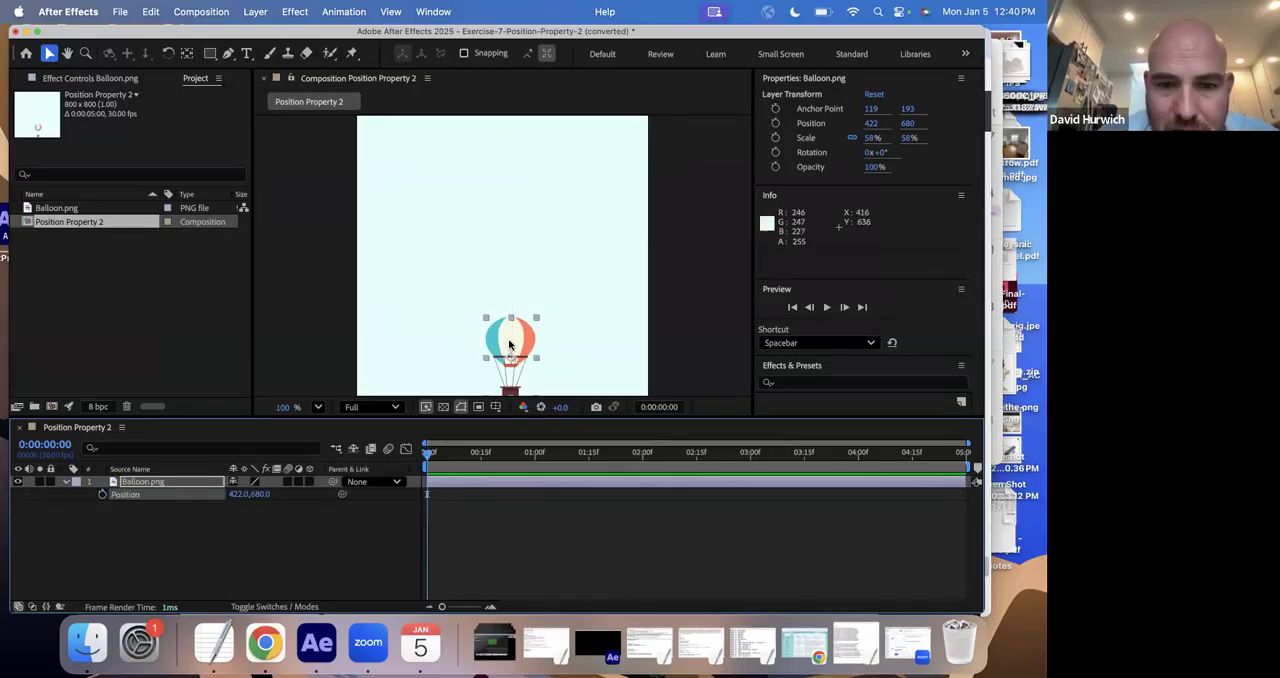
pyautogui.click(509, 346)
pyautogui.press('Delete')
pyautogui.moveTo(62, 208); pyautogui.dragTo(510, 294)
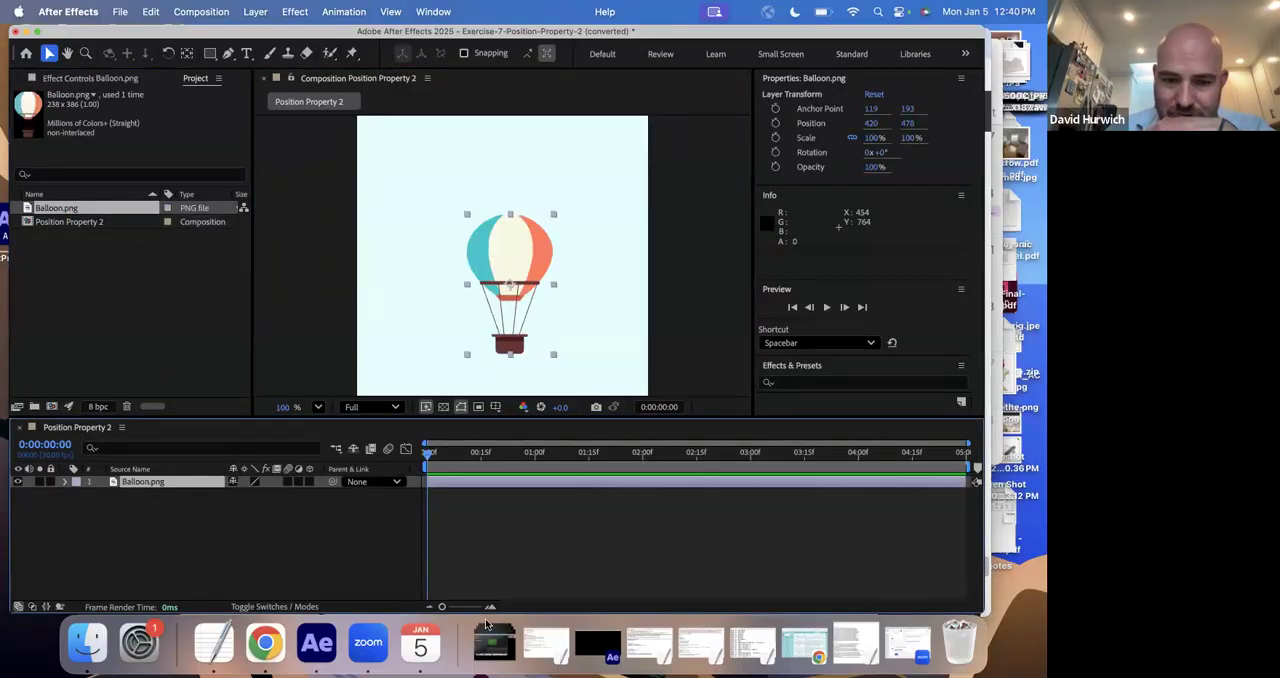
pyautogui.press(',')
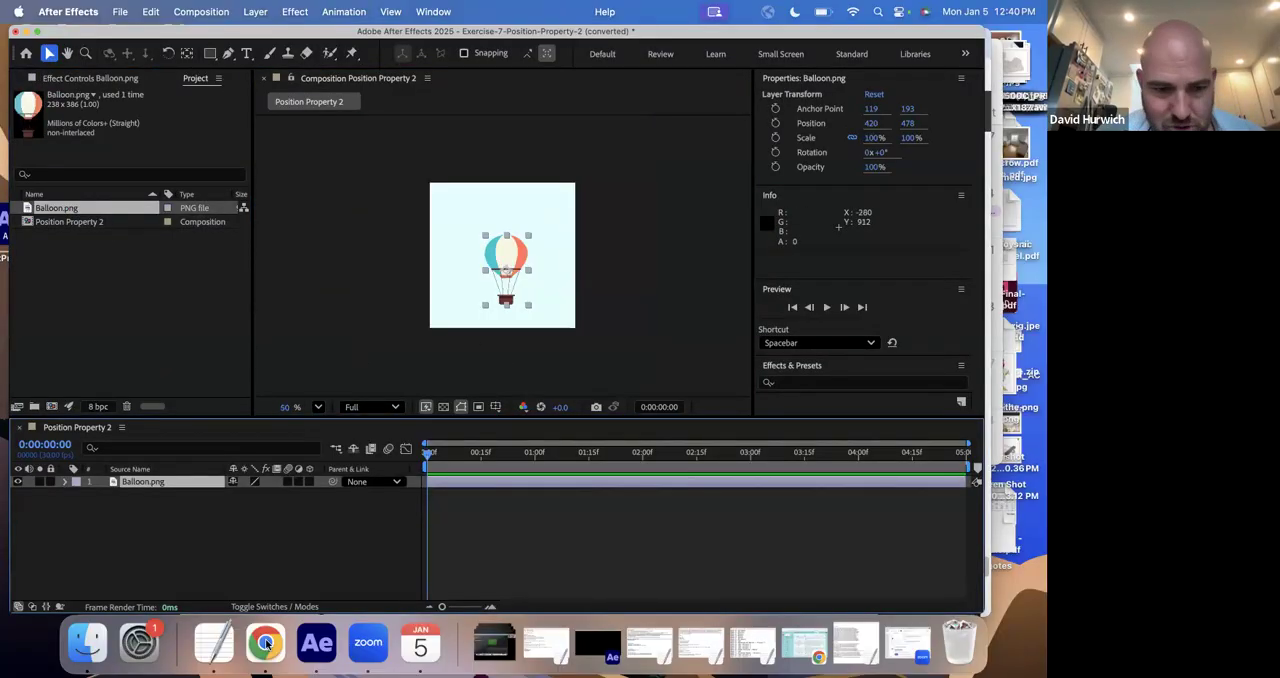
# - Switch to TextEdit and add the line "Action: balloon to go from the bottom of the screen to the top of the screen."
pyautogui.click(213, 640)
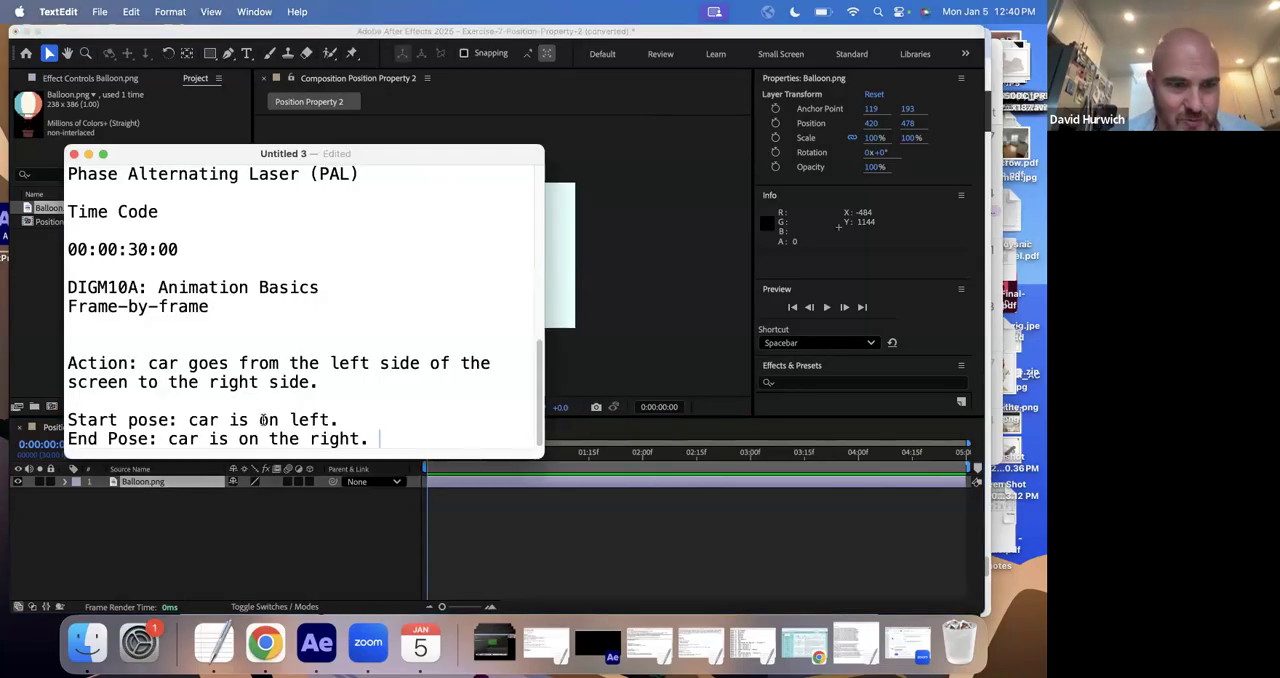
pyautogui.press('Return')
pyautogui.press('Return')
pyautogui.write('Action: ')
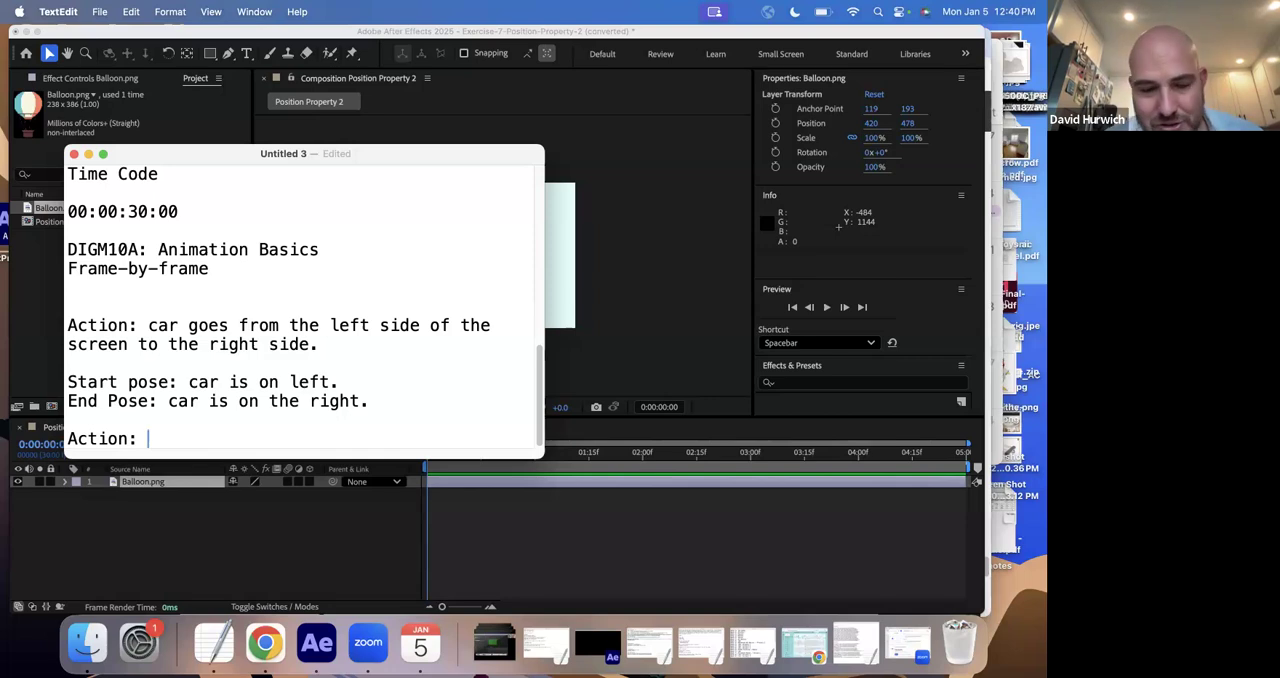
pyautogui.write('balloon ')
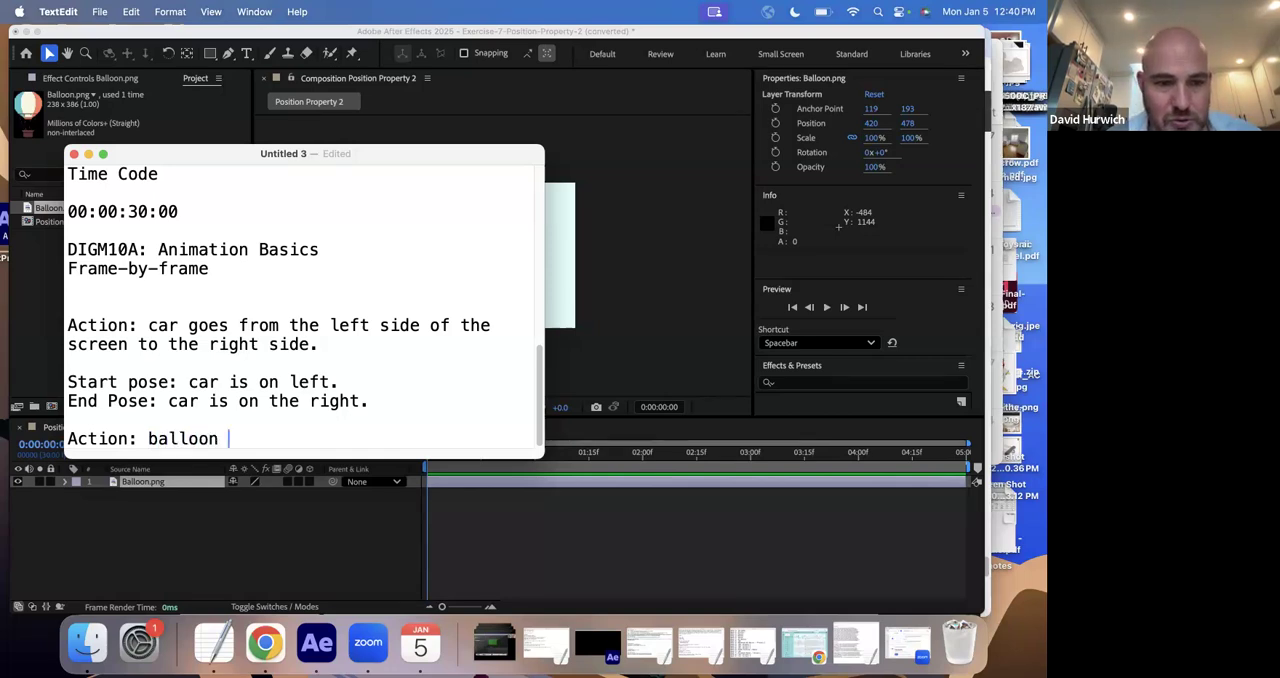
pyautogui.write('to go from t')
pyautogui.press('BackSpace')
pyautogui.write('from the ')
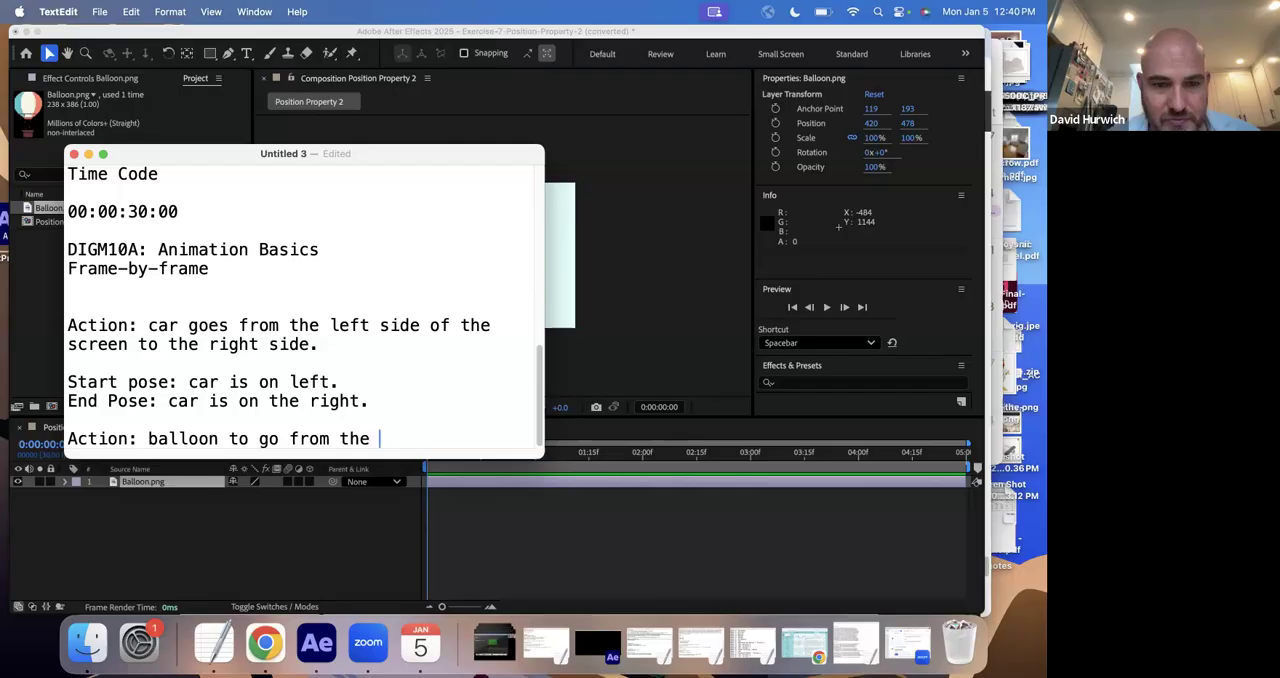
pyautogui.write('bottom of the escree')
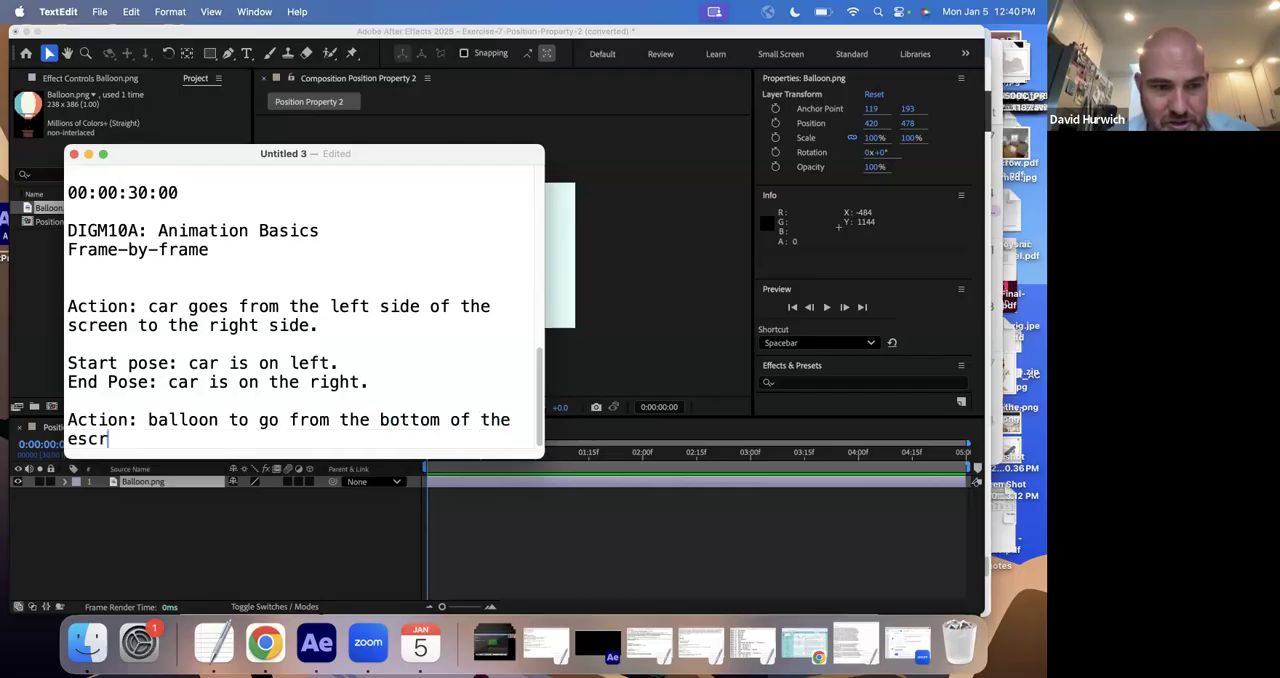
pyautogui.press('BackSpace')
pyautogui.press('BackSpace')
pyautogui.press('BackSpace')
pyautogui.write('reen')
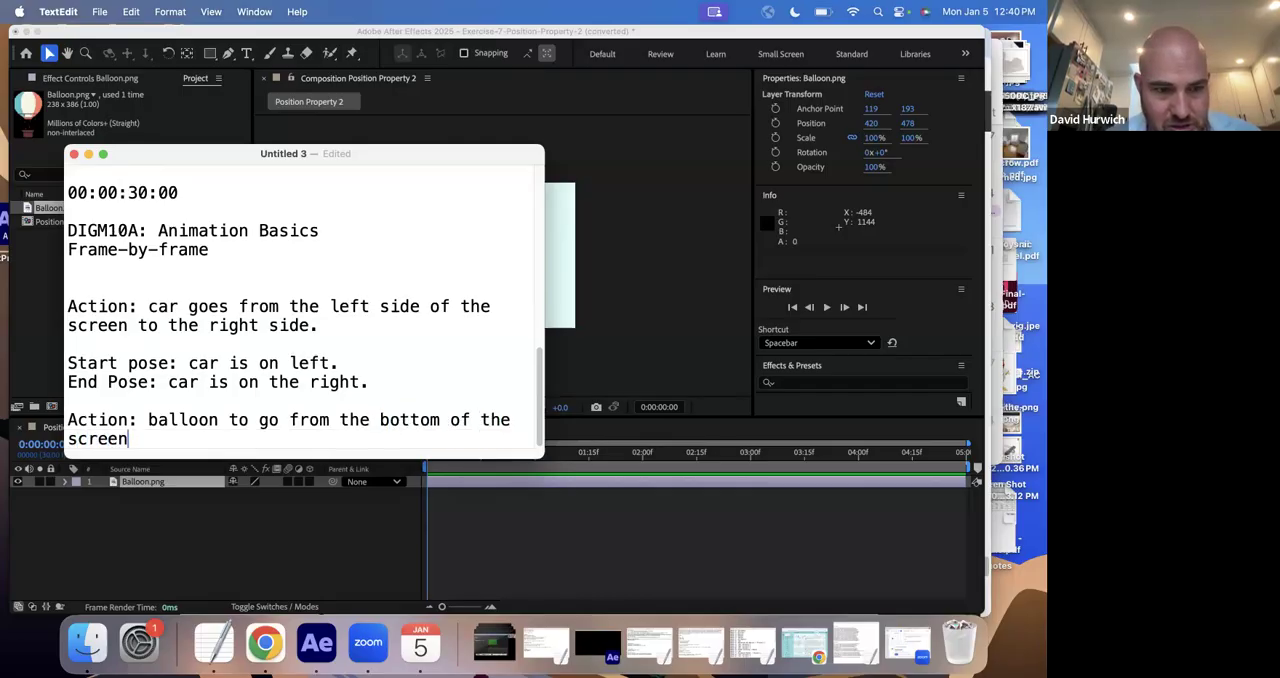
pyautogui.write(' to the top of the screen.')
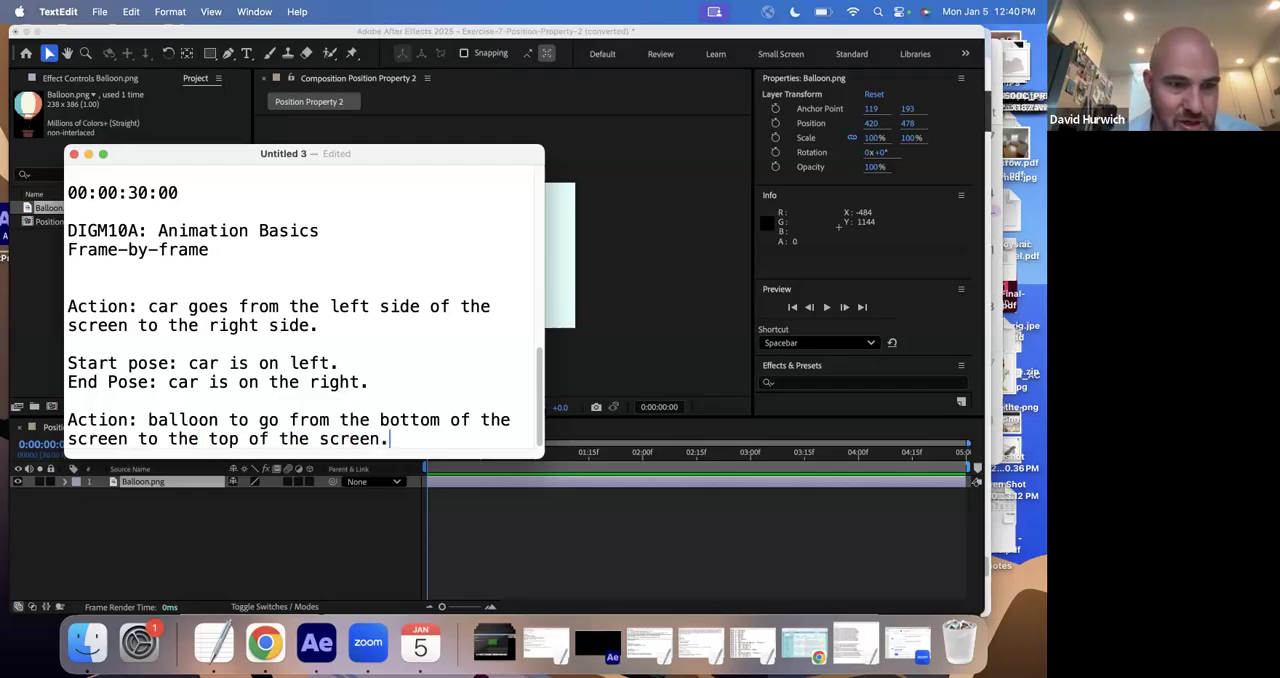
# - Add the line "Start Pose: balloon is on the bottom." below the balloon action, separated by a blank line
pyautogui.press('Return')
pyautogui.press('Return')
pyautogui.write('Start Pose:')
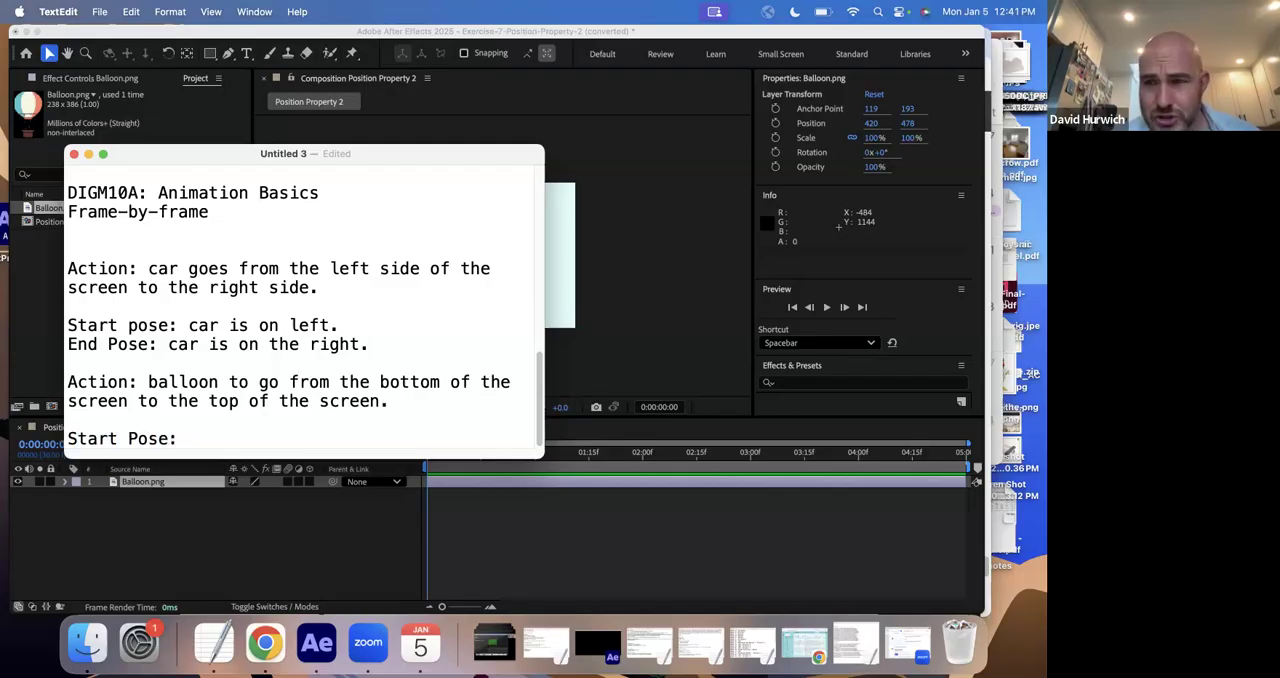
pyautogui.write(' ballo')
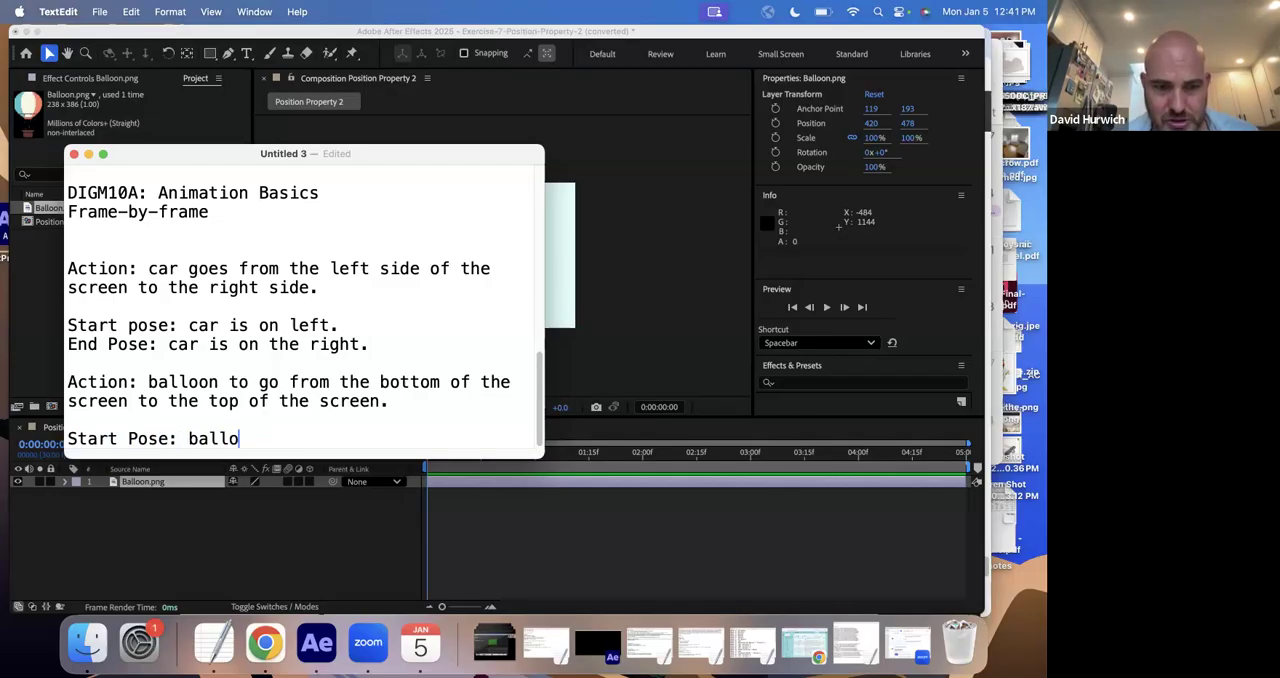
pyautogui.write('on is no')
pyautogui.press('BackSpace')
pyautogui.press('BackSpace')
pyautogui.press('BackSpace')
pyautogui.write('on the bottom.')
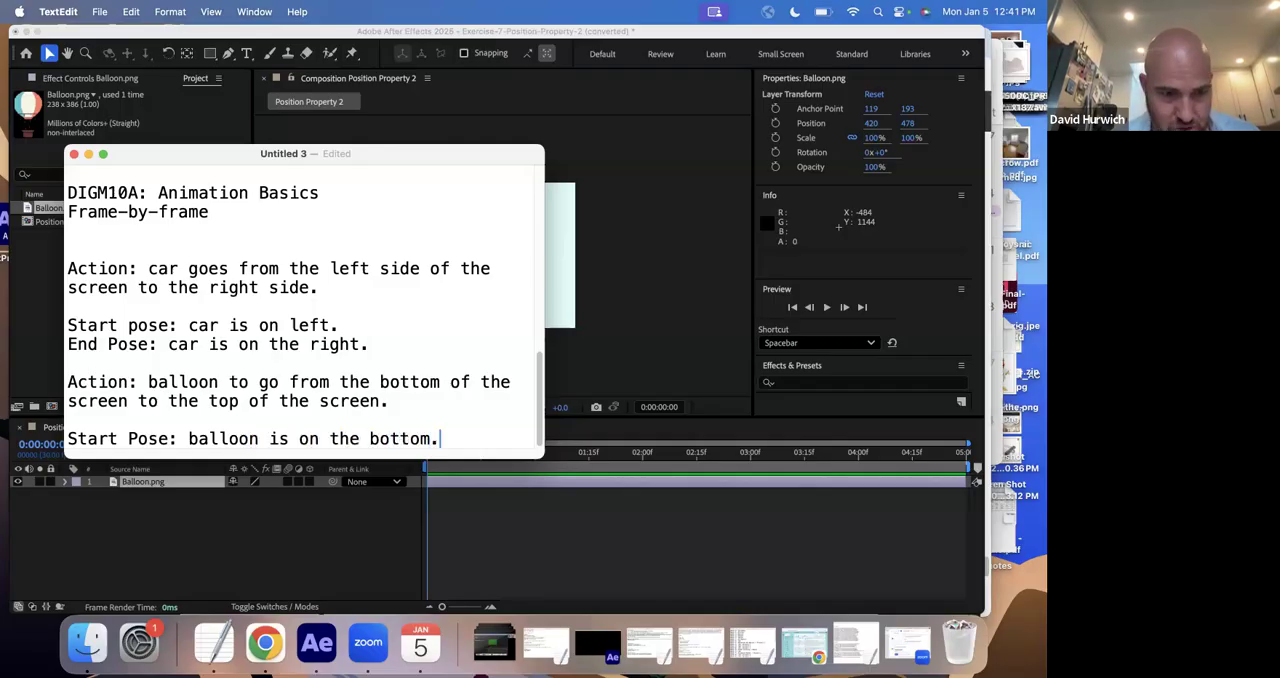
# - Add the line "End Pose: balloon is on the top." below the balloon's start pose
pyautogui.press('Return')
pyautogui.write('End Pose: v')
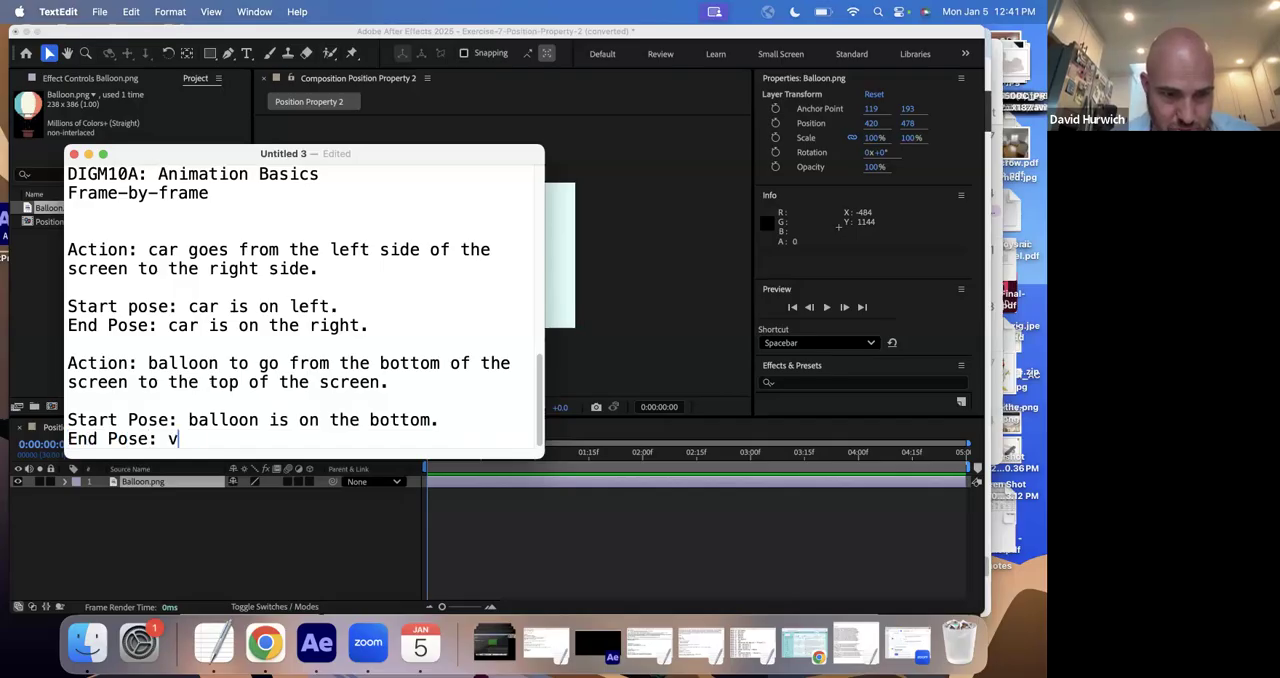
pyautogui.press('BackSpace')
pyautogui.write('bal')
pyautogui.write('loon is on thet o')
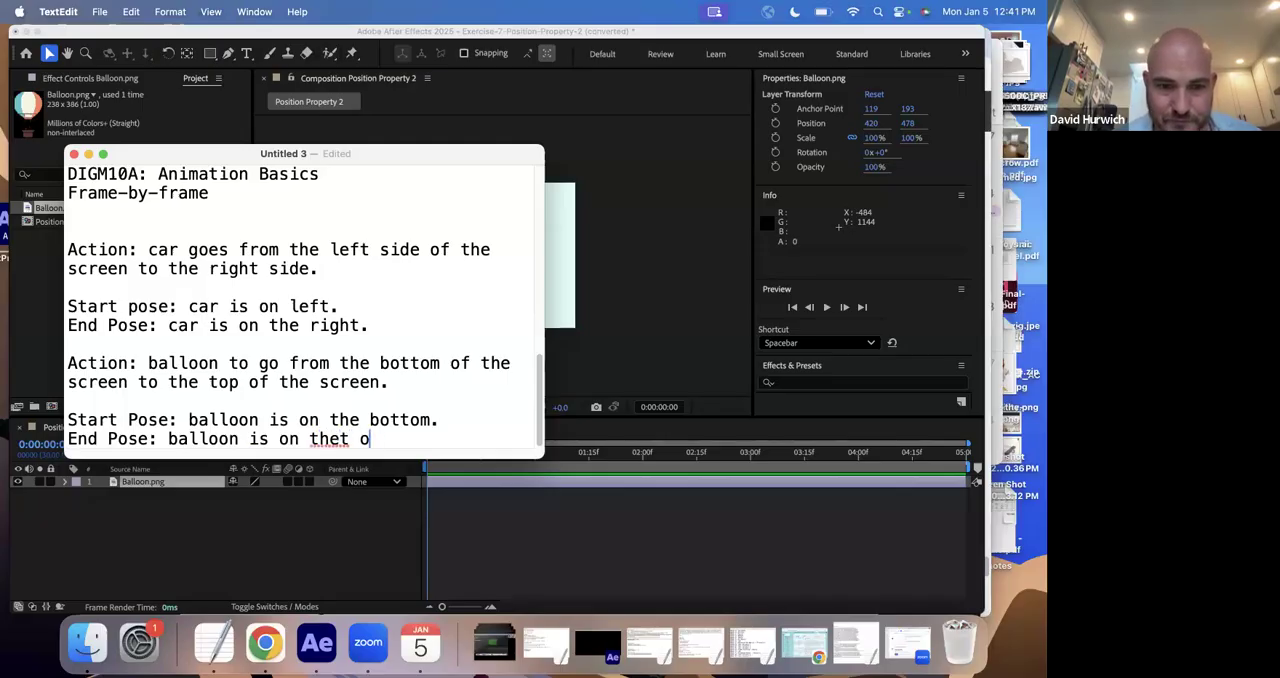
pyautogui.write('p')
pyautogui.press('BackSpace')
pyautogui.press('BackSpace')
pyautogui.press('BackSpace')
pyautogui.press('BackSpace')
pyautogui.write('top.')
# - Switch to After Effects and move the balloon to the composition's lower edge, at about 392, 598
pyautogui.click(265, 527)
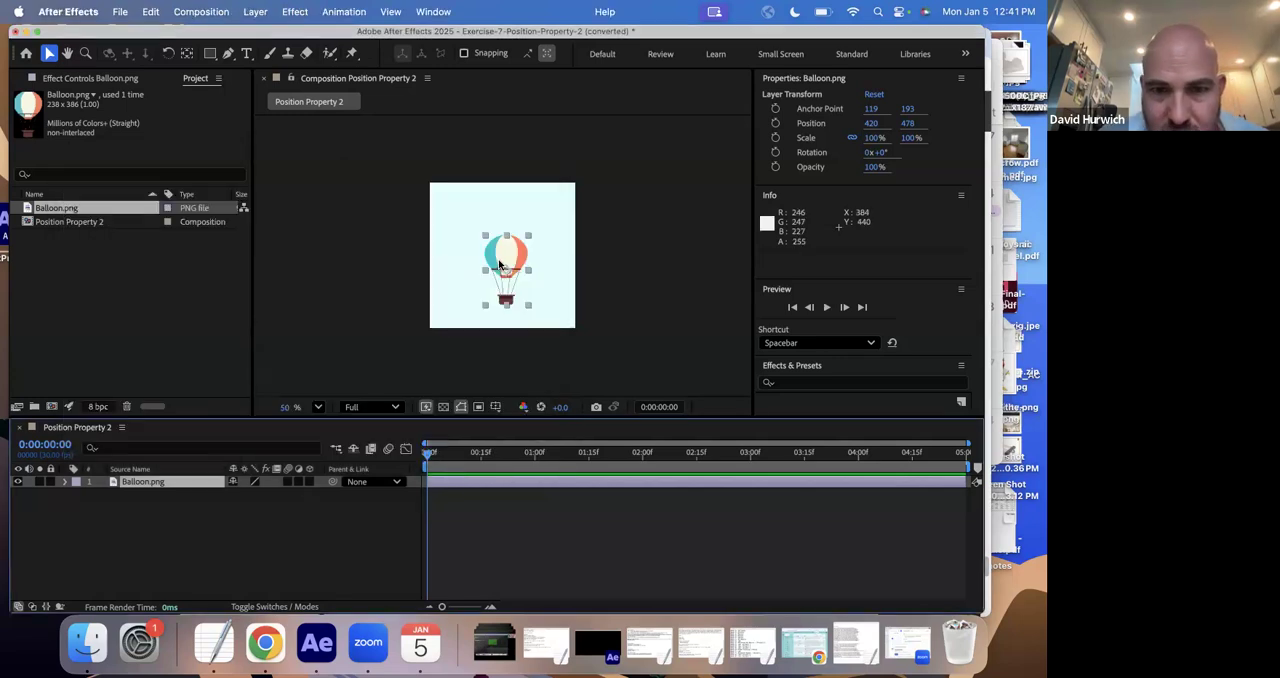
pyautogui.moveTo(500, 265); pyautogui.dragTo(500, 258)
pyautogui.moveTo(584, 452); pyautogui.dragTo(354, 452)
pyautogui.moveTo(497, 264)
pyautogui.mouseDown()
pyautogui.moveTo(493, 236)
pyautogui.moveTo(496, 287)
pyautogui.mouseUp()
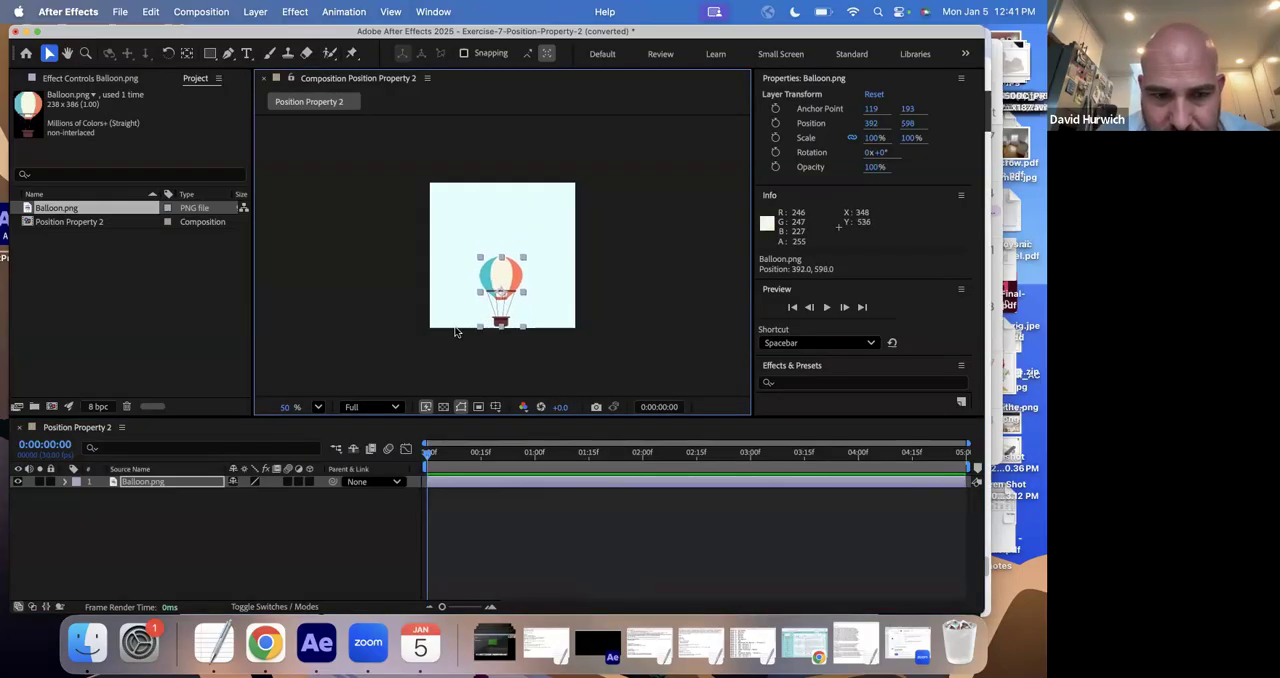
# - Reveal the Balloon.png layer's Position property and set its first keyframe at 0:00:00:00
pyautogui.click(157, 481)
pyautogui.press('p')
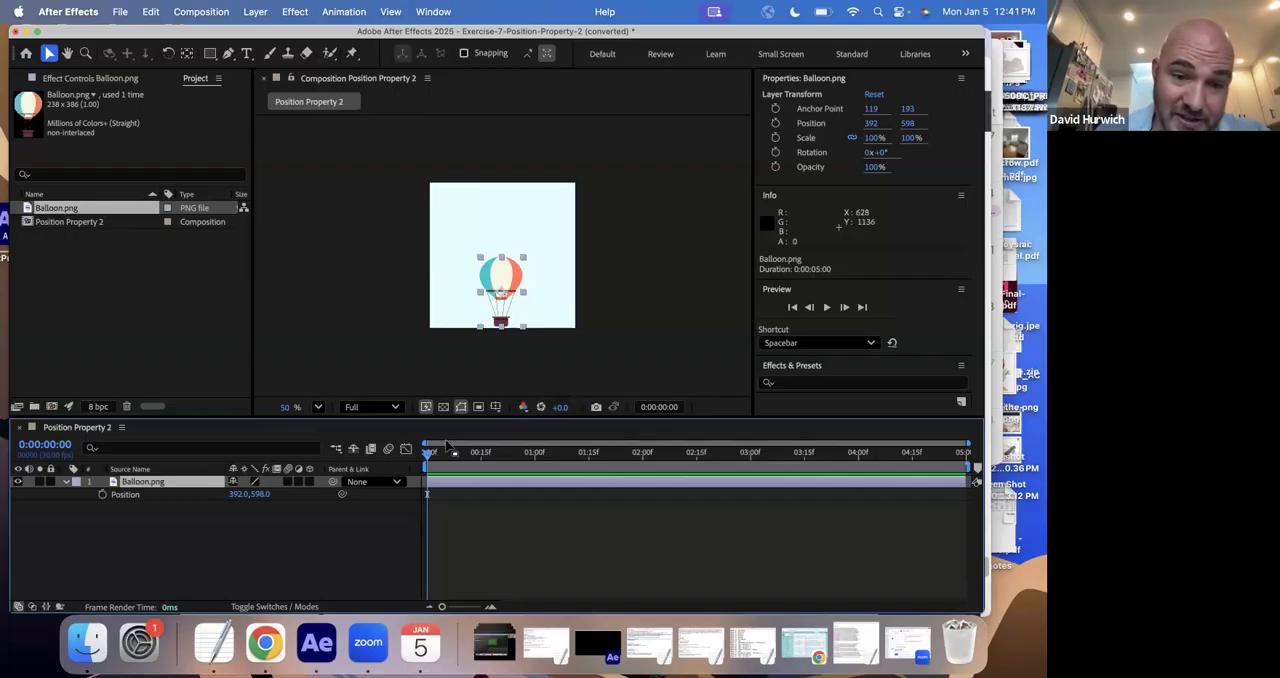
pyautogui.click(102, 495)
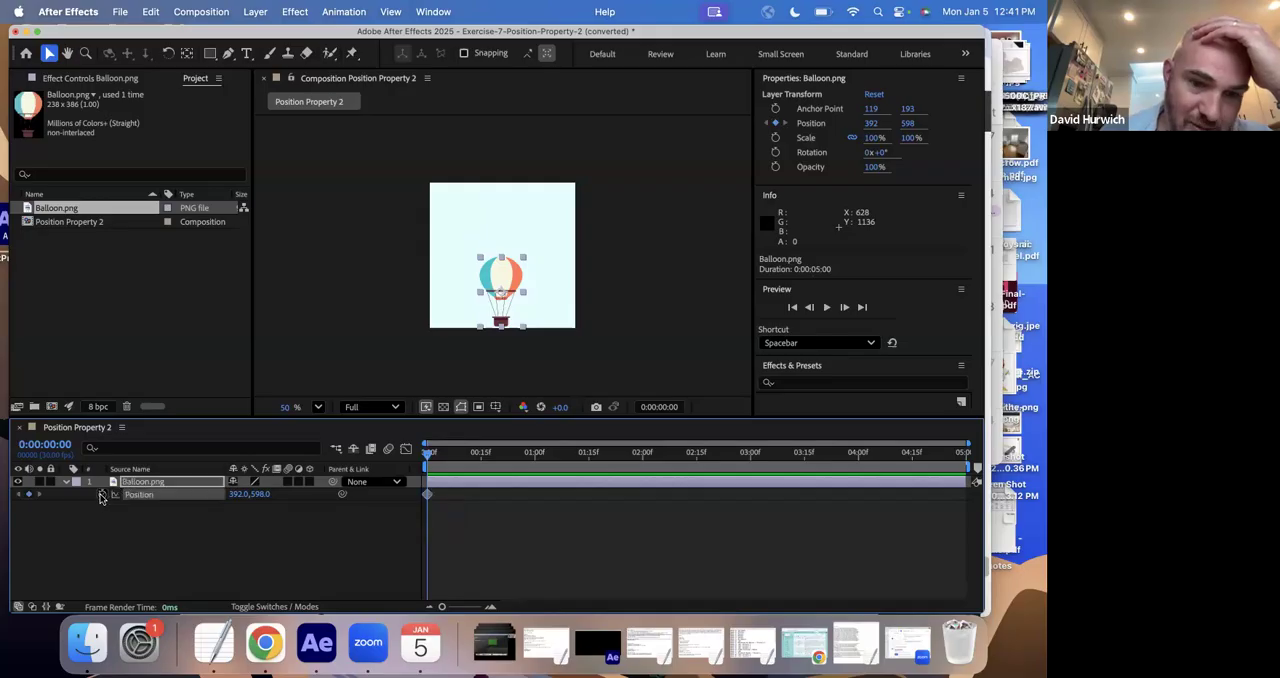
pyautogui.click(468, 497)
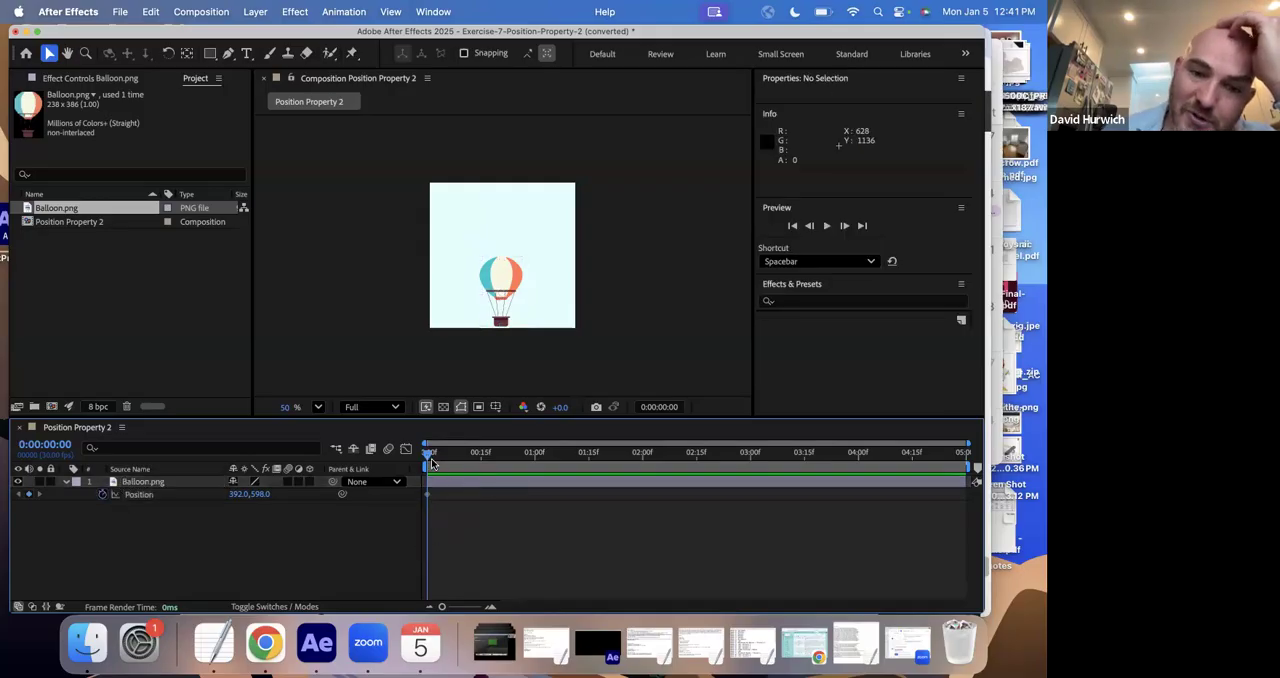
# - At 0:00:02:00, move the balloon straight up out of the composition to about 392, -214
pyautogui.moveTo(428, 456); pyautogui.dragTo(641, 458)
pyautogui.click(638, 452)
pyautogui.click(58, 452)
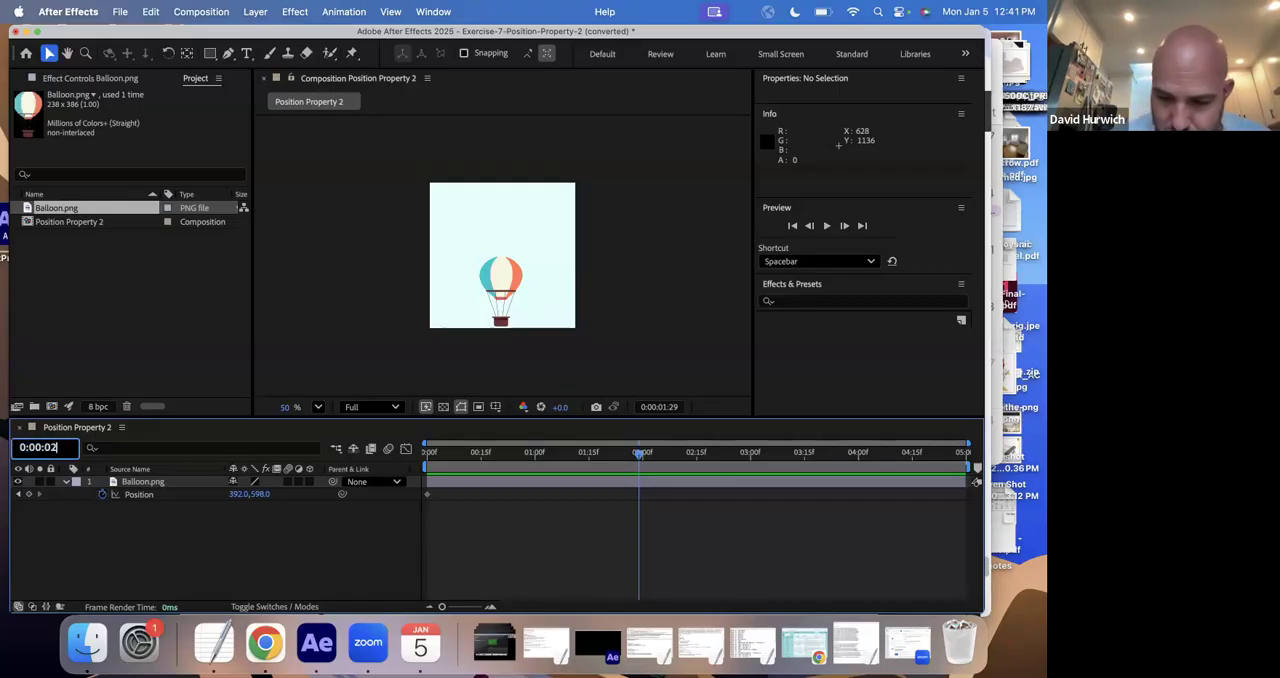
pyautogui.press('Return')
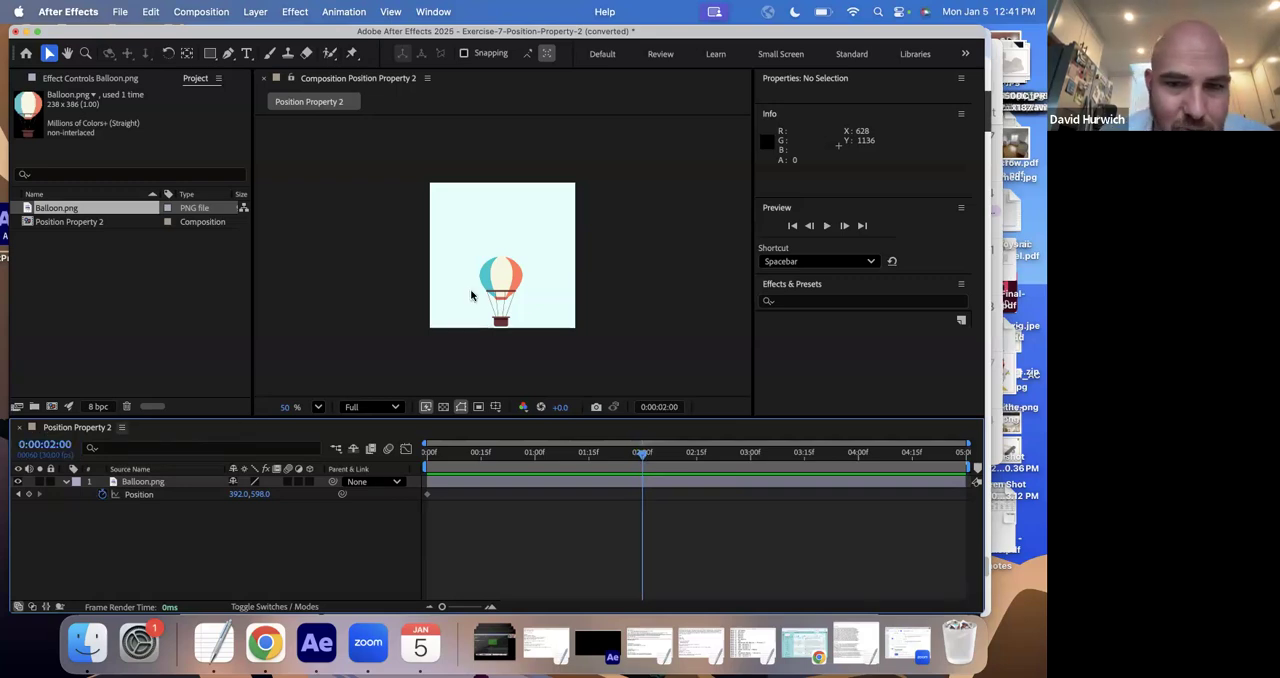
pyautogui.click(503, 273)
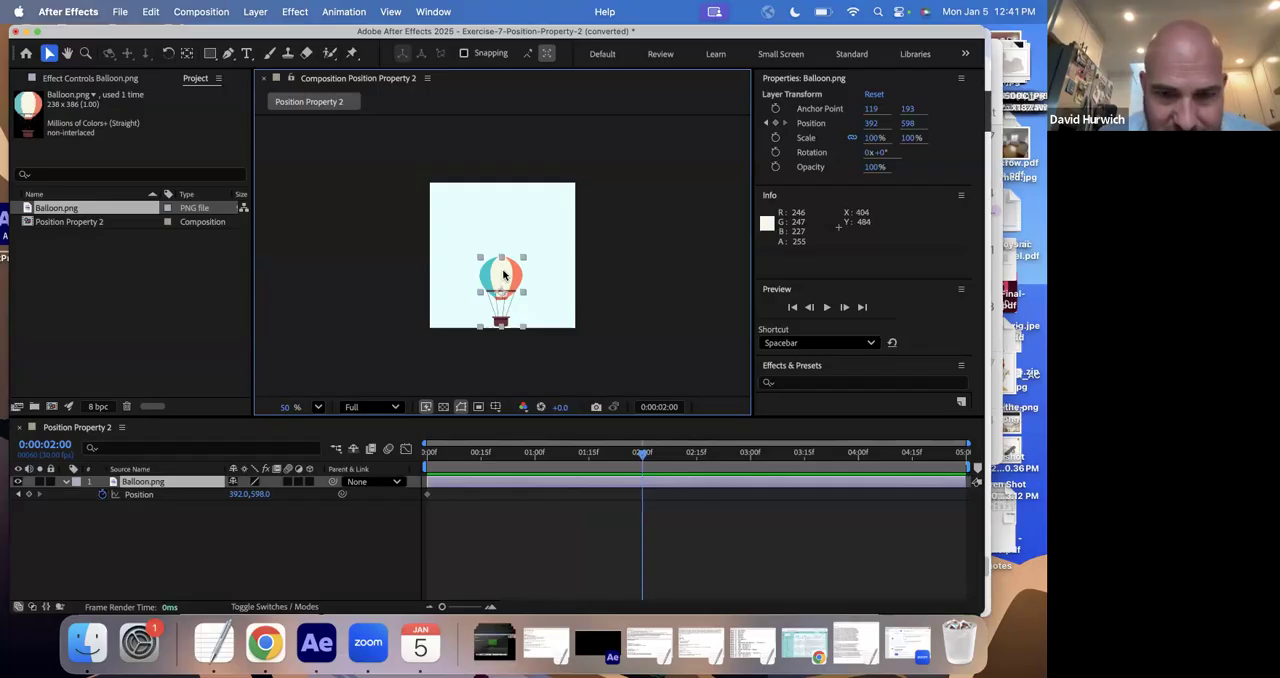
pyautogui.moveTo(503, 274); pyautogui.dragTo(507, 112)
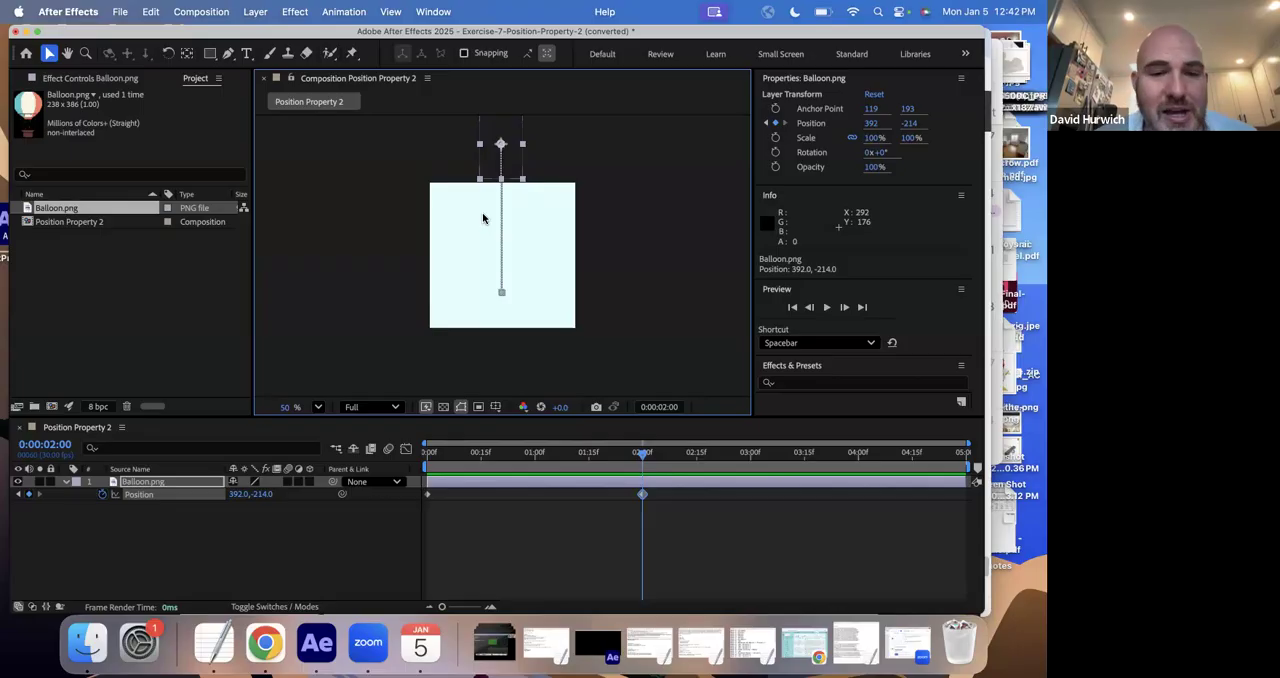
# - Play the balloon's upward animation from the start of the composition
pyautogui.click(366, 455)
pyautogui.press('Home')
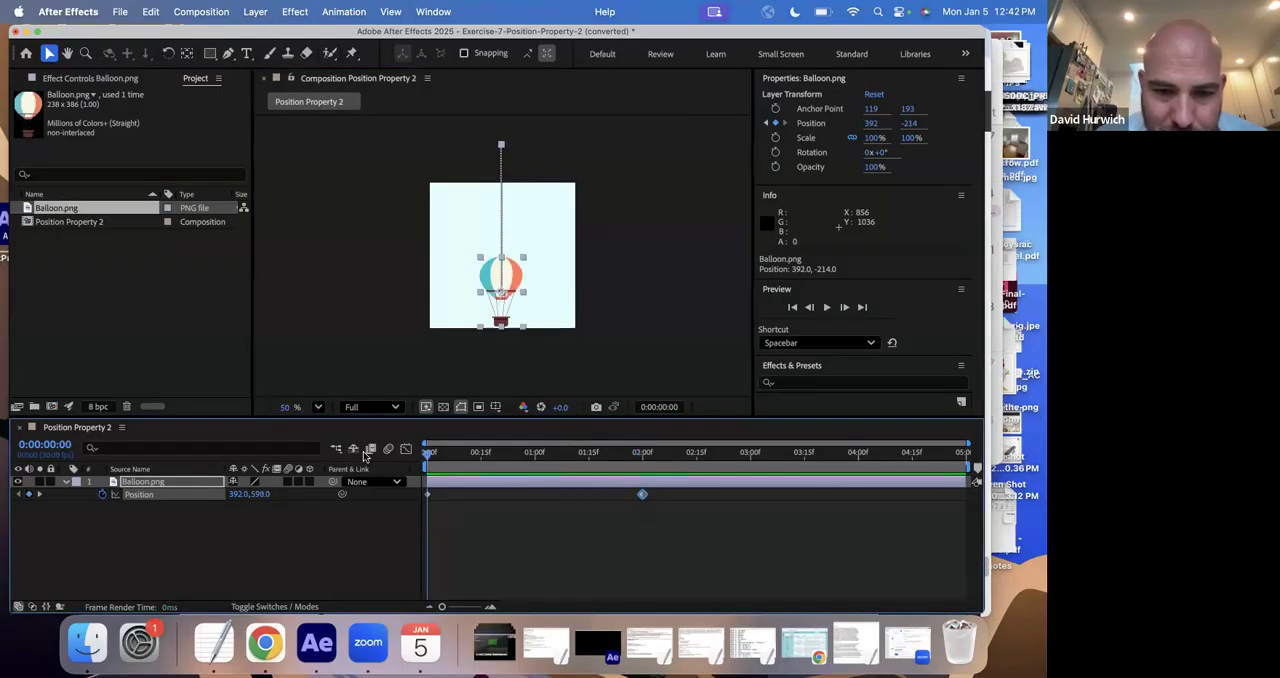
pyautogui.press('space')
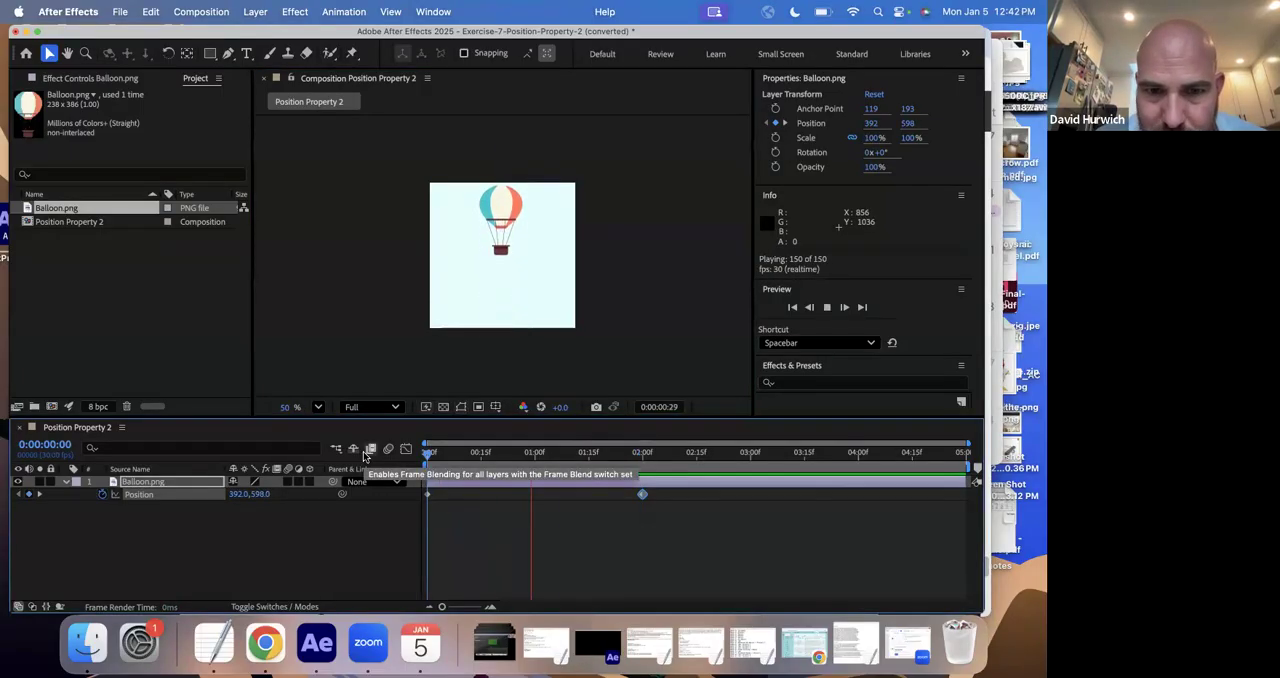
pyautogui.press('space')
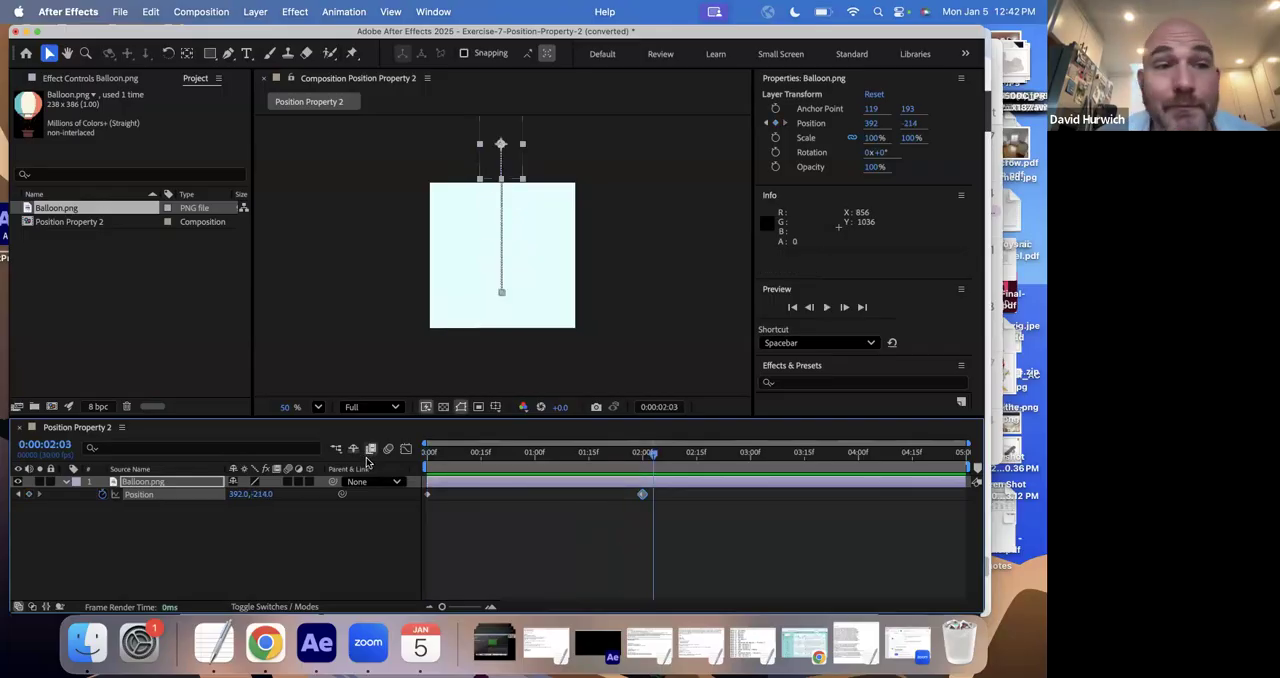
# - Save the balloon project in the Drill Exercises folder, keeping the suggested file name and project format
pyautogui.click(119, 11)
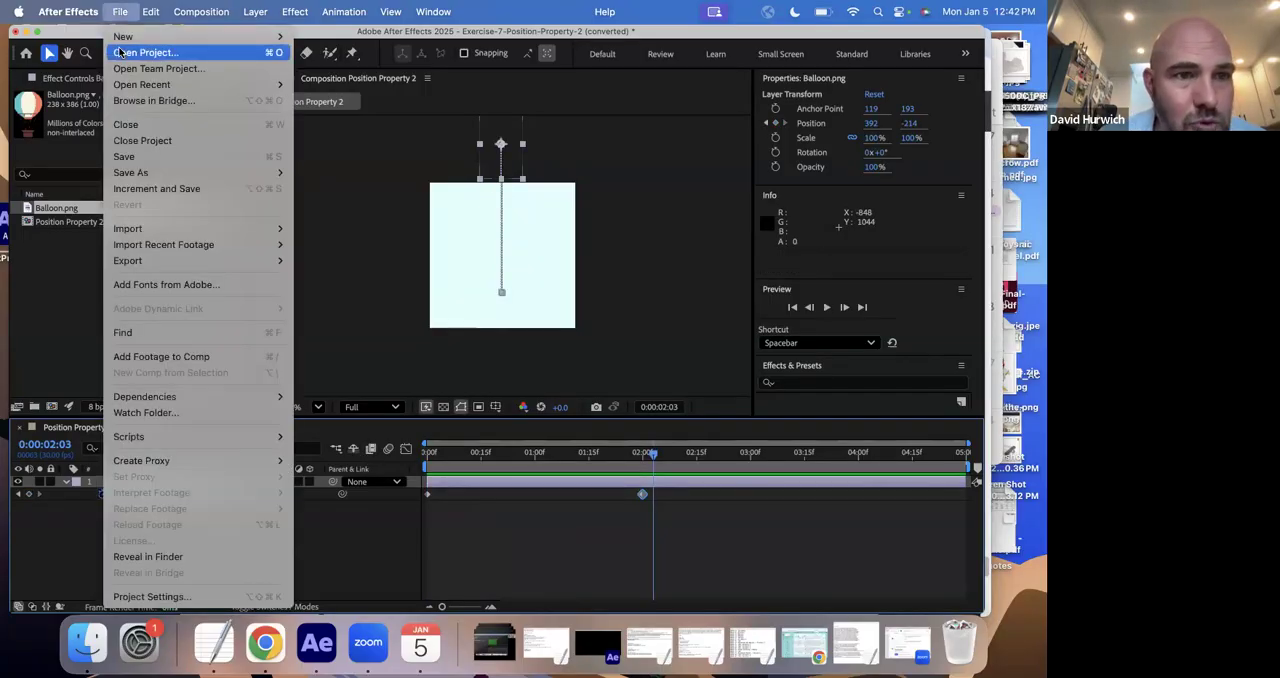
pyautogui.press('super+shift+s')
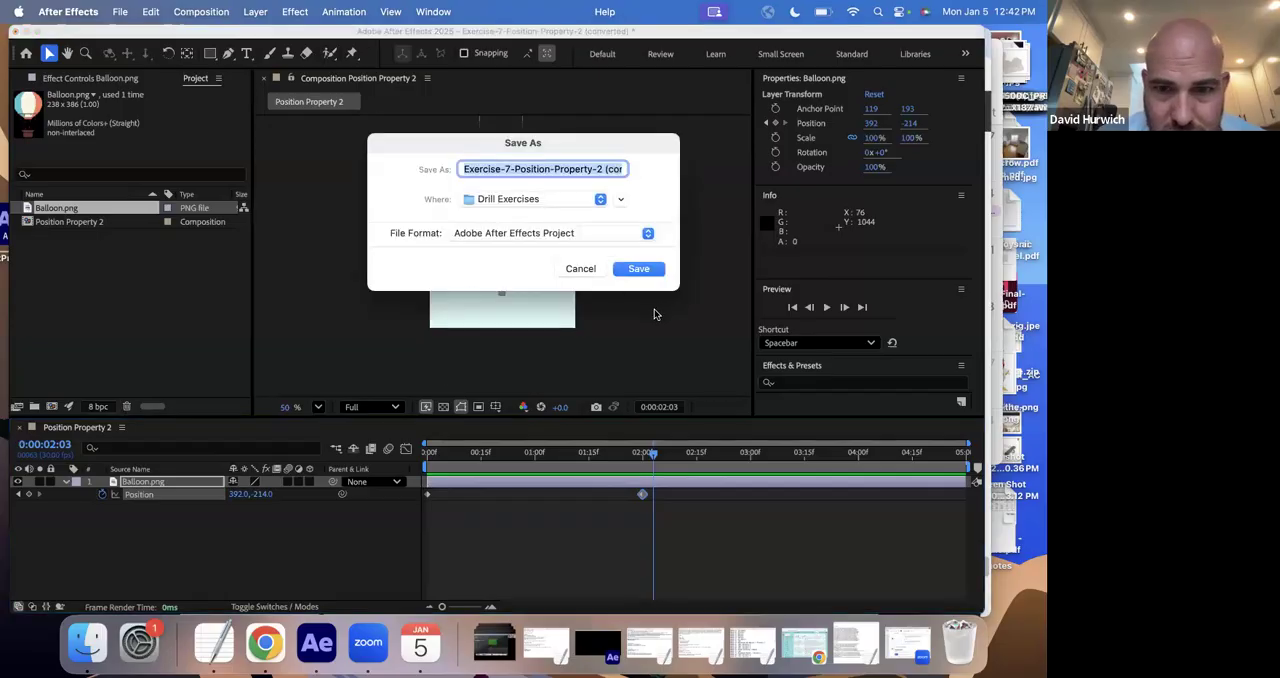
pyautogui.click(638, 269)
# - Open Exercise-8-Keyframe-Reset.aep from the Drill Exercises folder and accept the version conversion
pyautogui.click(119, 11)
pyautogui.press('Escape')
pyautogui.press('super+o')
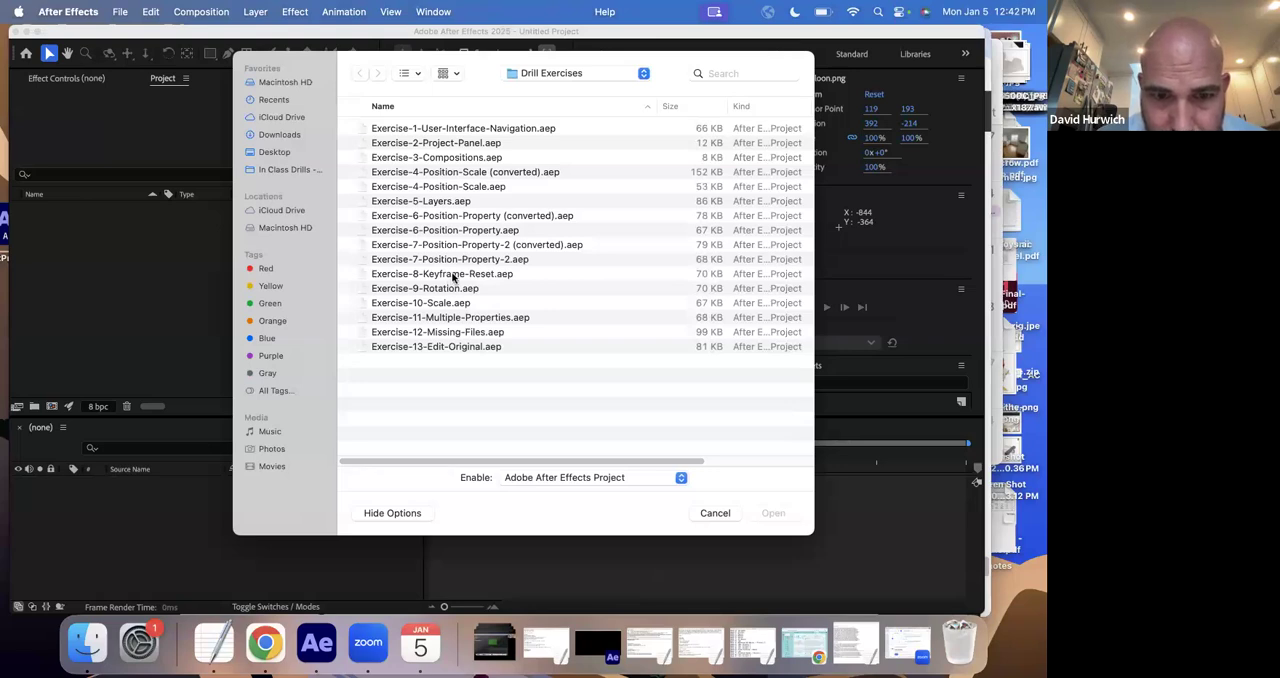
pyautogui.doubleClick(453, 275)
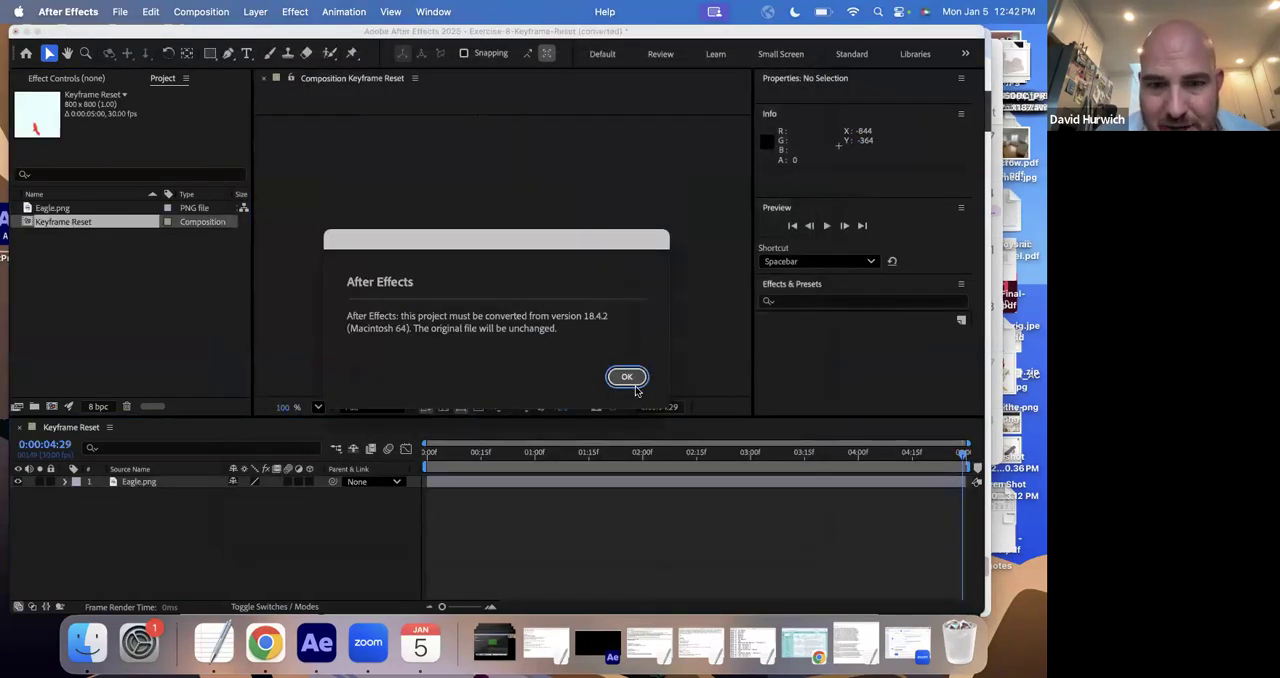
pyautogui.click(627, 377)
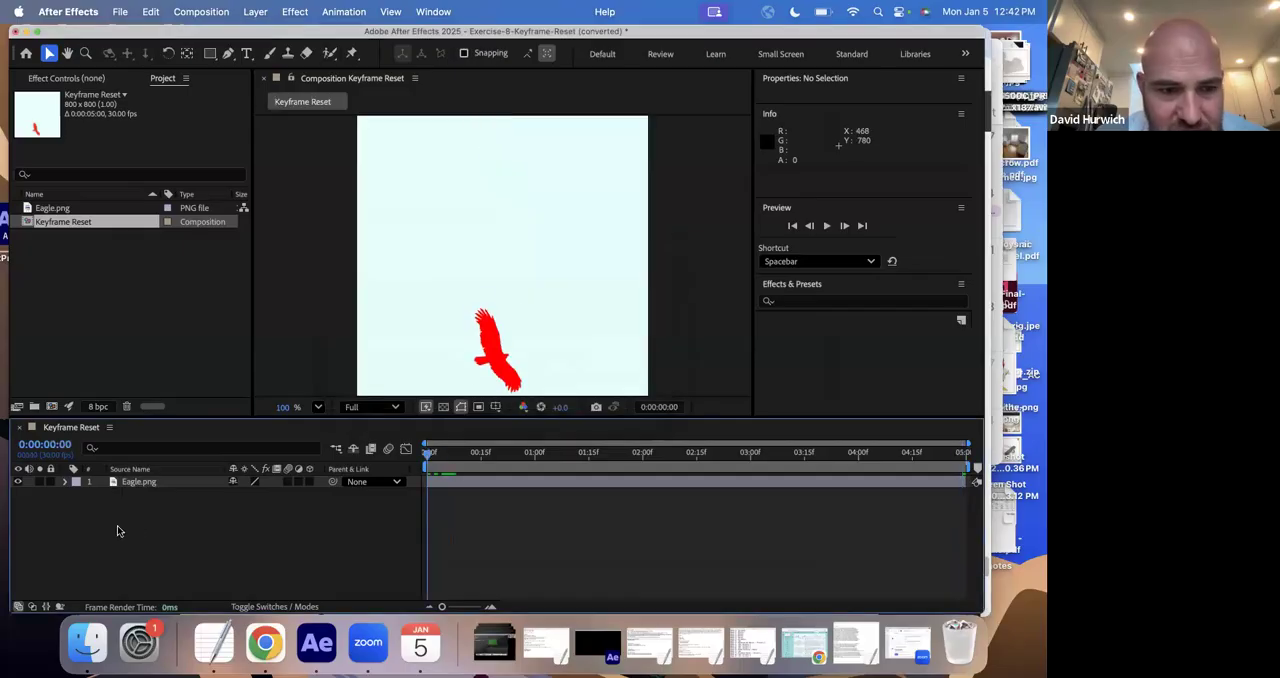
# - Reveal the Position keyframes of the Eagle.png layer in the timeline
pyautogui.click(145, 484)
pyautogui.press('p')
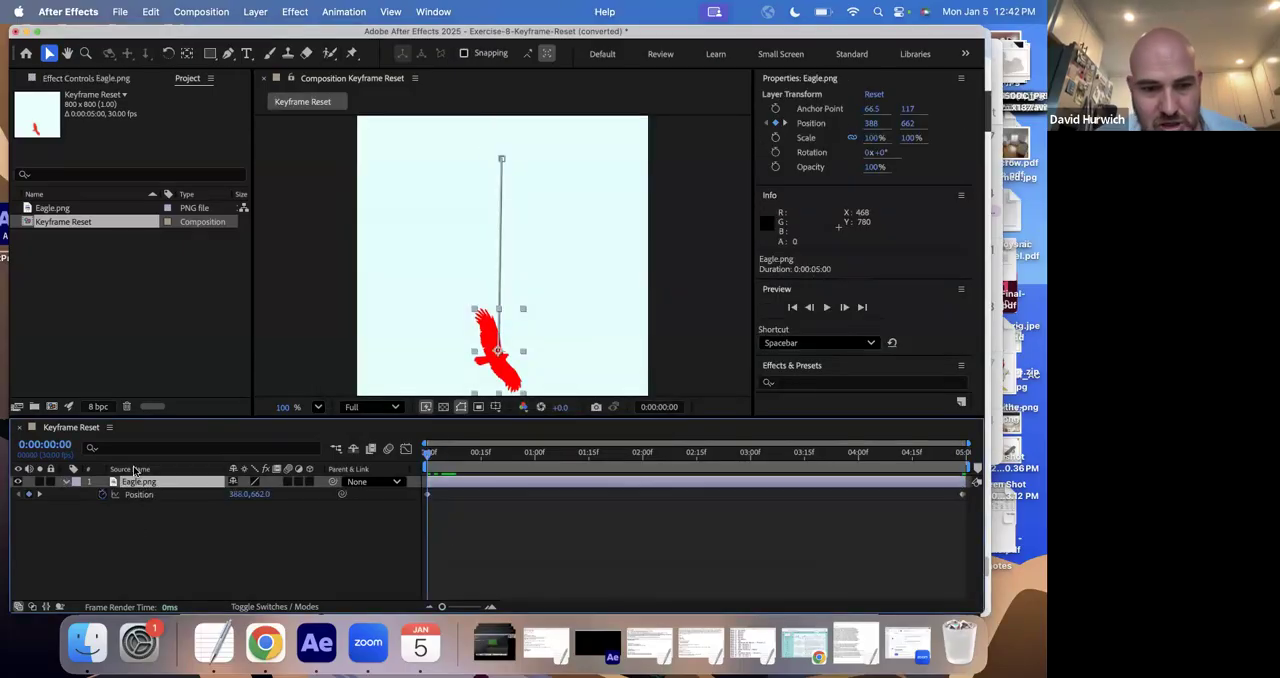
pyautogui.press('p')
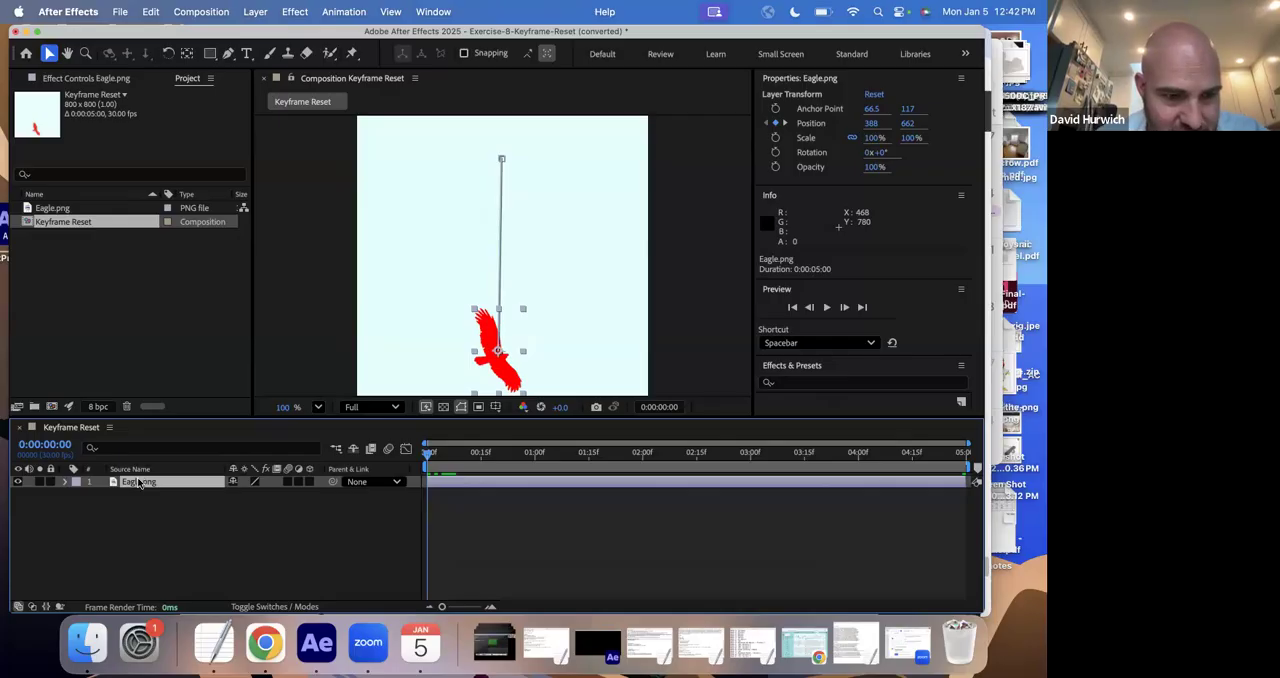
pyautogui.press('p')
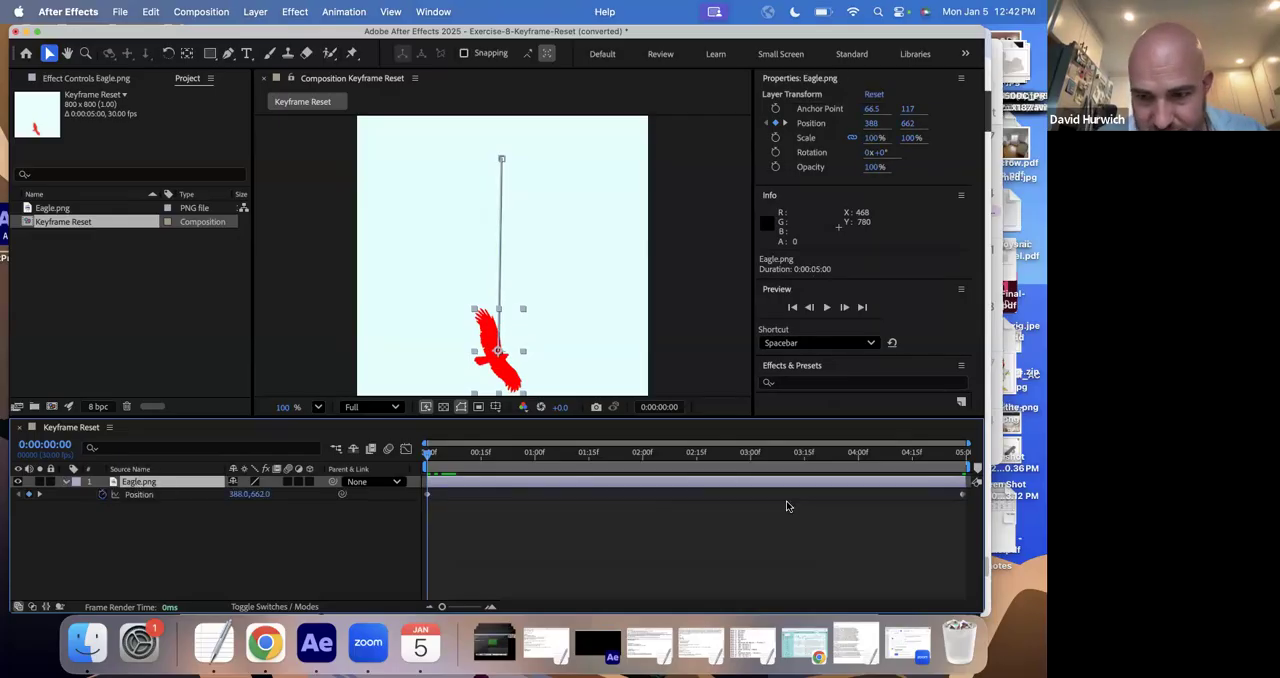
# - Preview the eagle's existing upward animation
pyautogui.press('space')
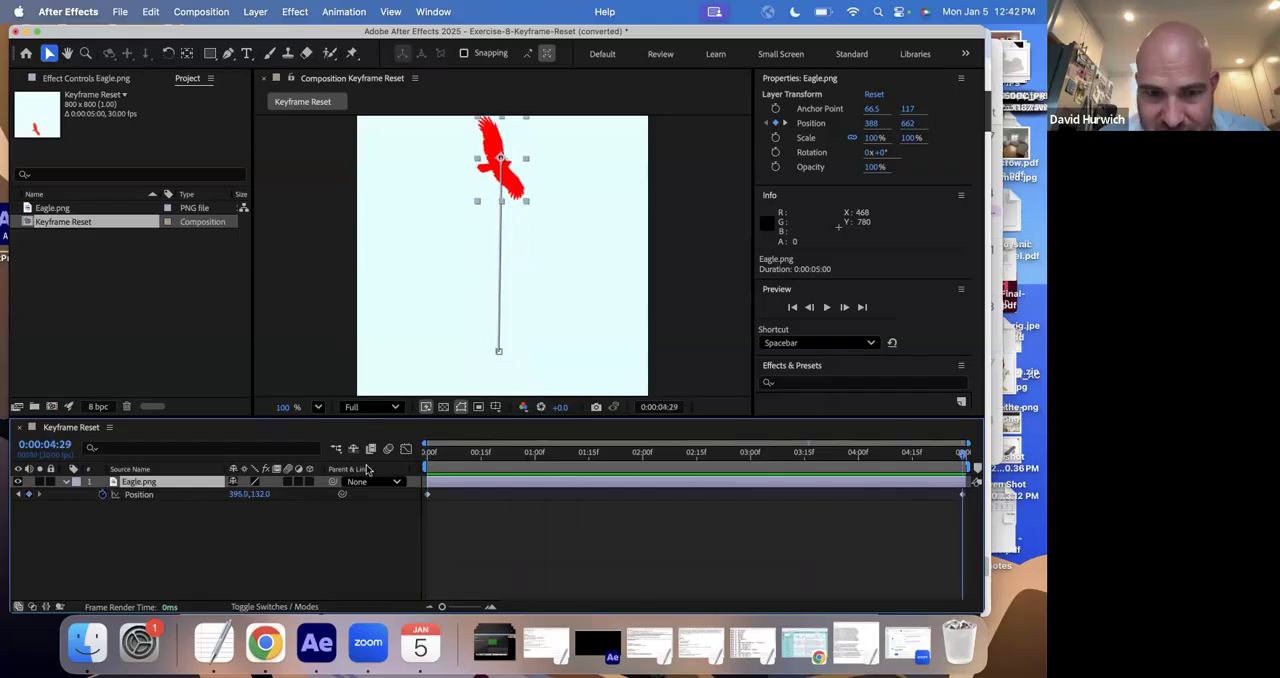
pyautogui.press('space')
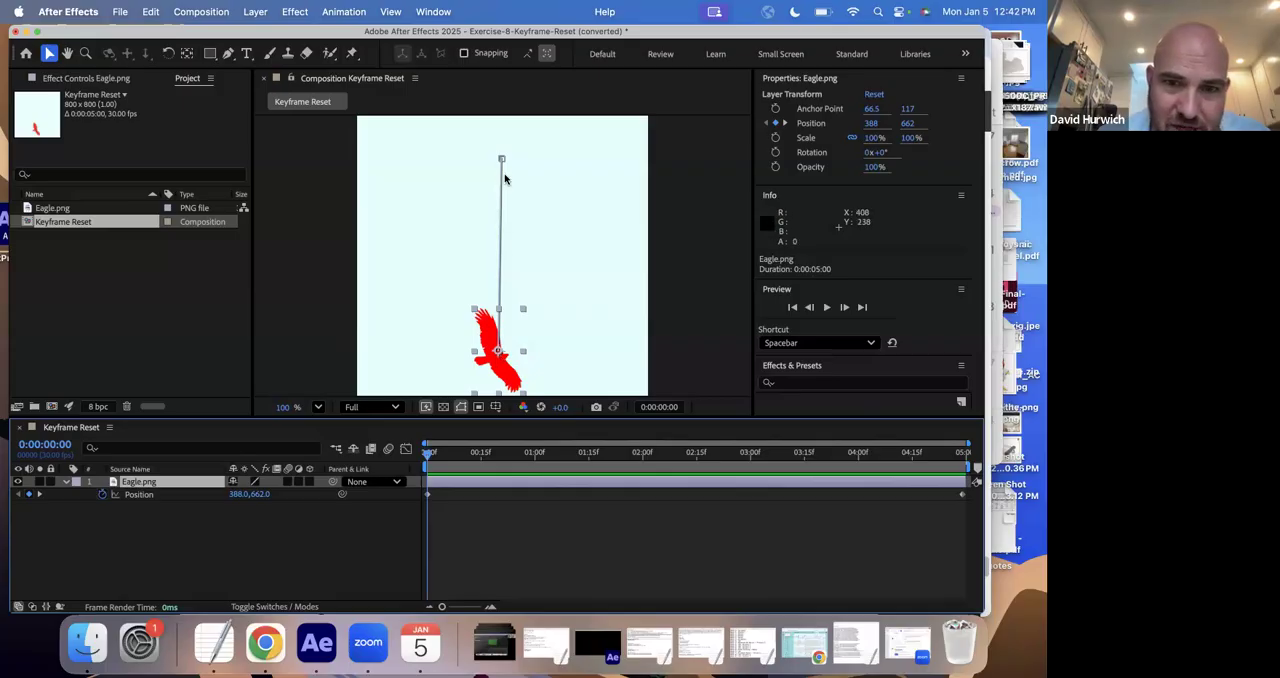
pyautogui.press('space')
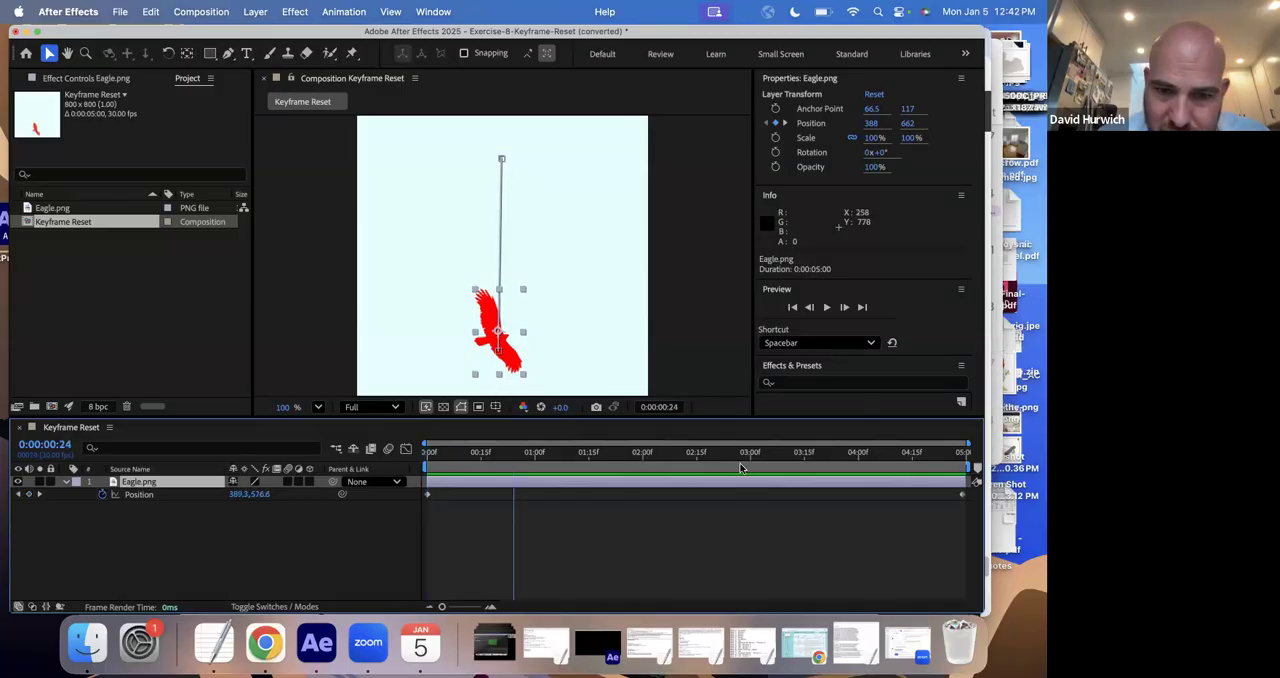
pyautogui.press('space')
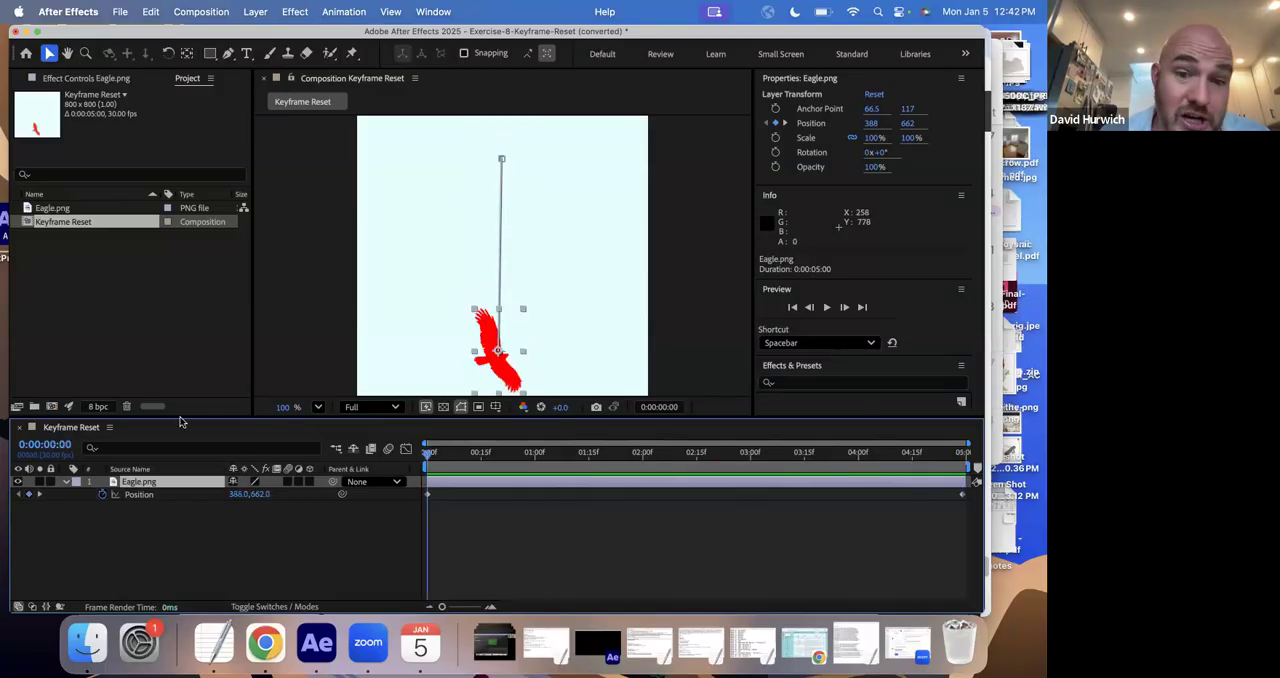
# - Scrub from the start to 0:00:01:25, then step to the eagle's first and last Position keyframes
pyautogui.click(557, 463)
pyautogui.click(424, 455)
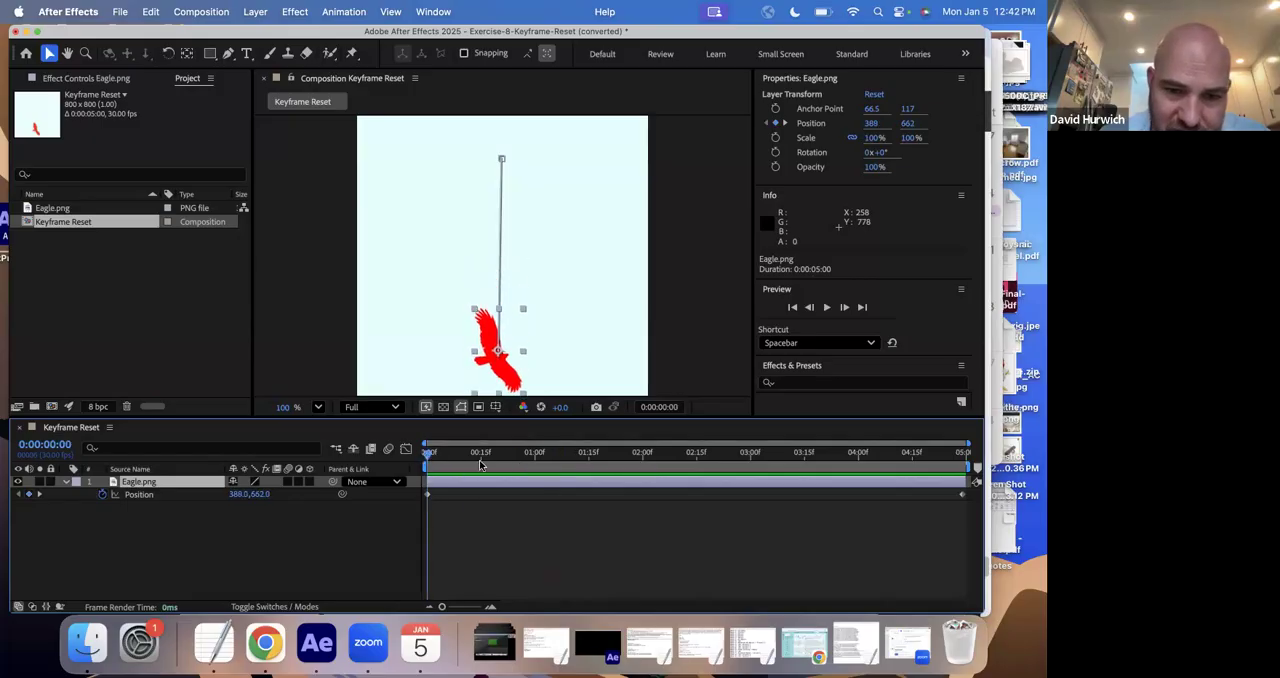
pyautogui.moveTo(479, 460); pyautogui.dragTo(623, 464)
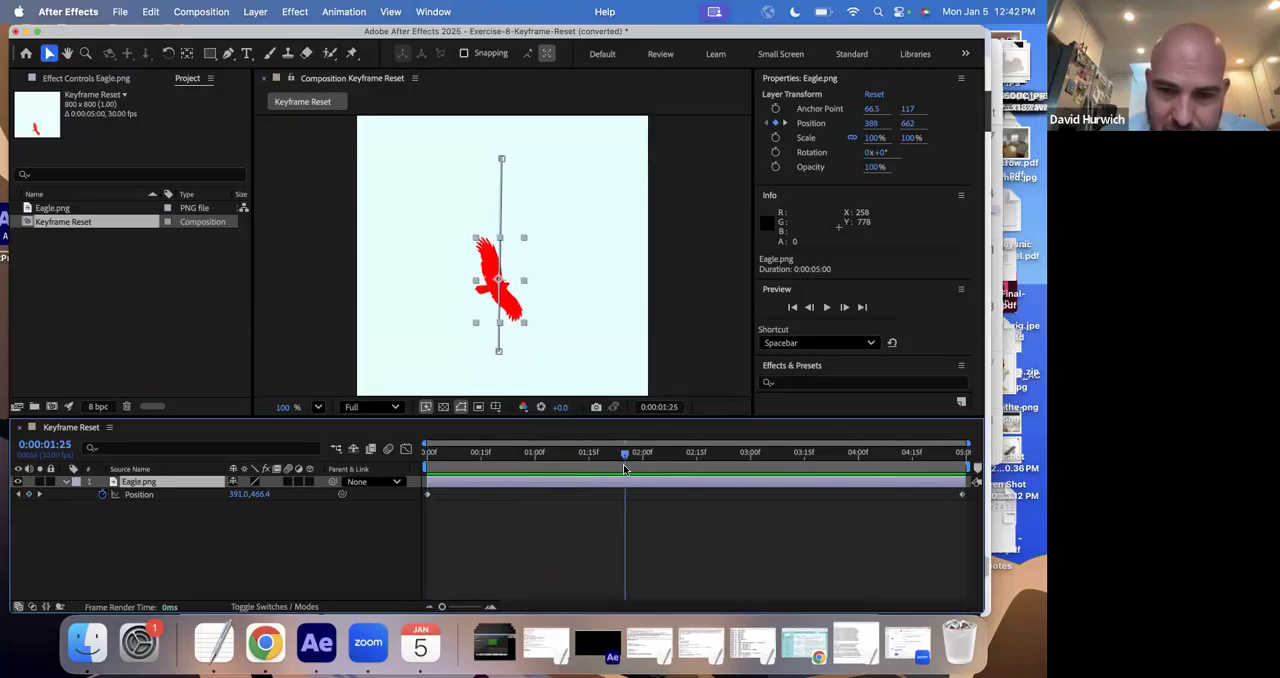
pyautogui.click(22, 495)
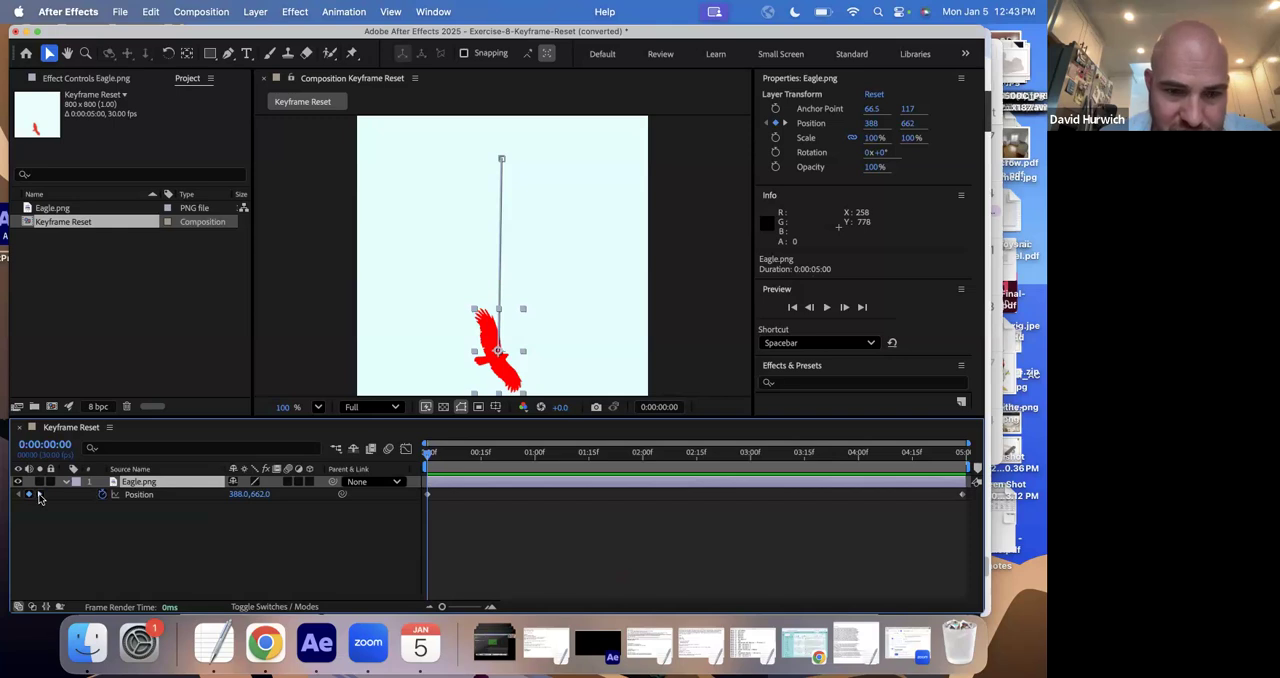
pyautogui.click(39, 495)
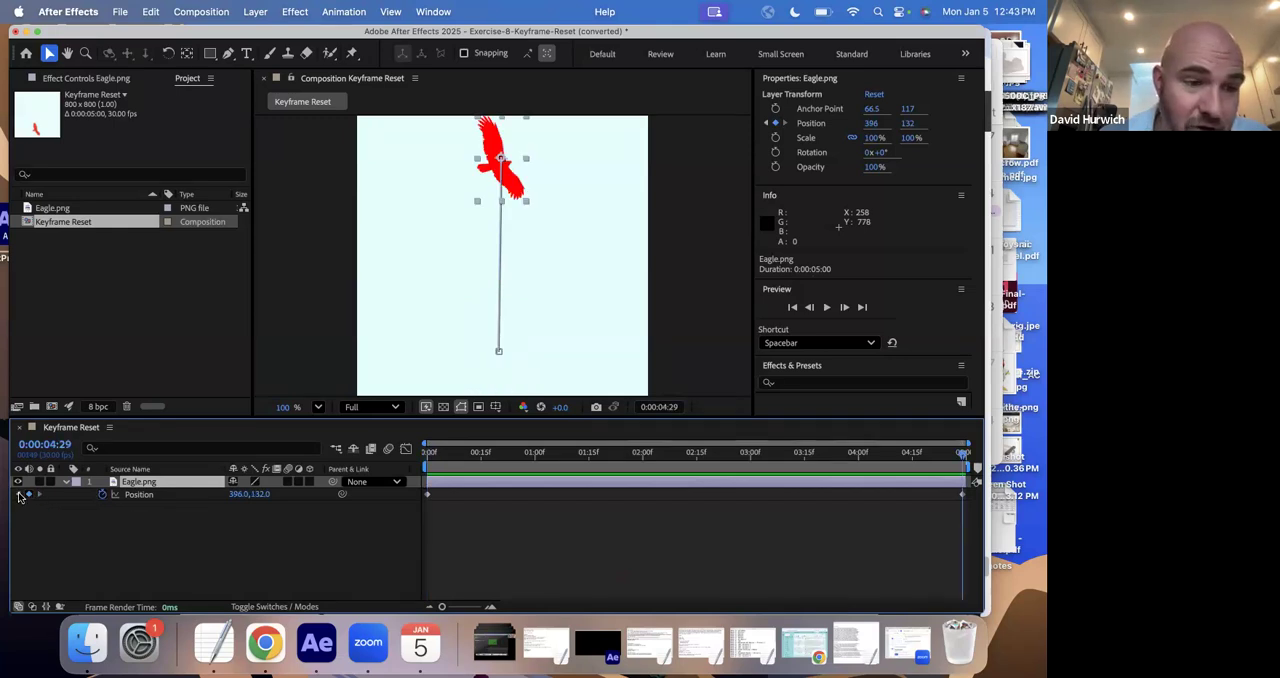
# - Reposition the eagle at its first Position keyframe to about 62, 670 and at its last keyframe to about 836, 2
pyautogui.click(22, 495)
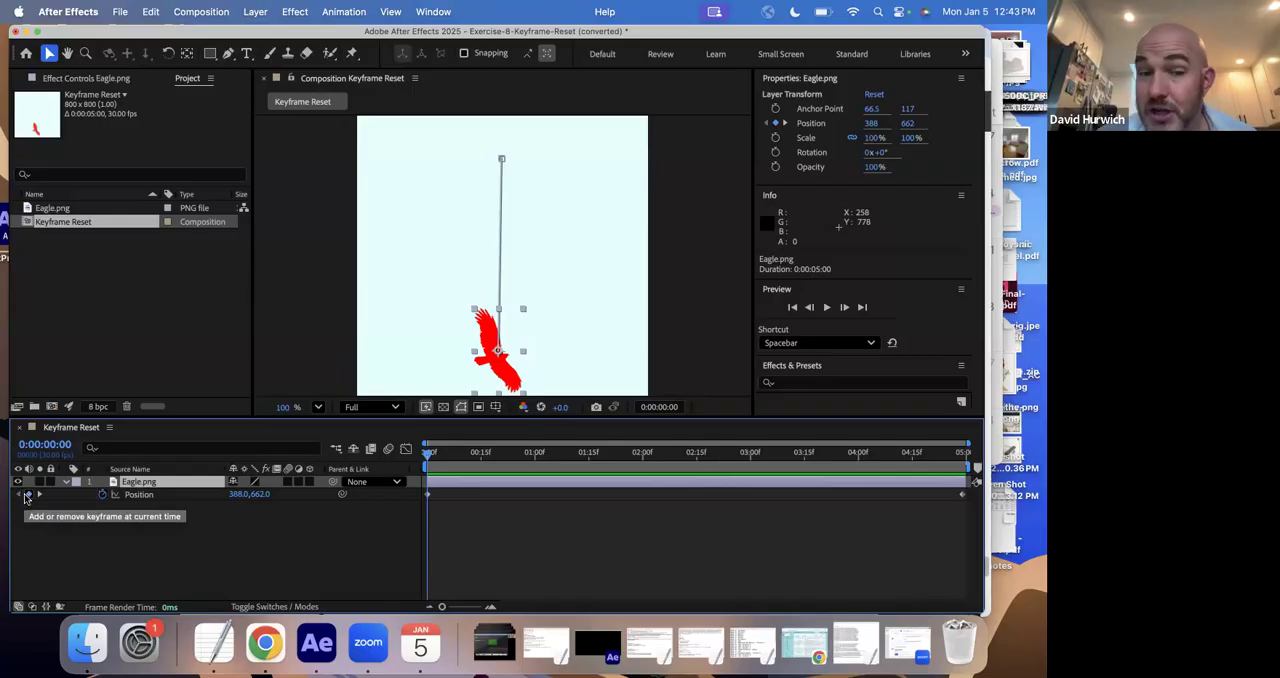
pyautogui.moveTo(505, 378); pyautogui.dragTo(375, 369)
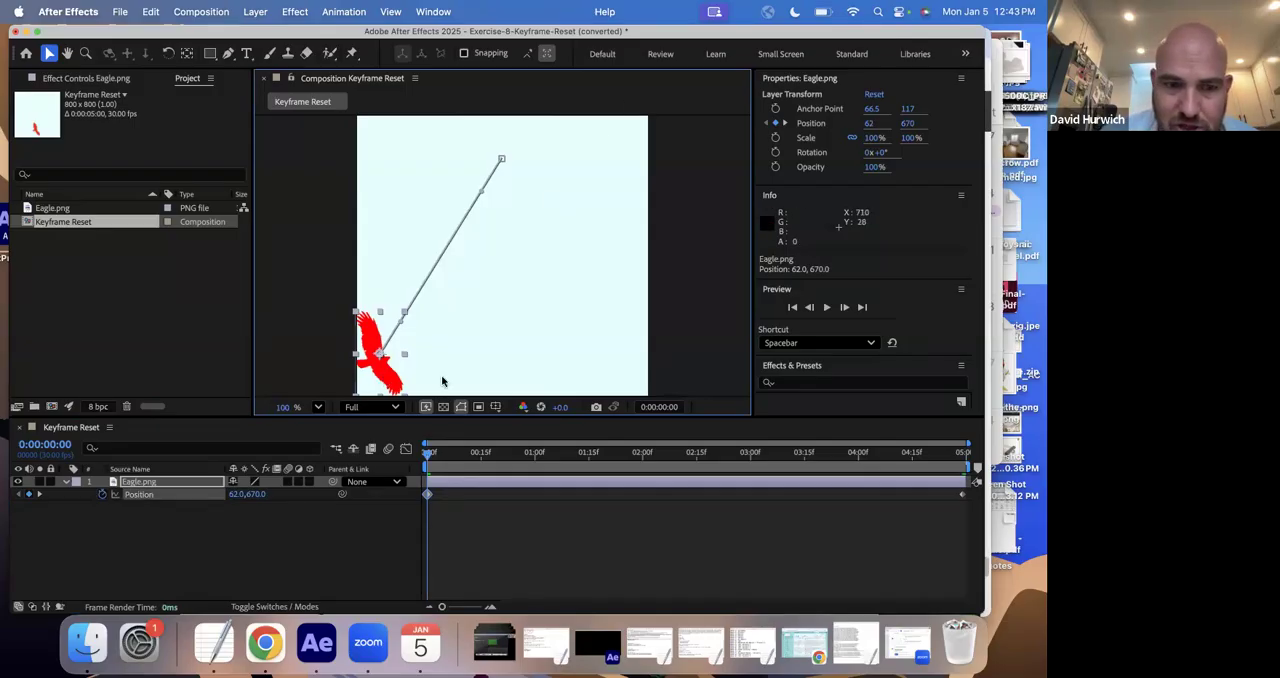
pyautogui.click(40, 495)
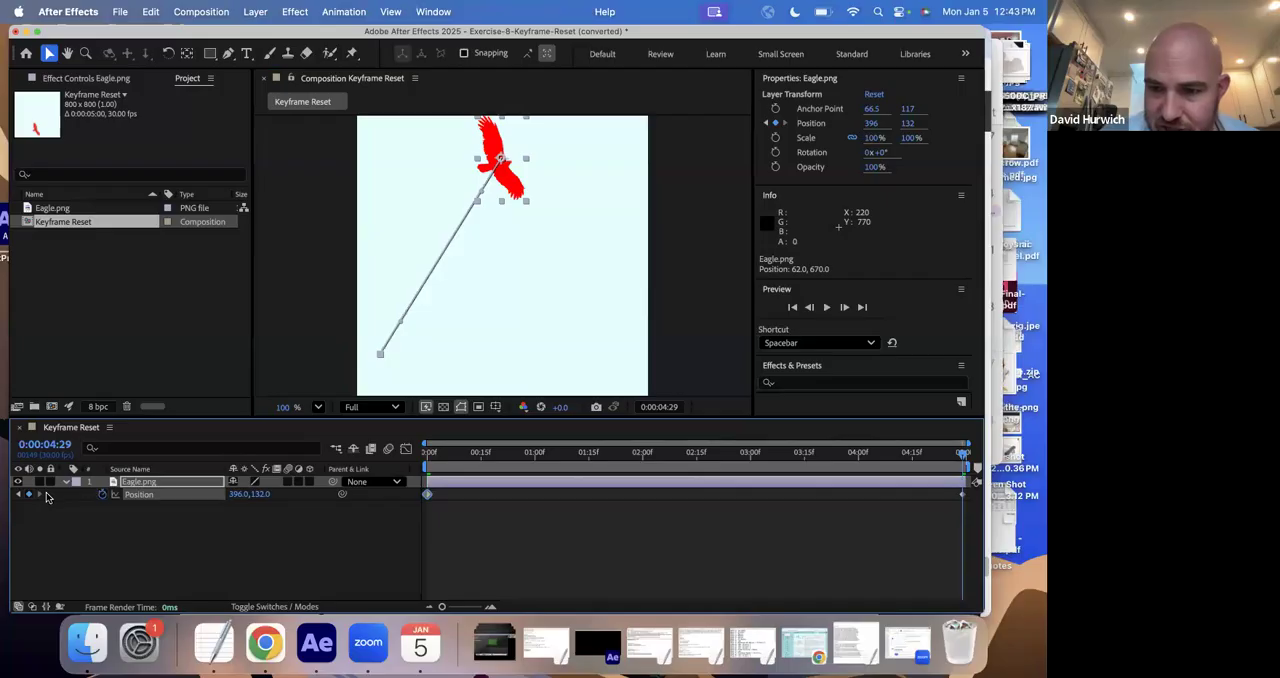
pyautogui.moveTo(482, 168); pyautogui.dragTo(643, 122)
pyautogui.press('Home')
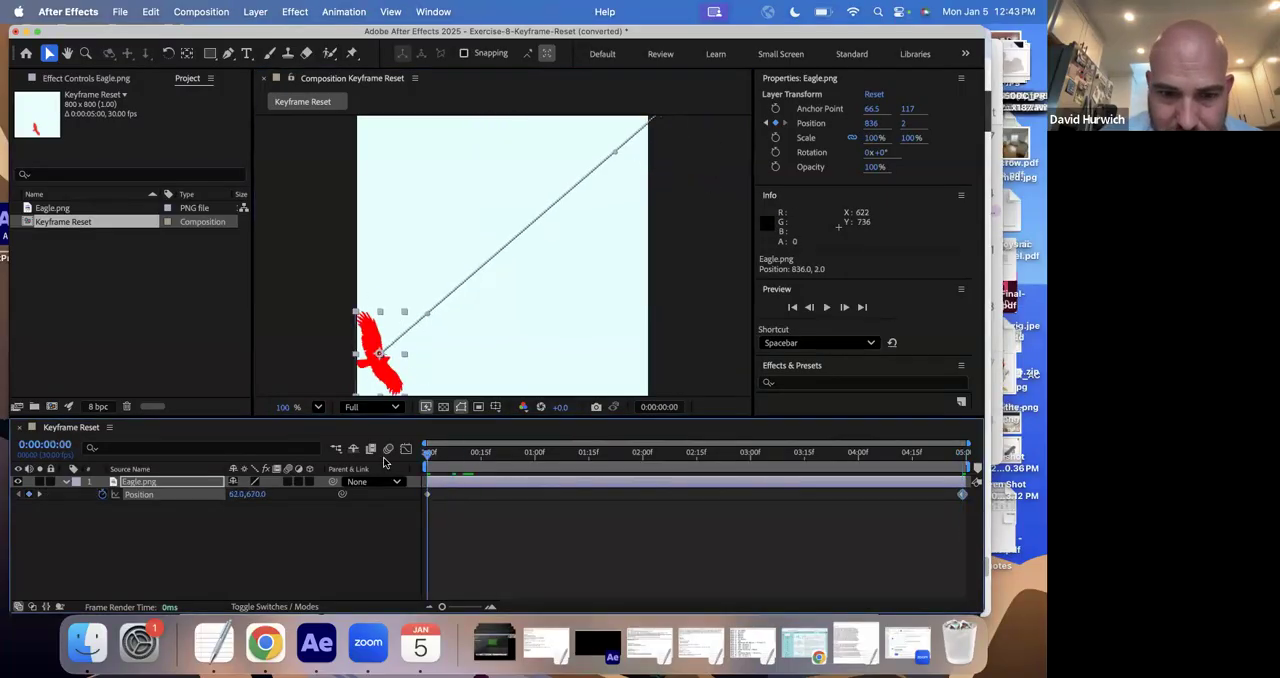
# - Preview the eagle's diagonal flight, then scrub through the timeline to its end and back to the start
pyautogui.press('space')
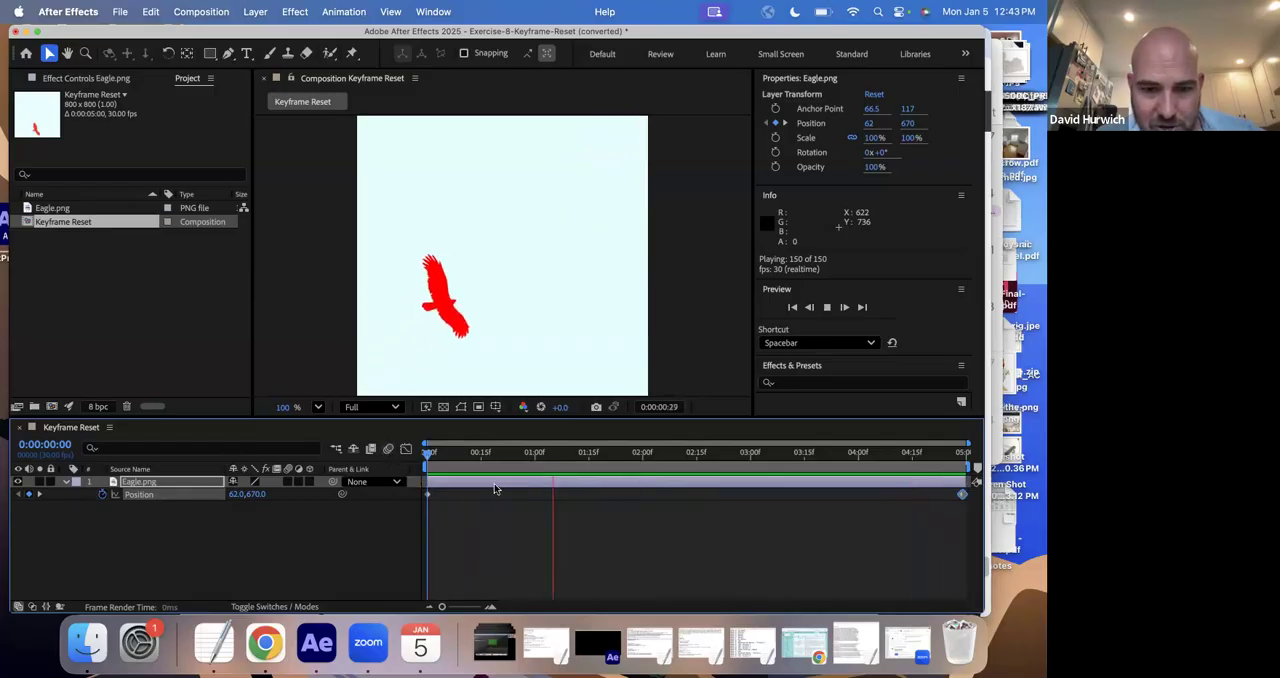
pyautogui.click(459, 456)
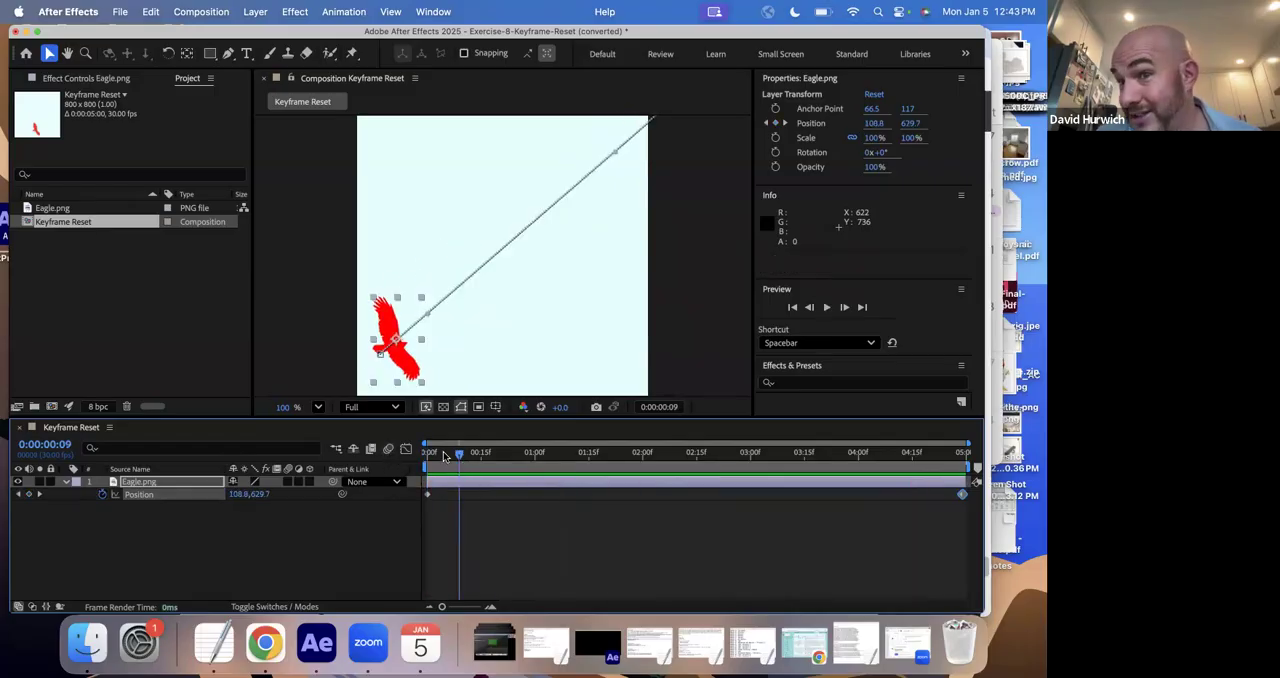
pyautogui.click(431, 452)
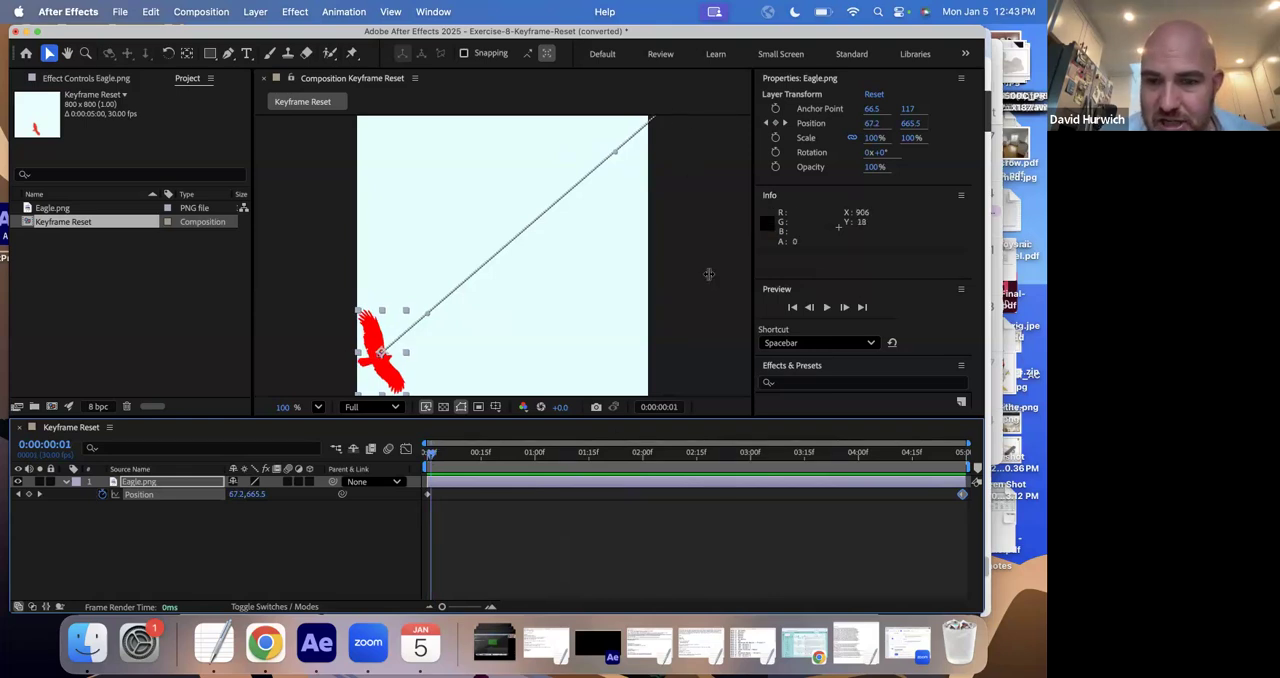
pyautogui.moveTo(717, 453); pyautogui.dragTo(1037, 450)
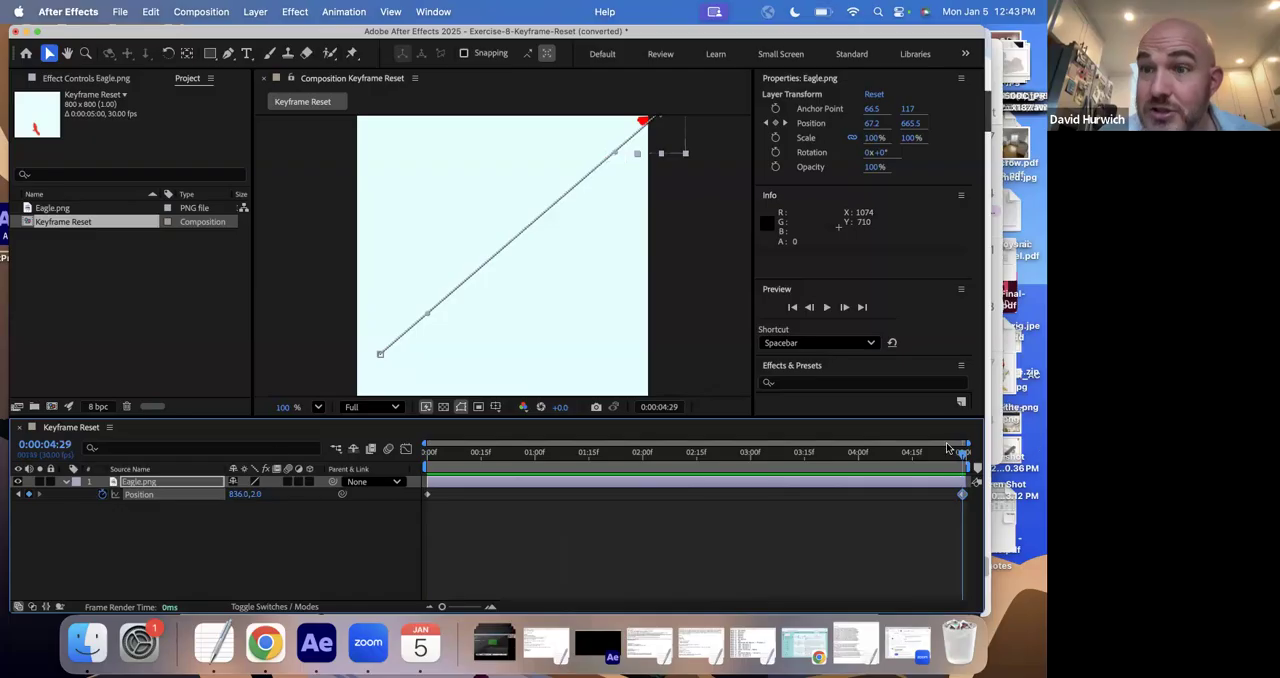
pyautogui.moveTo(947, 448); pyautogui.dragTo(240, 465)
# - Save the converted Exercise 8 project in Drill Exercises under its existing name, then open Exercise-9-Rotation.aep and accept its conversion
pyautogui.press('super+s')
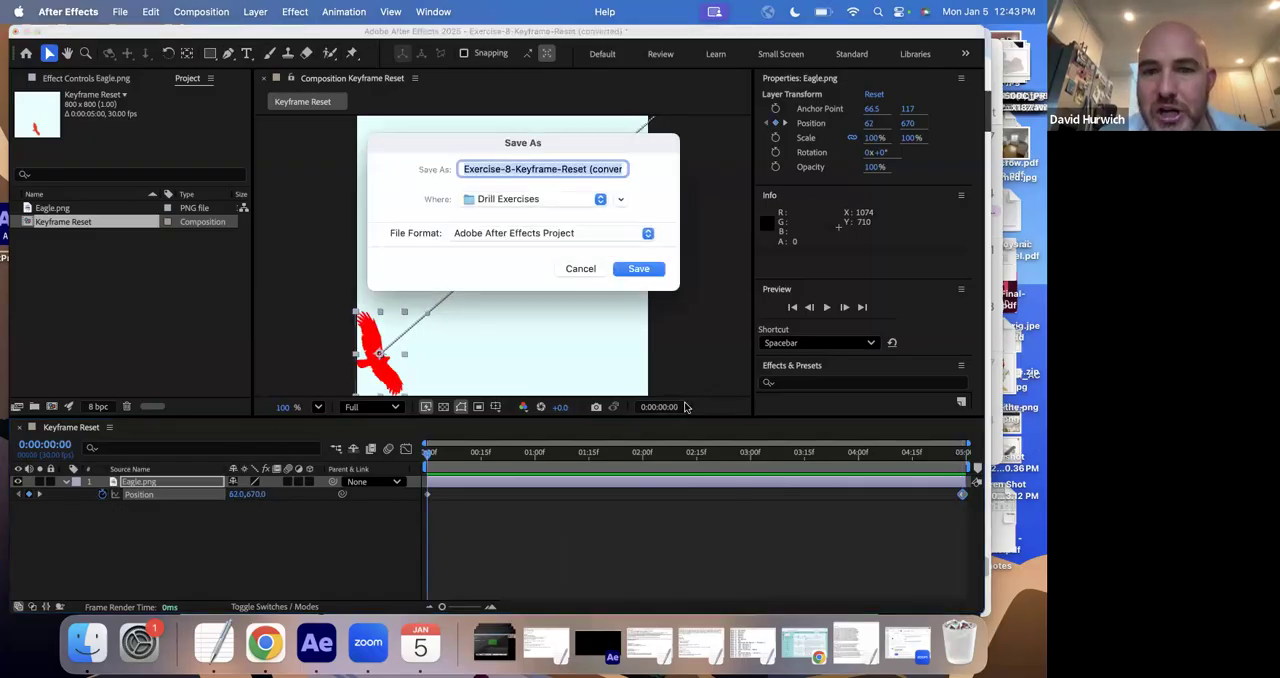
pyautogui.click(637, 267)
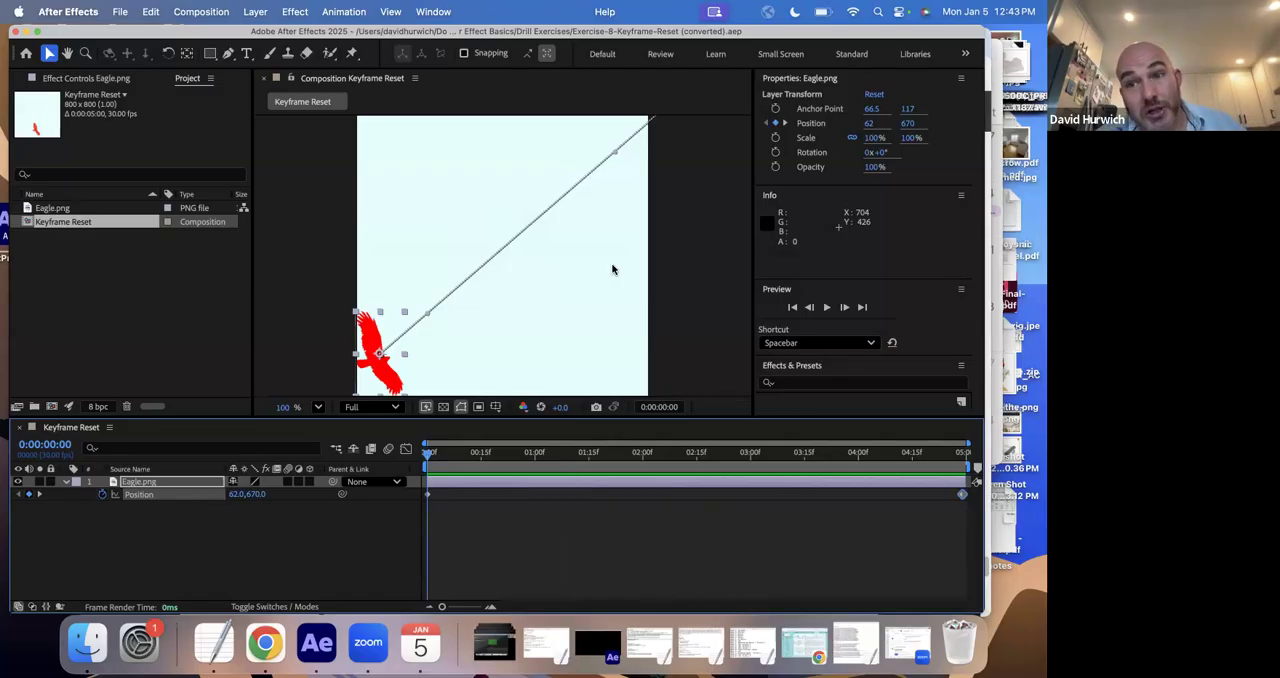
pyautogui.click(119, 11)
pyautogui.click(140, 53)
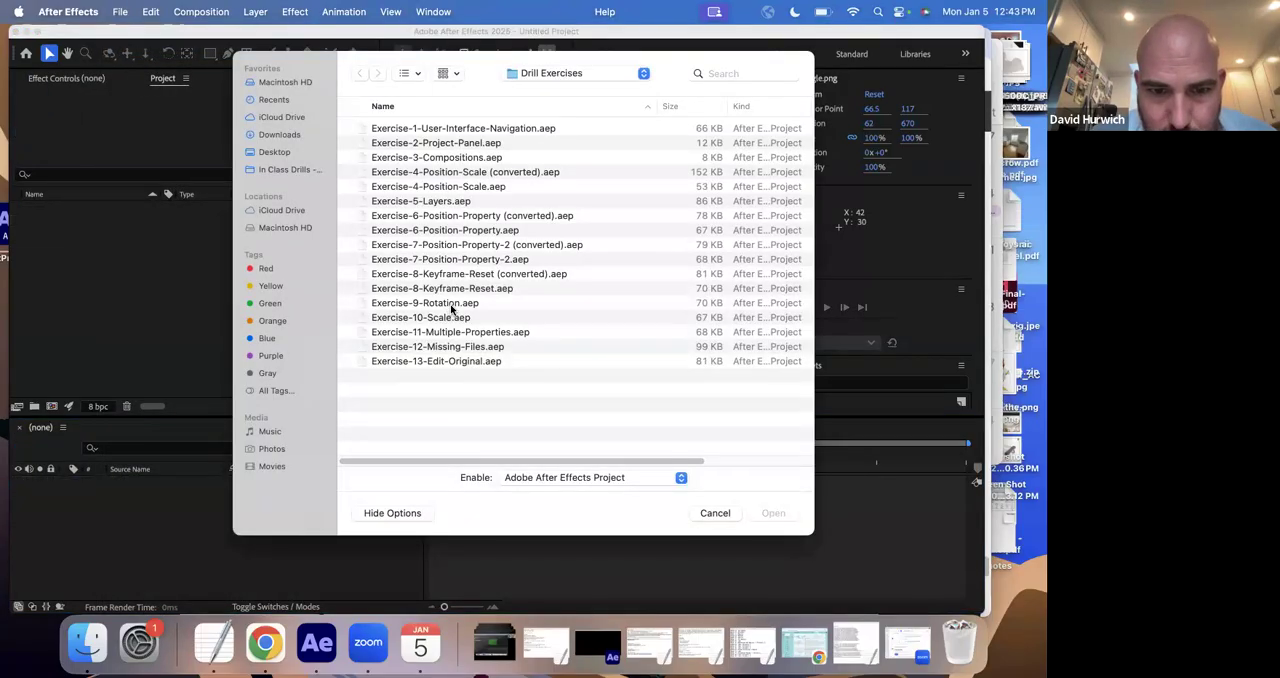
pyautogui.doubleClick(455, 305)
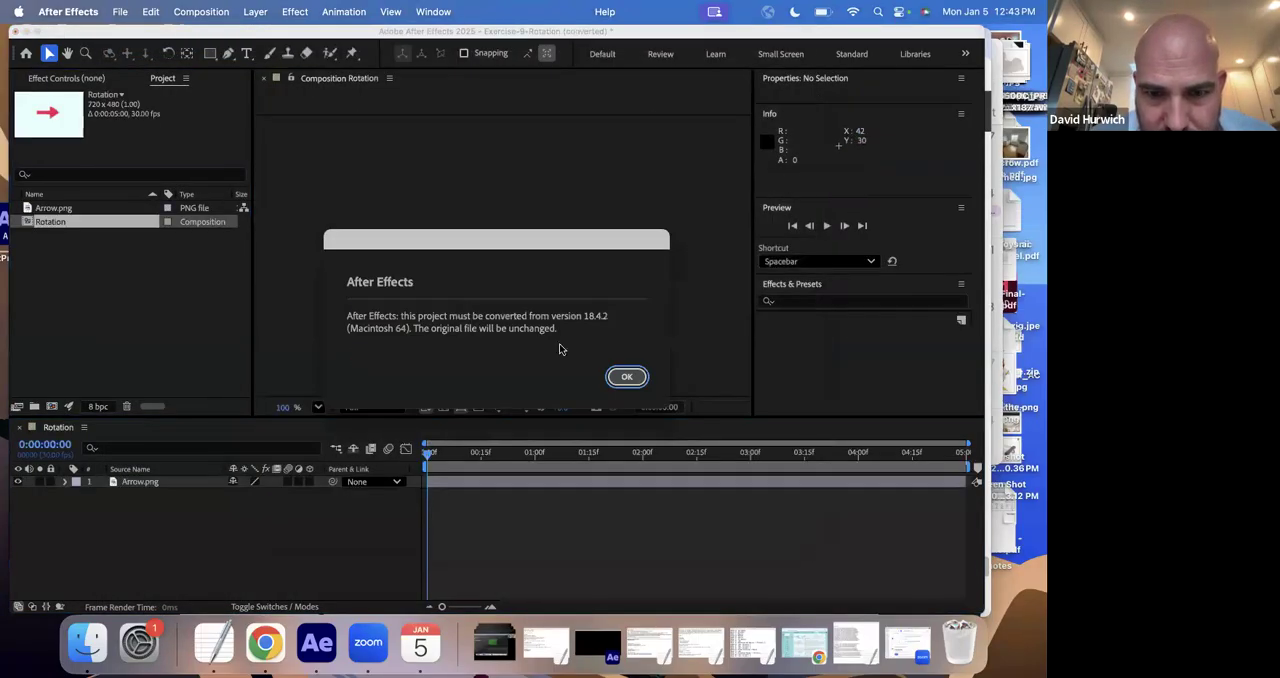
pyautogui.click(627, 377)
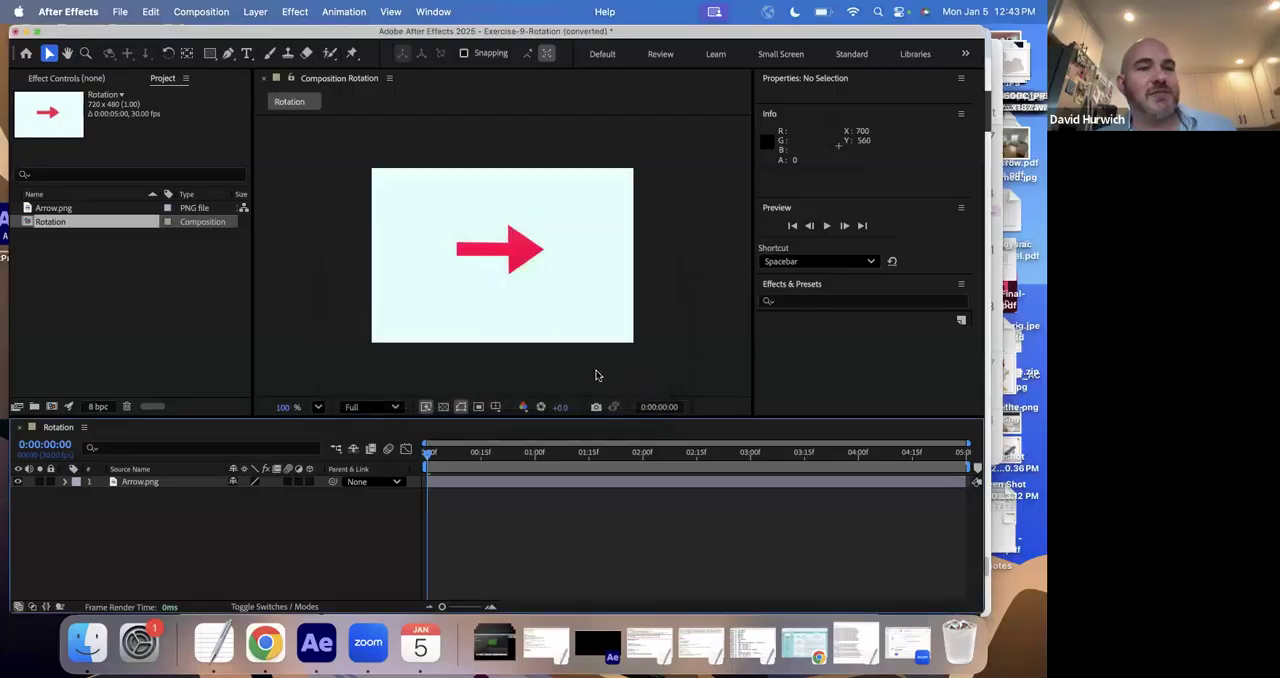
pyautogui.click(508, 256)
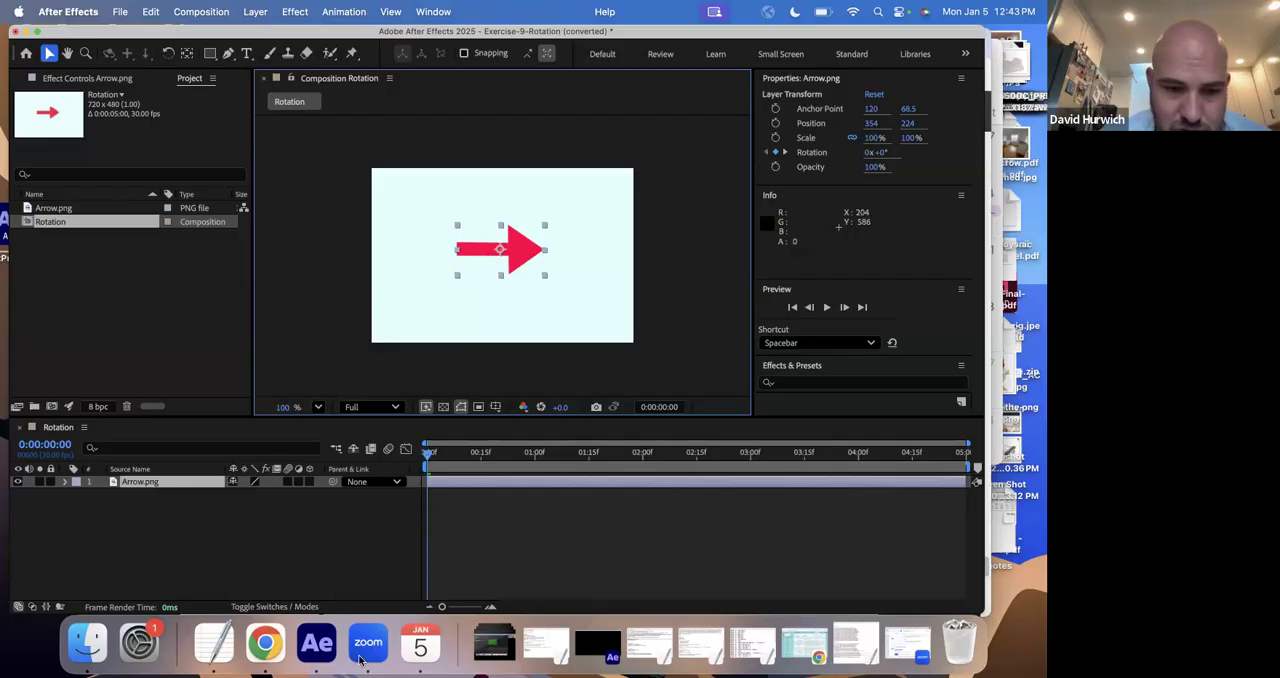
# - Switch to the TextEdit notes and add the line "Action: arrow will rotate 180°" below the balloon notes
pyautogui.click(214, 642)
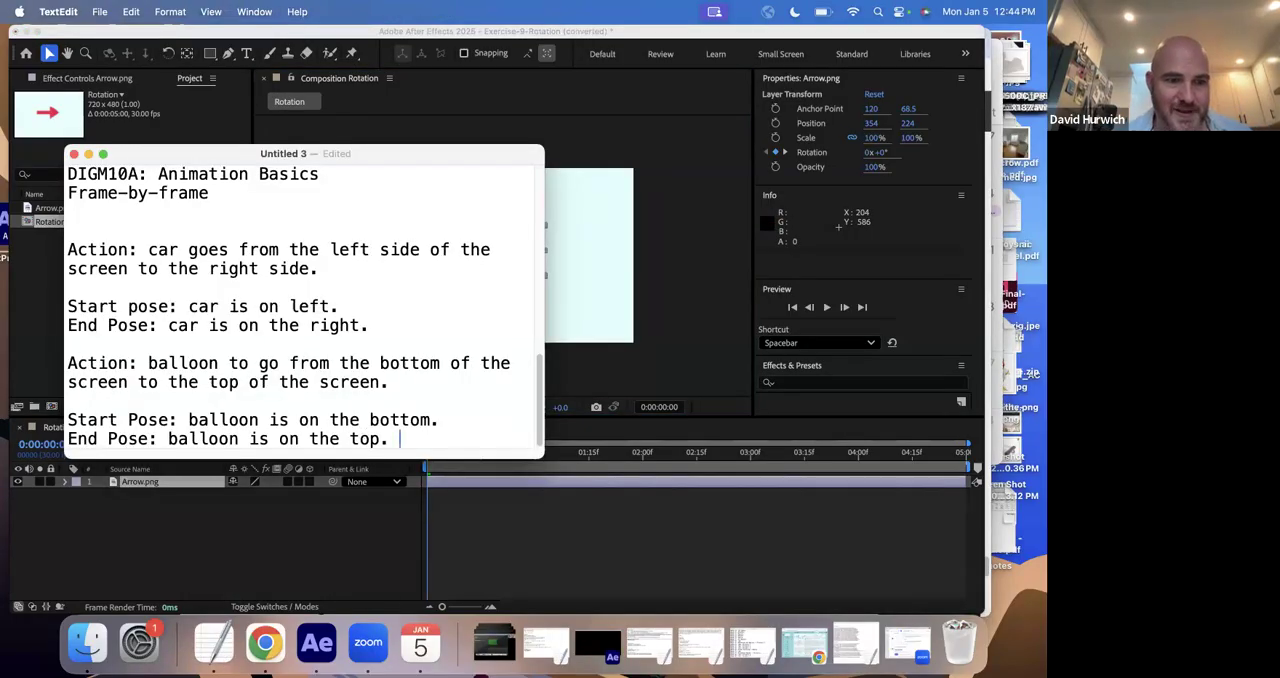
pyautogui.press('Return')
pyautogui.press('Return')
pyautogui.write('Action: ')
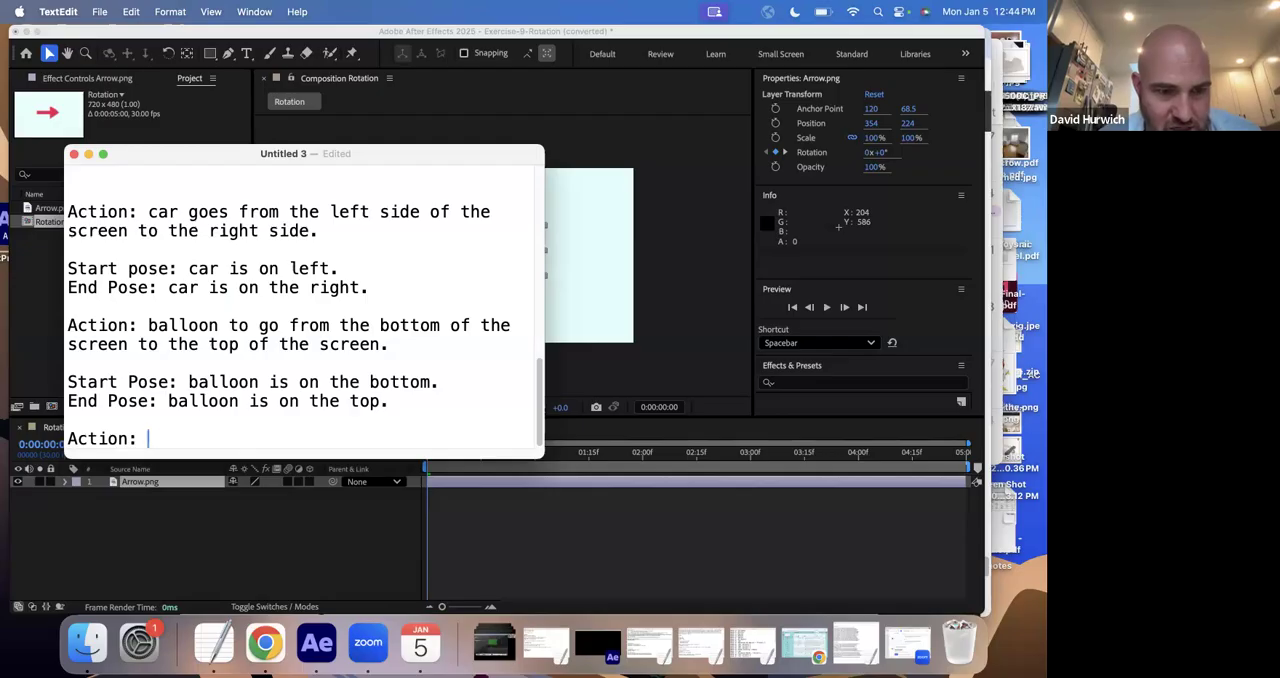
pyautogui.write('arrow will r')
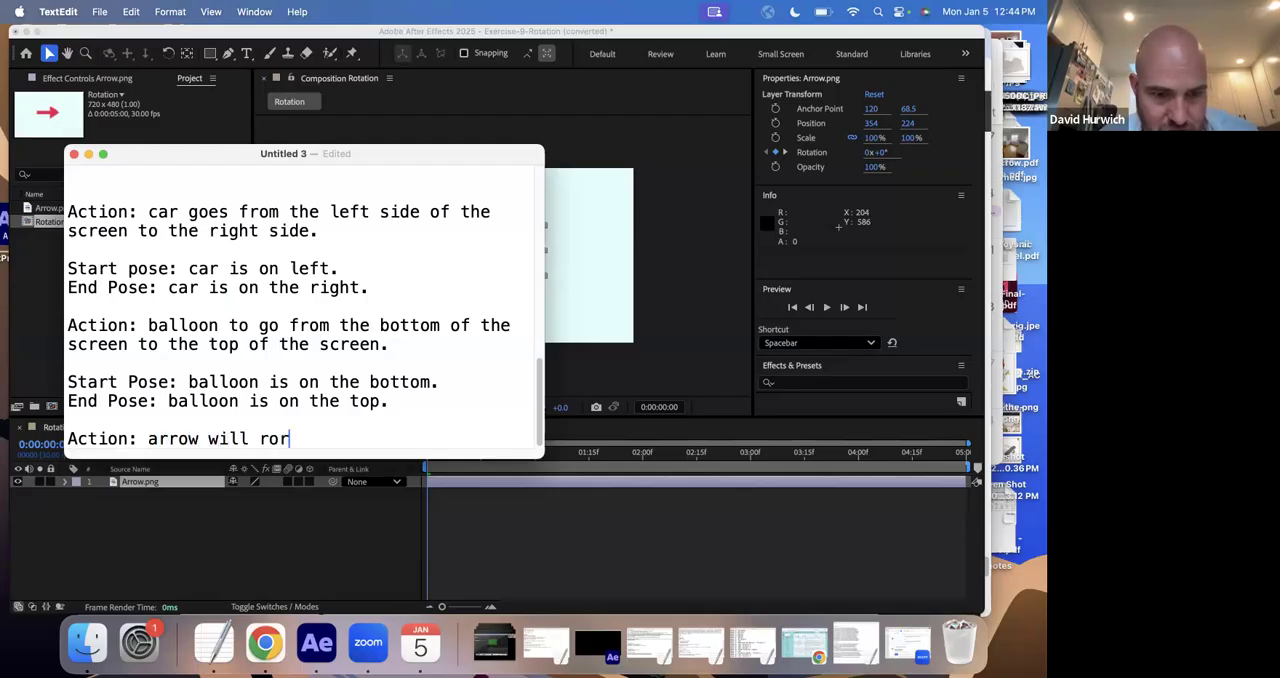
pyautogui.write('otate 180')
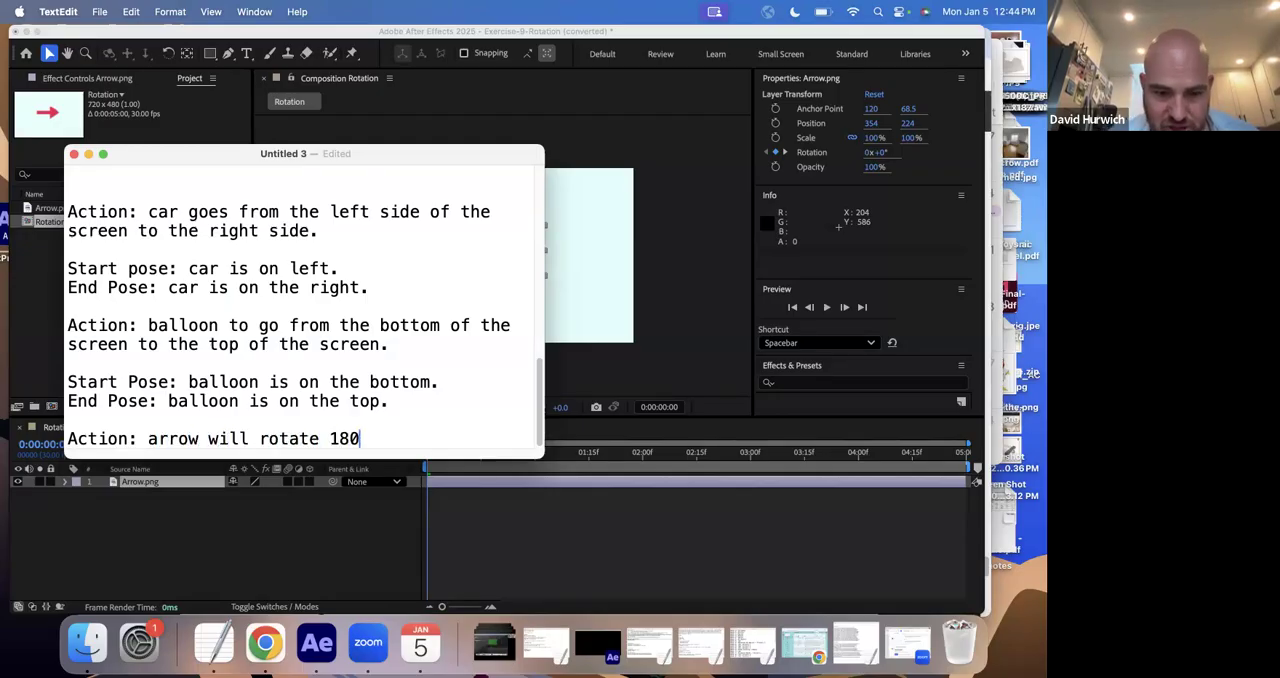
pyautogui.write('°')
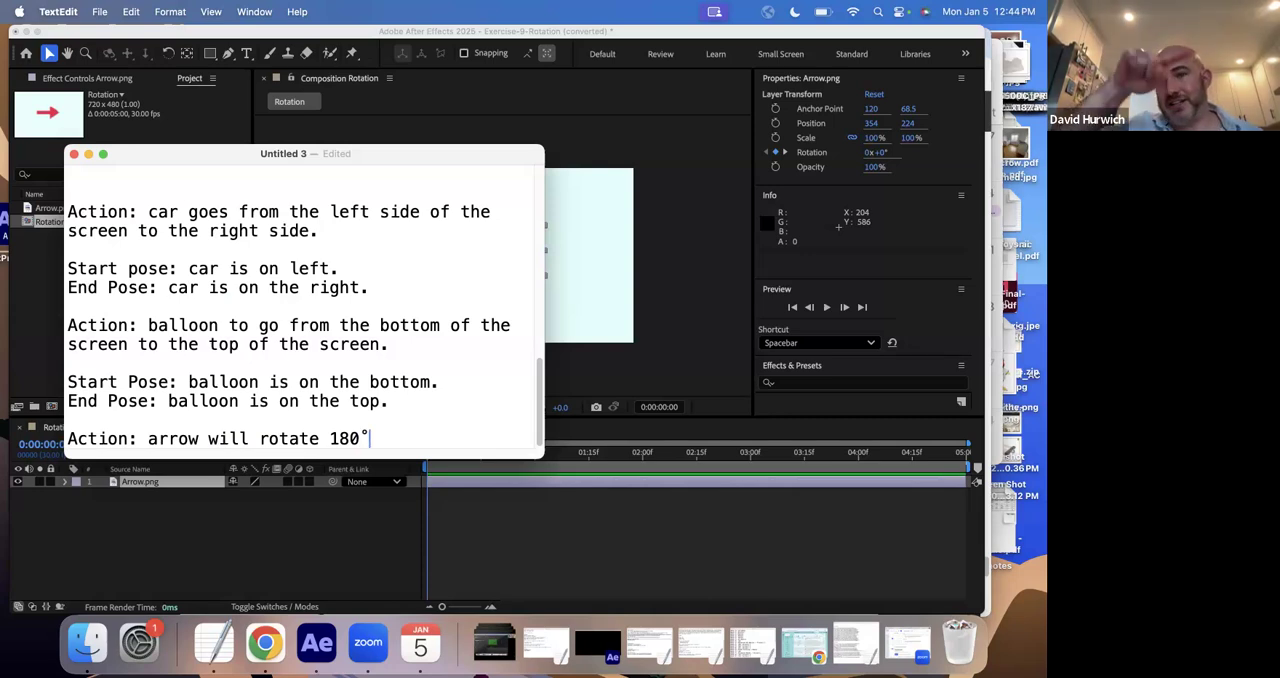
# - Add a line below the arrow's action note reading "Start pose: arrow starts at 90…"
pyautogui.press('Return')
pyautogui.press('Return')
pyautogui.write('Start pose: ')
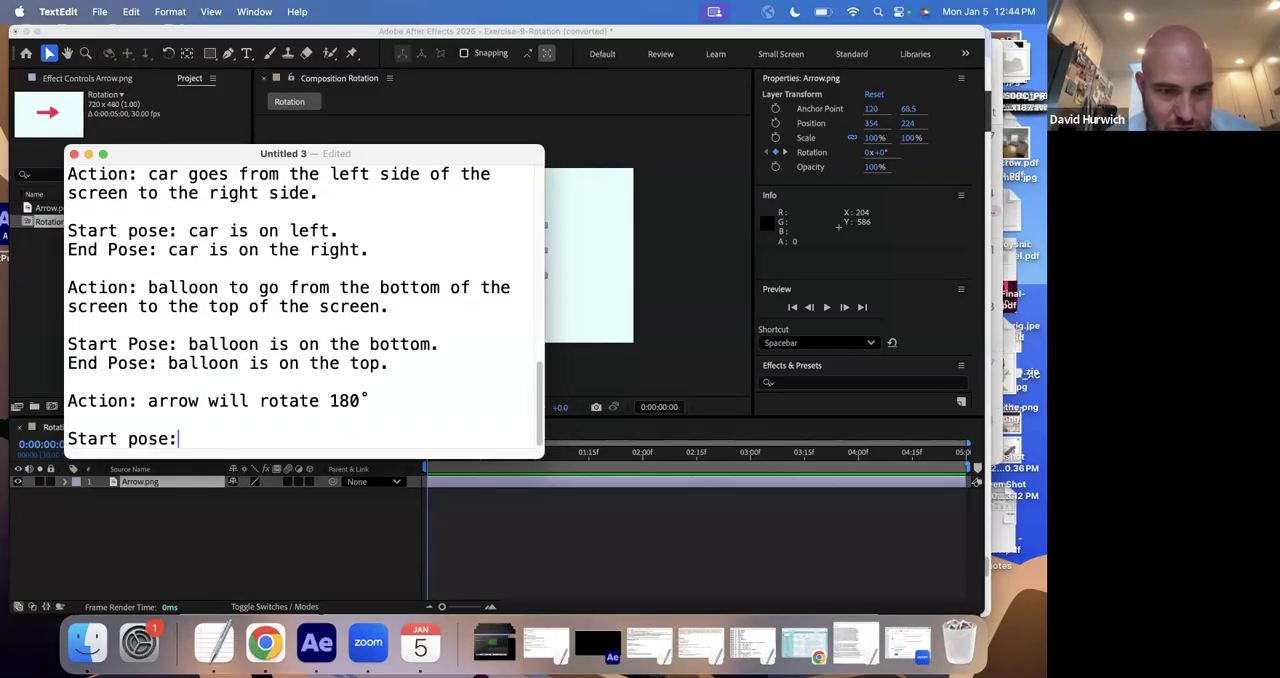
pyautogui.write('a')
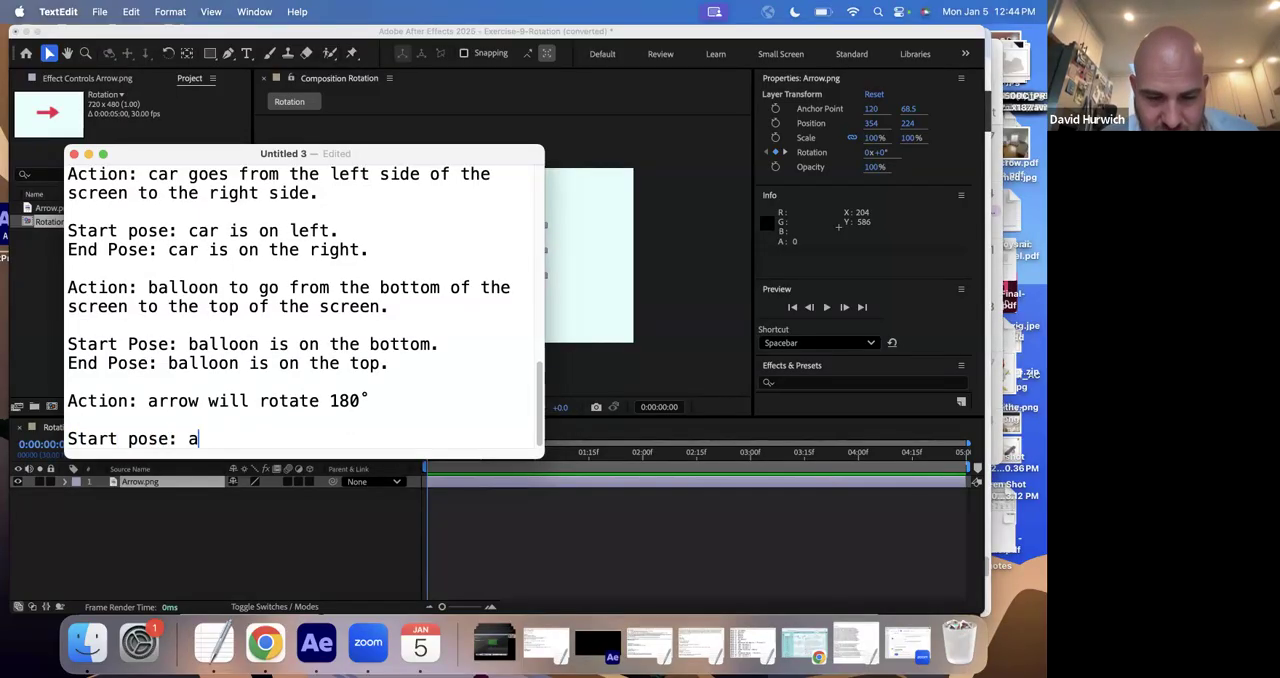
pyautogui.write('rrow start')
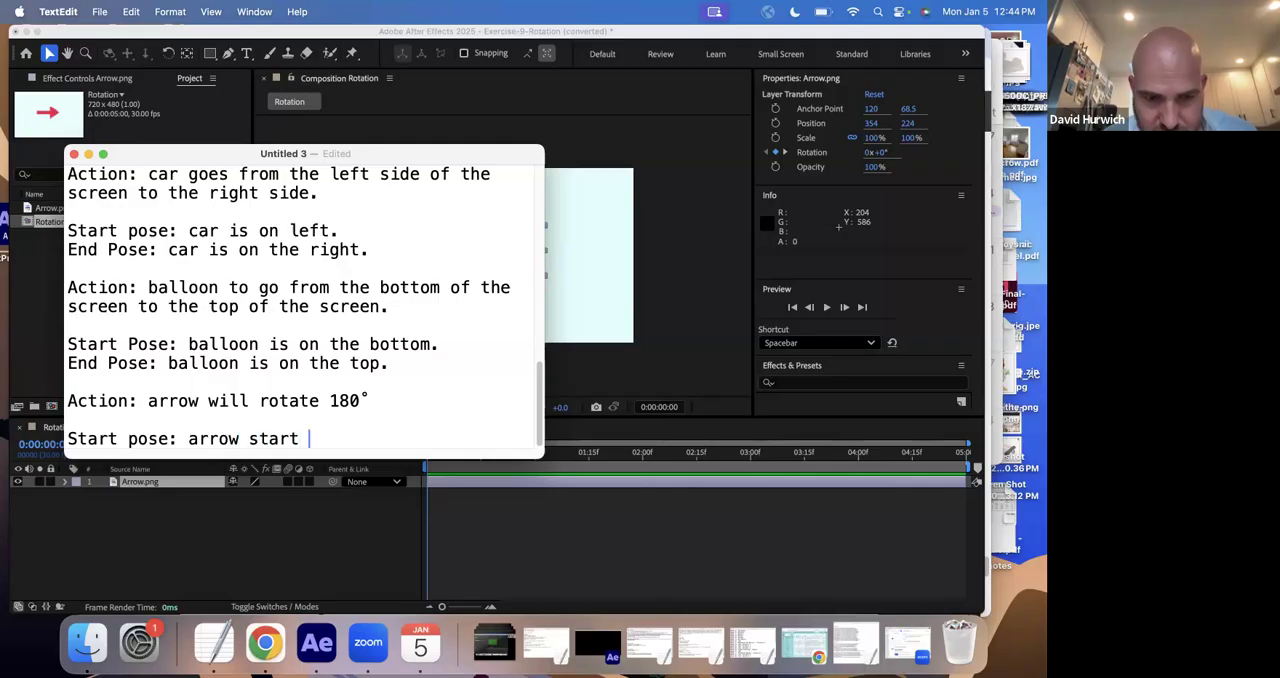
pyautogui.write('s at 90')
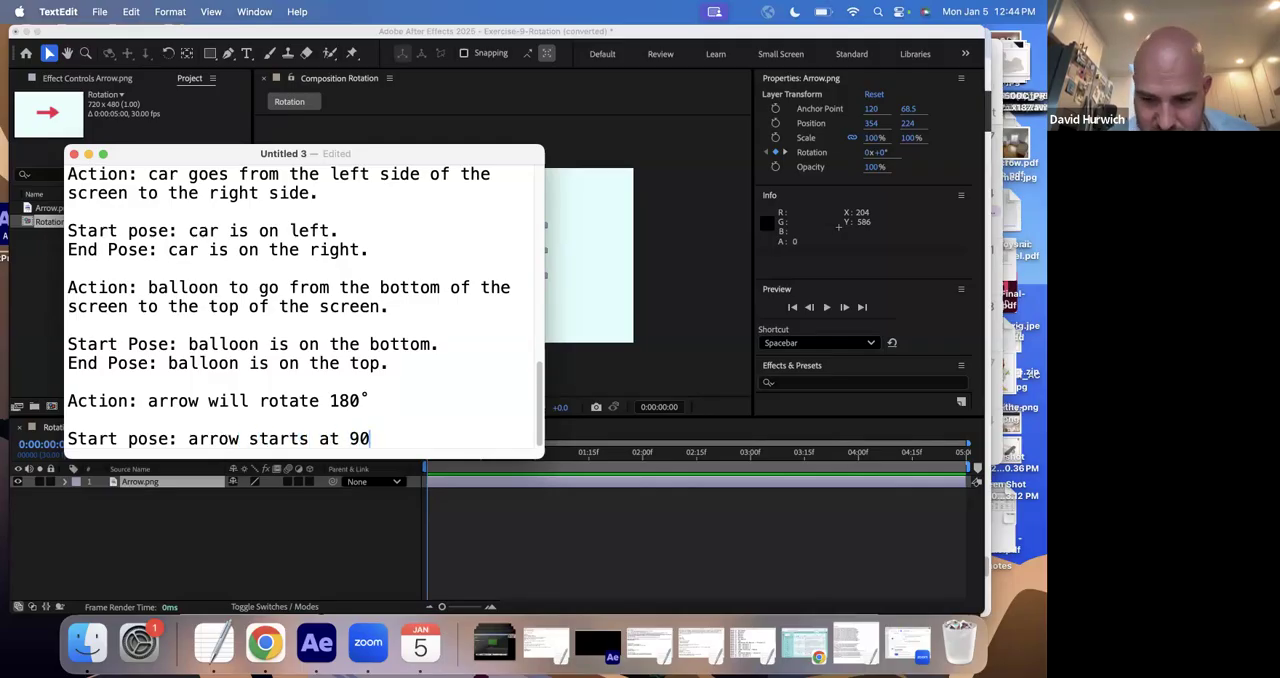
pyautogui.write('…')
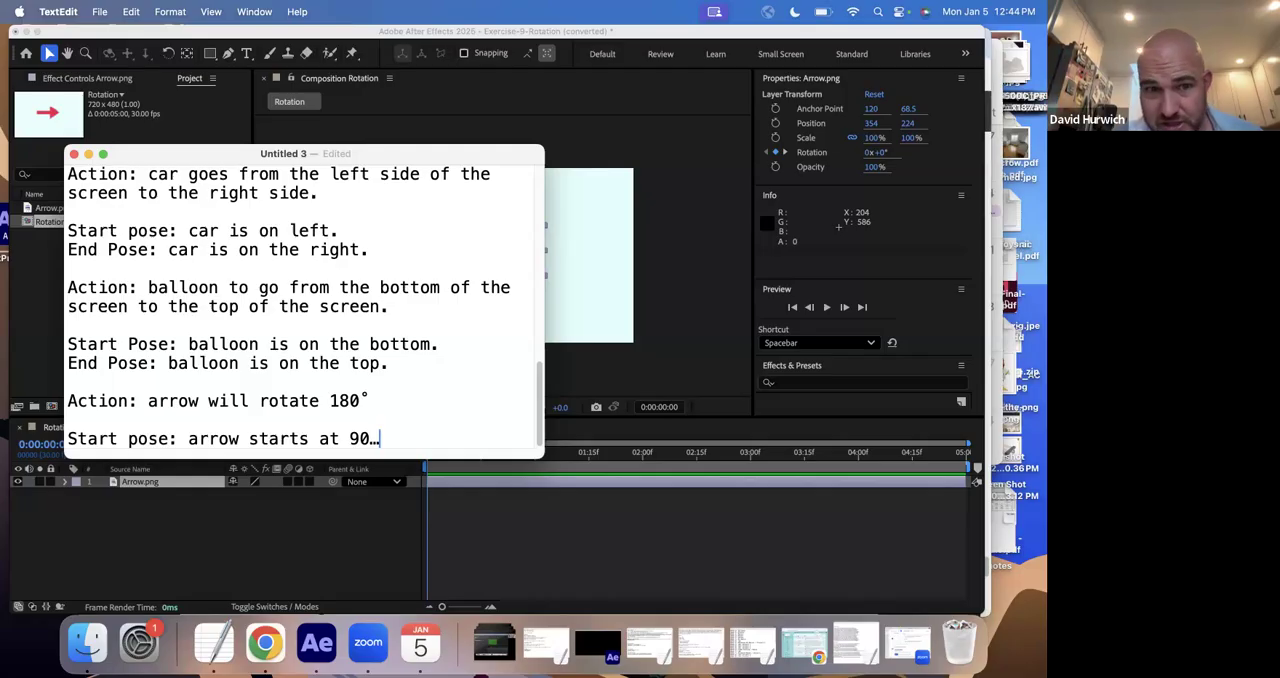
# - Check the arrow's orientation in After Effects, then correct the start pose in the TextEdit notes to 0°
pyautogui.click(576, 292)
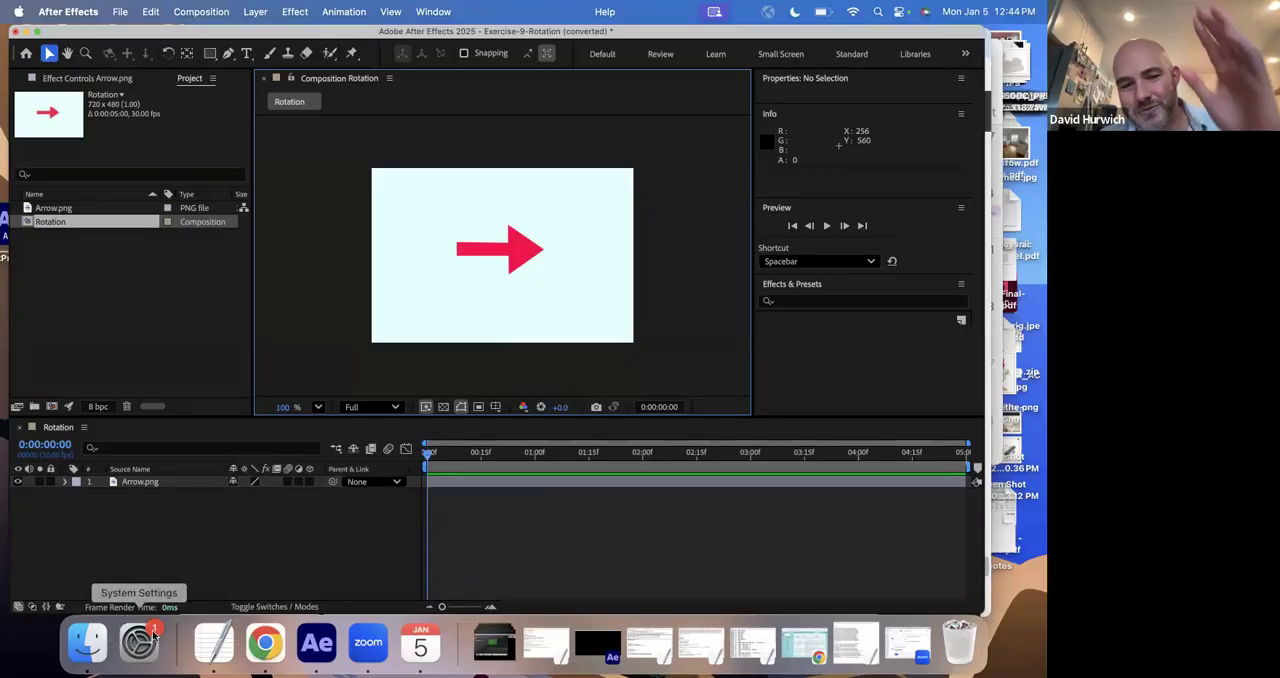
pyautogui.click(213, 634)
pyautogui.moveTo(387, 438); pyautogui.dragTo(349, 438)
pyautogui.write('0°')
# - Add the line "End pose: arrows end at 180°" beneath the arrow's start pose
pyautogui.press('Return')
pyautogui.write('End ')
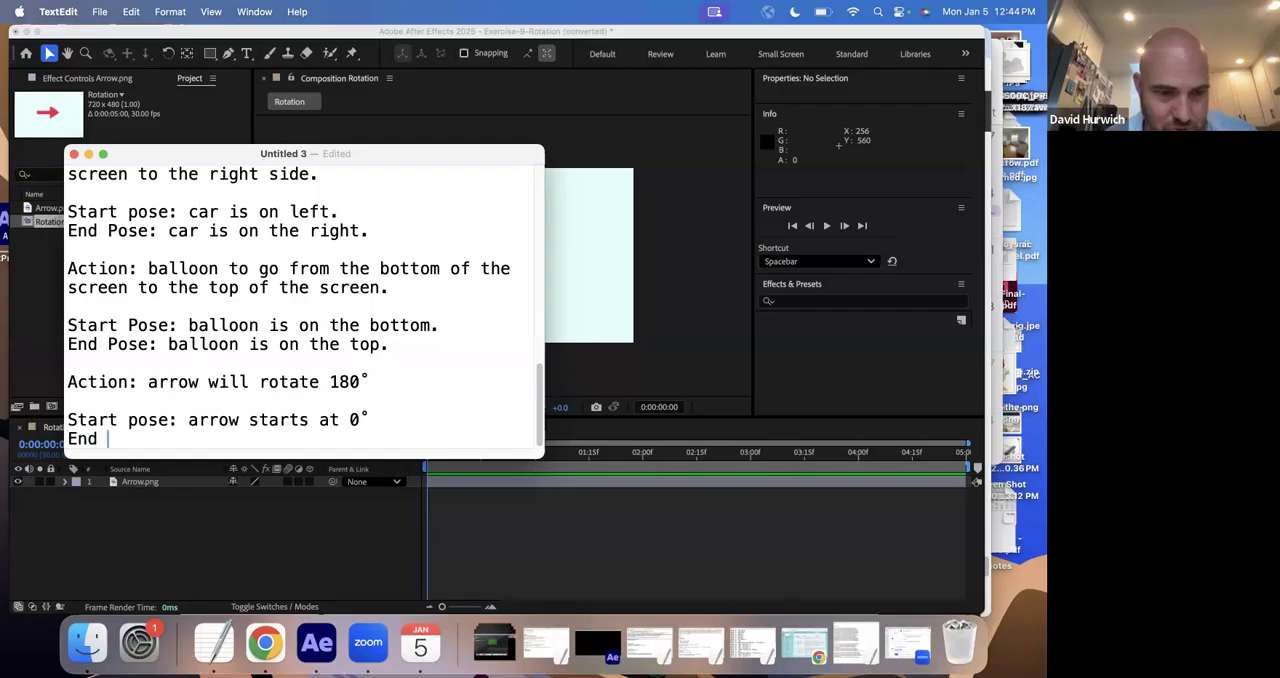
pyautogui.write('pose: arrows')
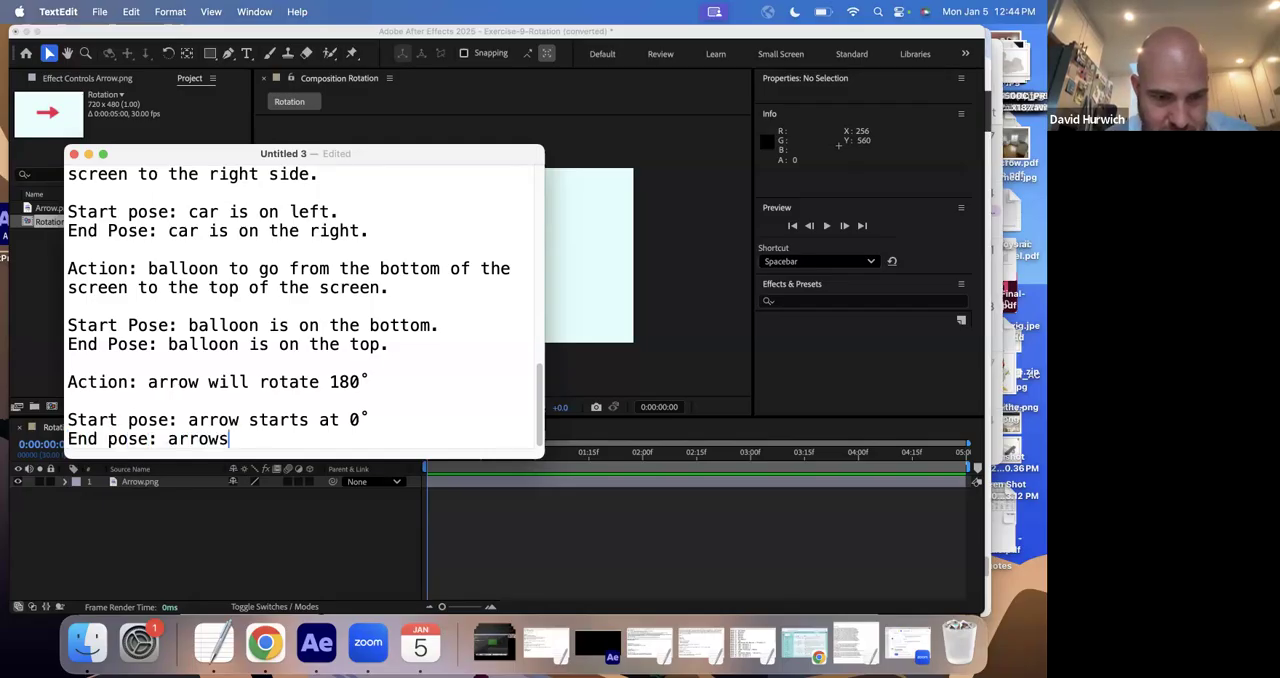
pyautogui.write(' end at 180')
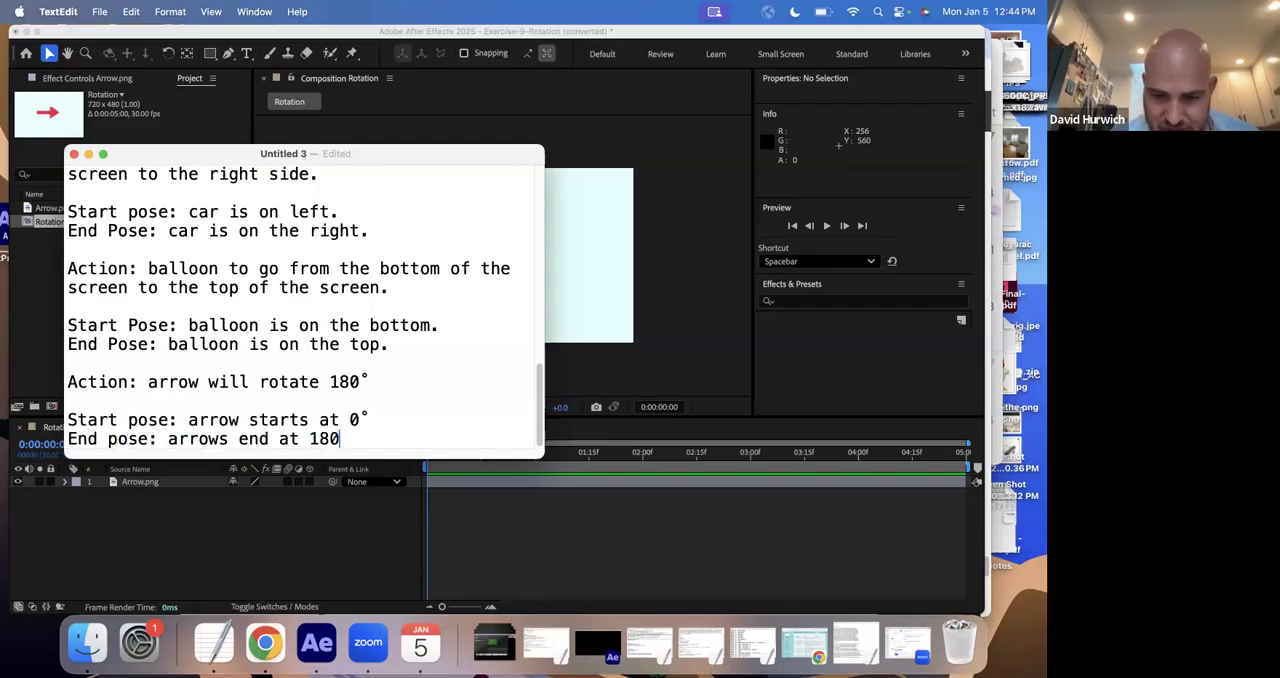
pyautogui.write('°')
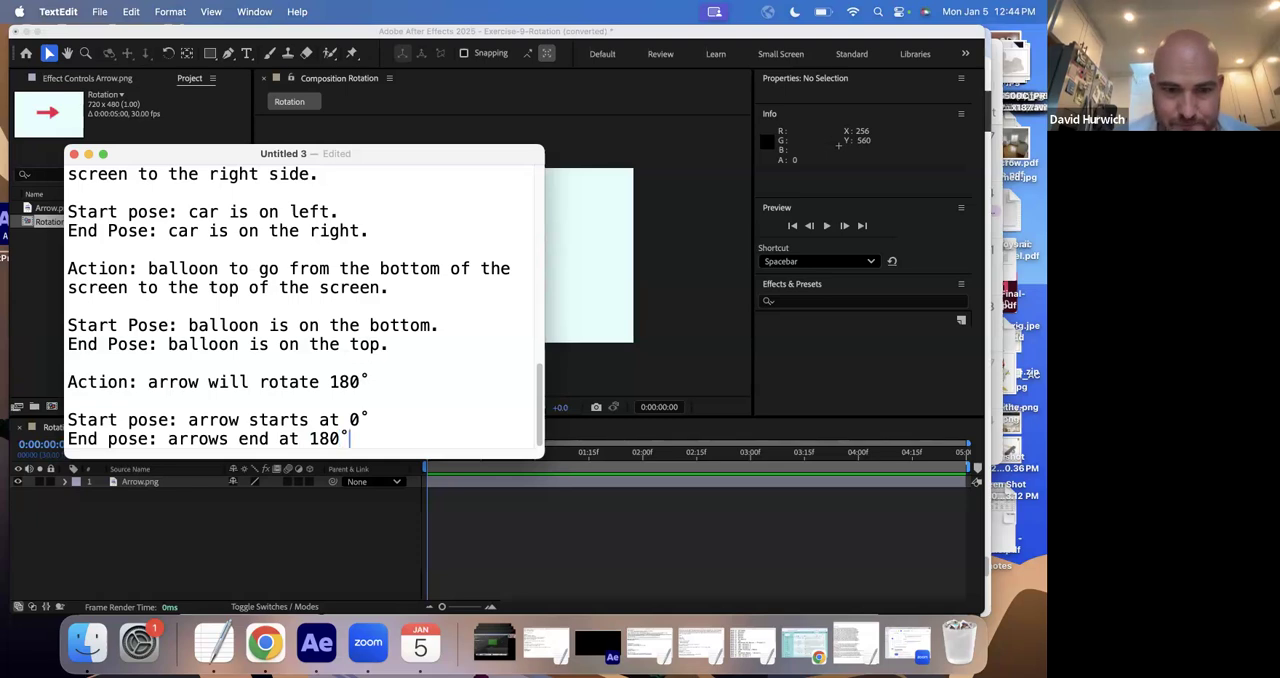
# - Return to After Effects, reveal the Rotation property of the Arrow.png layer and remove all its existing keyframes
pyautogui.click(651, 324)
pyautogui.moveTo(441, 460); pyautogui.dragTo(343, 483)
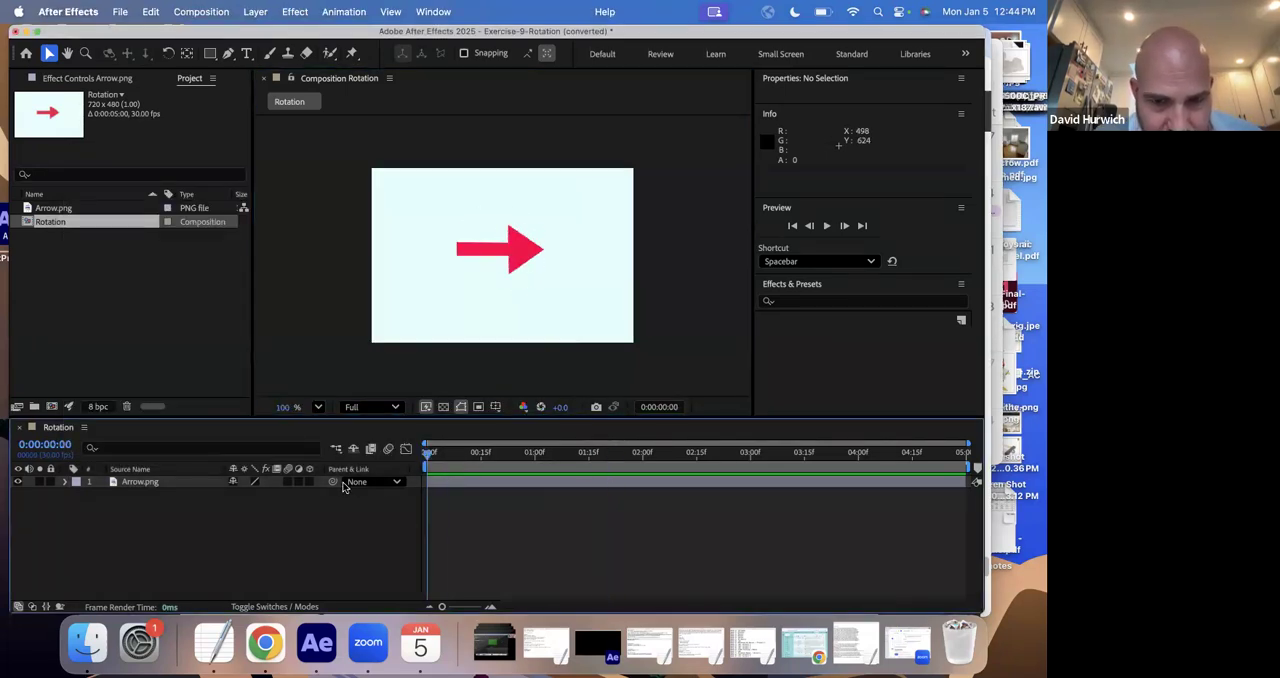
pyautogui.click(132, 484)
pyautogui.press('r')
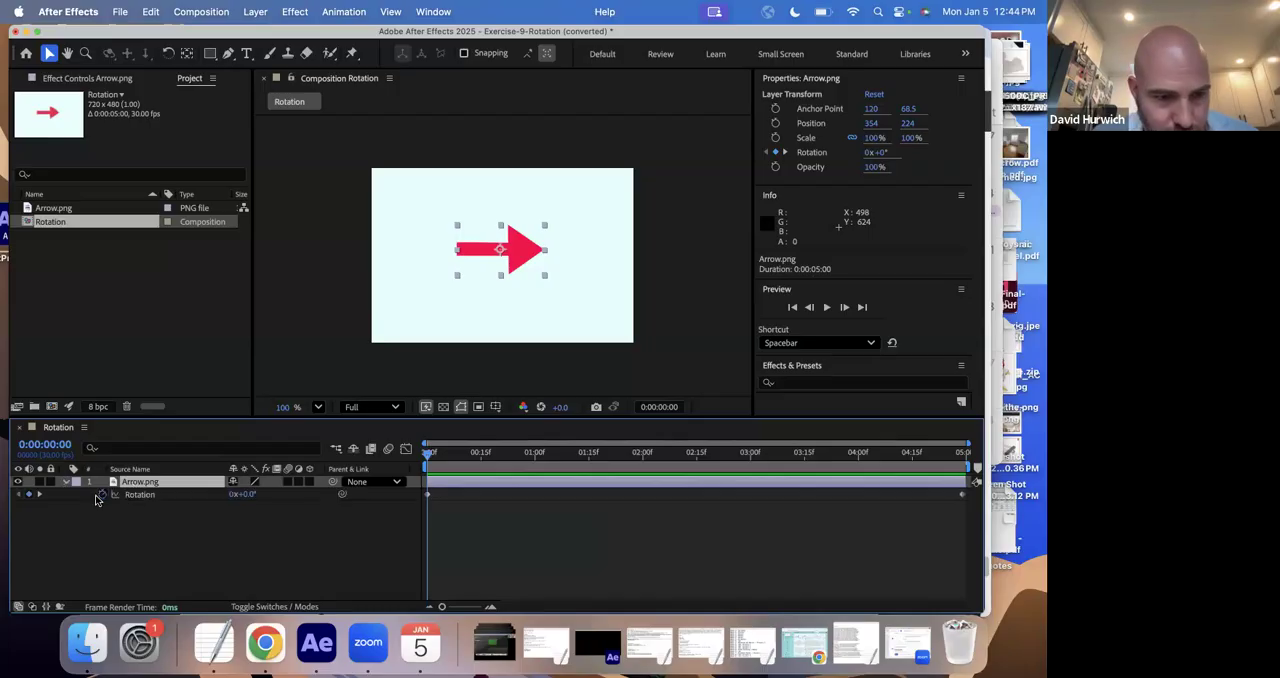
pyautogui.click(159, 518)
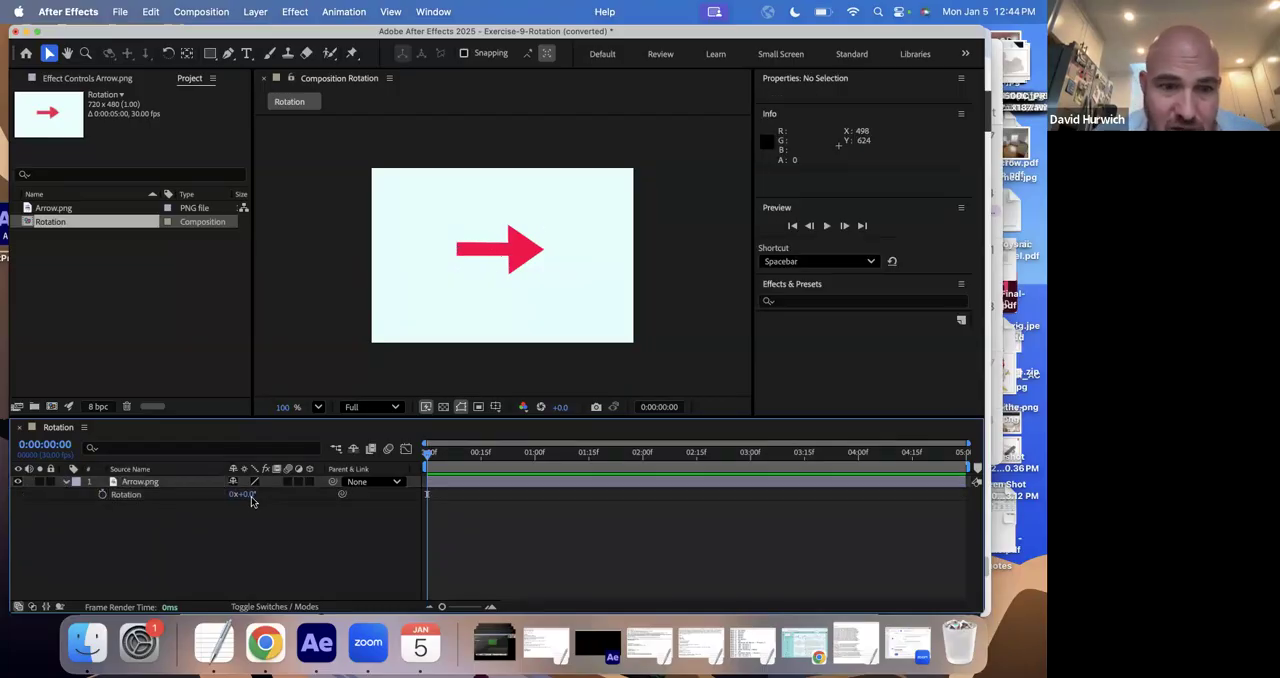
# - Set the Arrow.png layer's Rotation to 0° and turn on Rotation keyframing at 0:00:00:00
pyautogui.click(153, 483)
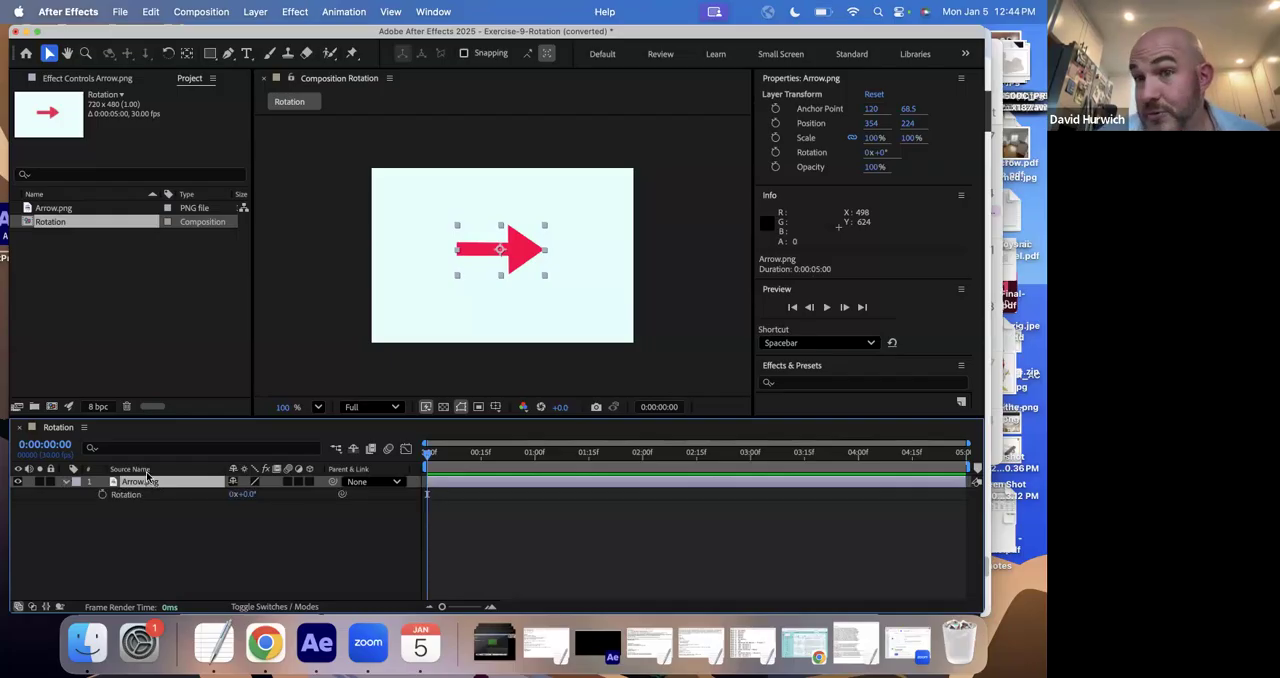
pyautogui.moveTo(247, 501); pyautogui.dragTo(256, 499)
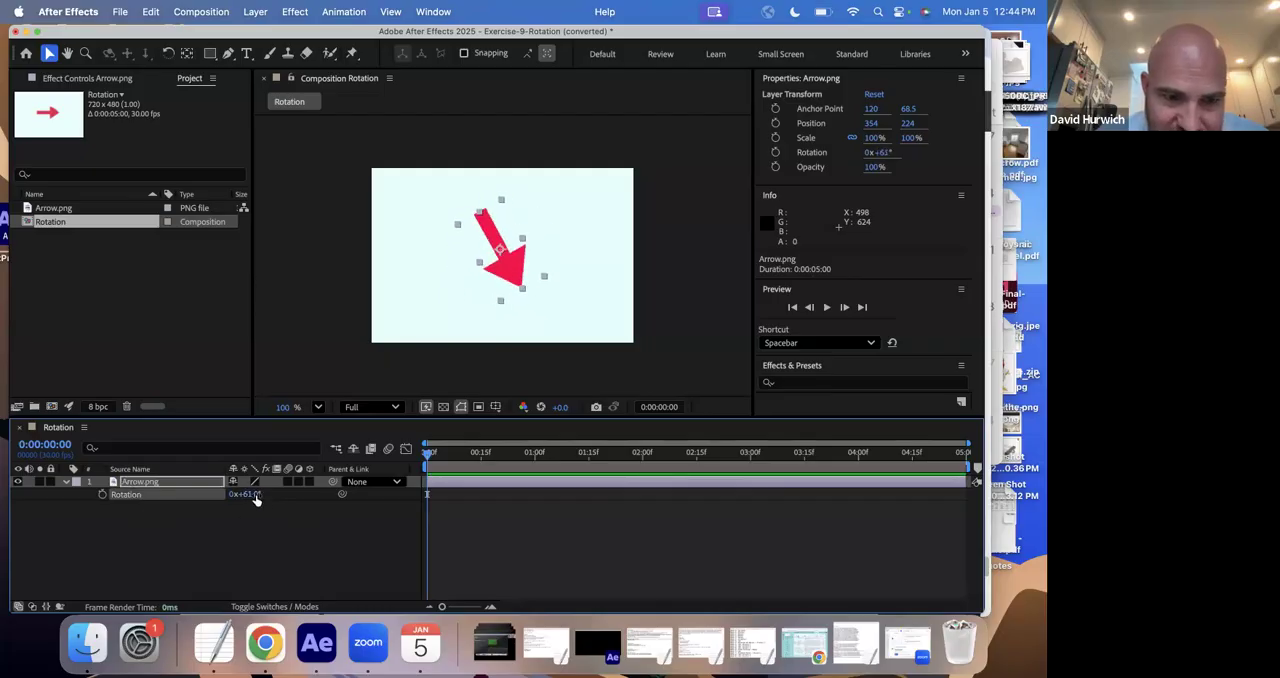
pyautogui.click(256, 497)
pyautogui.write('0')
pyautogui.press('Return')
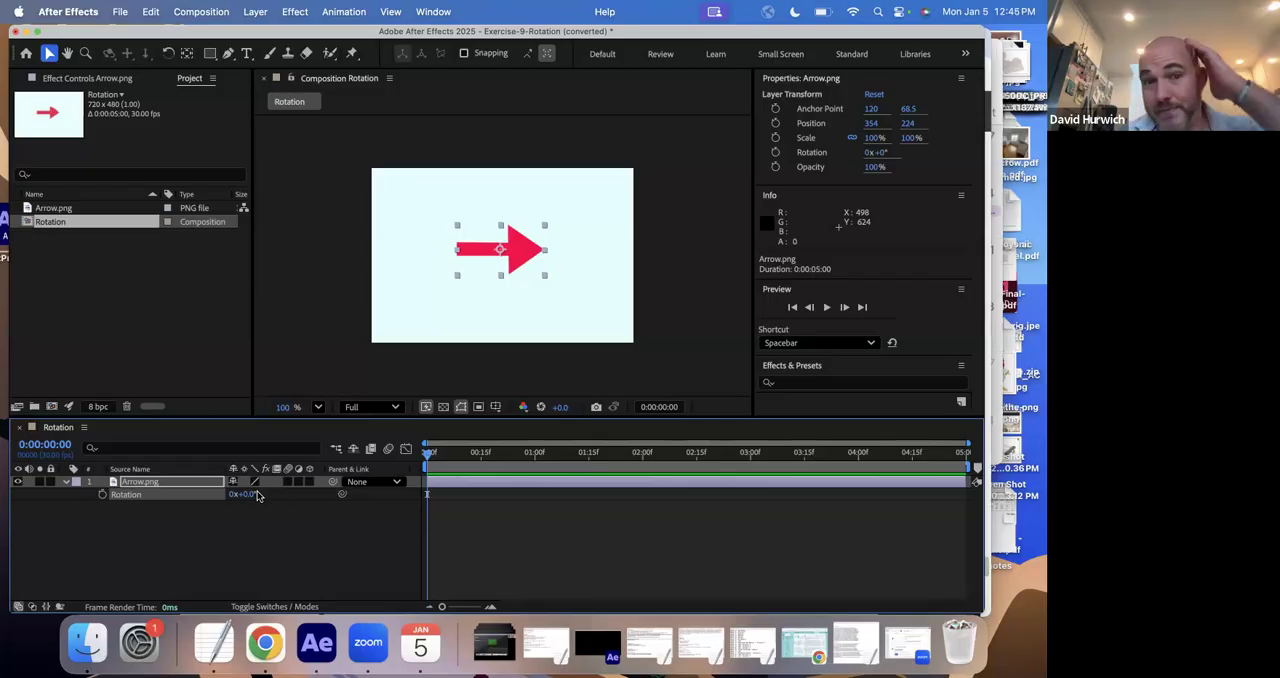
pyautogui.click(102, 495)
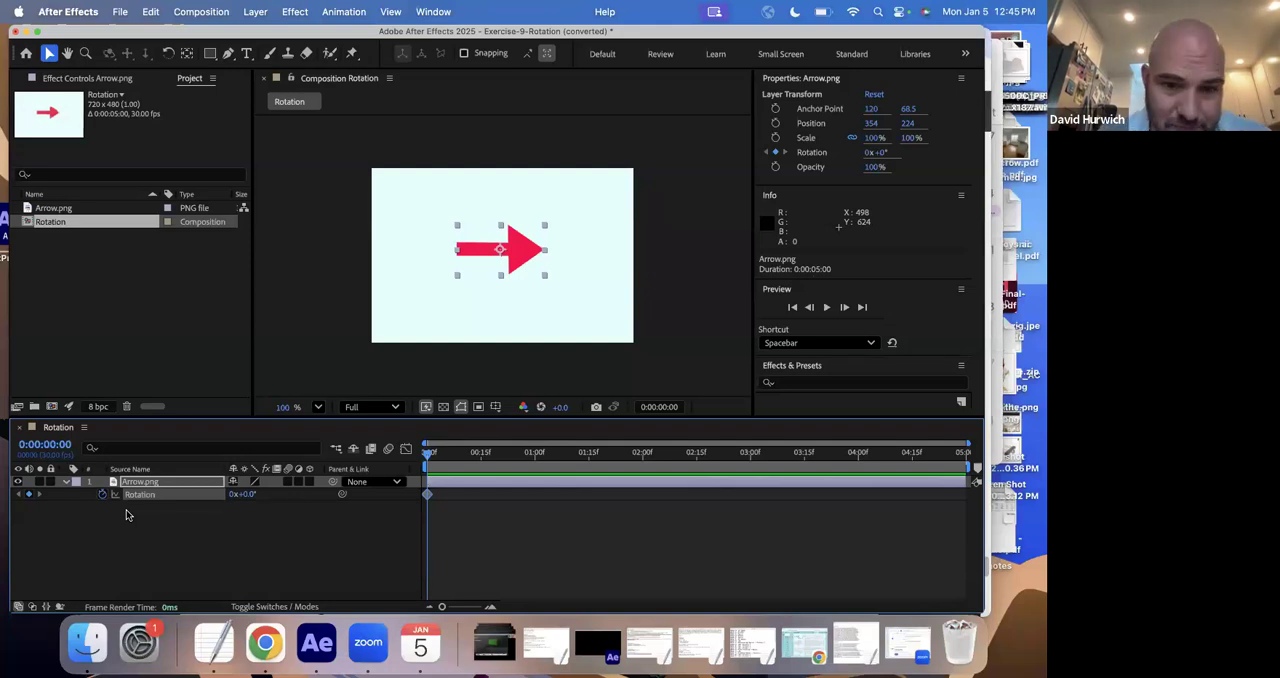
# - Add a Rotation keyframe of 180° to the arrow at 0:00:02:00
pyautogui.click(644, 460)
pyautogui.moveTo(644, 457); pyautogui.dragTo(641, 457)
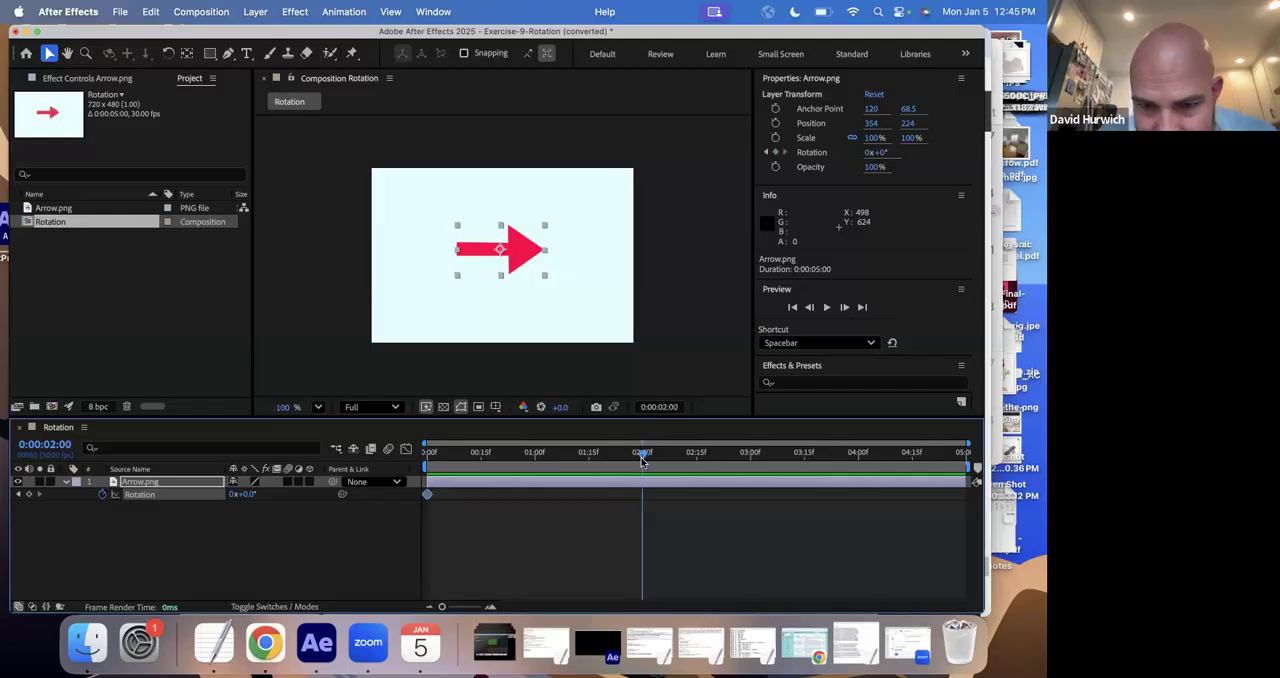
pyautogui.click(246, 496)
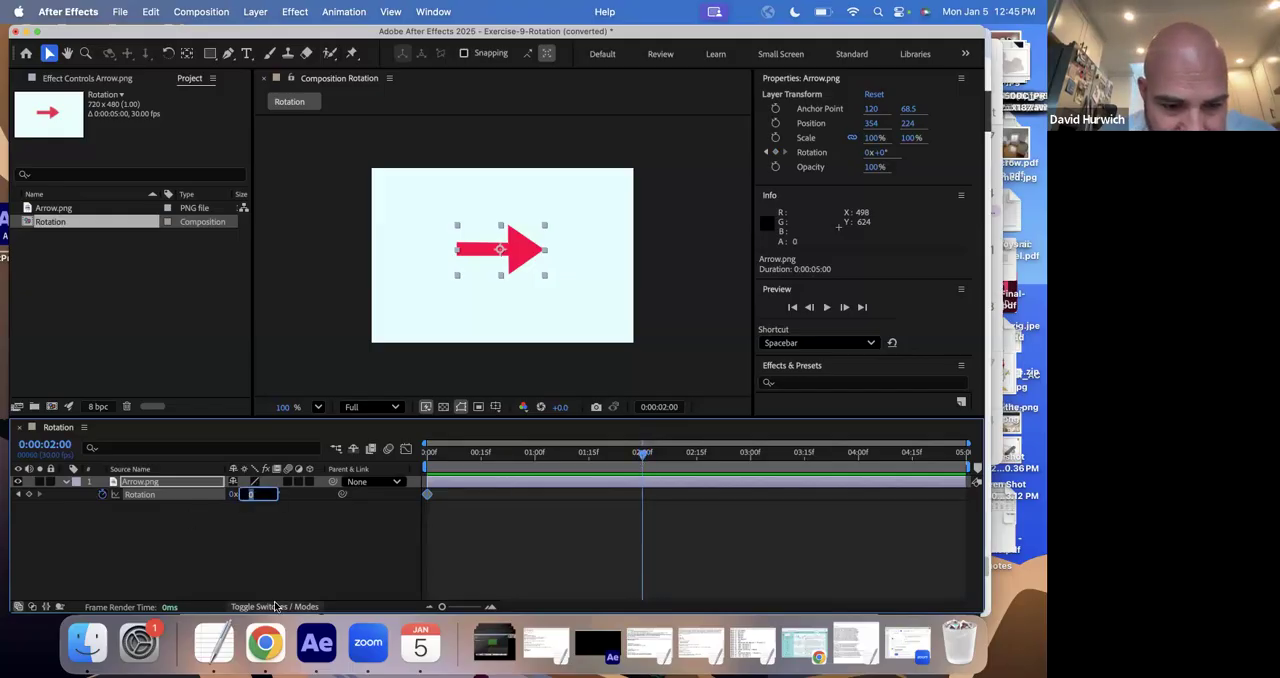
pyautogui.write('180')
pyautogui.press('Return')
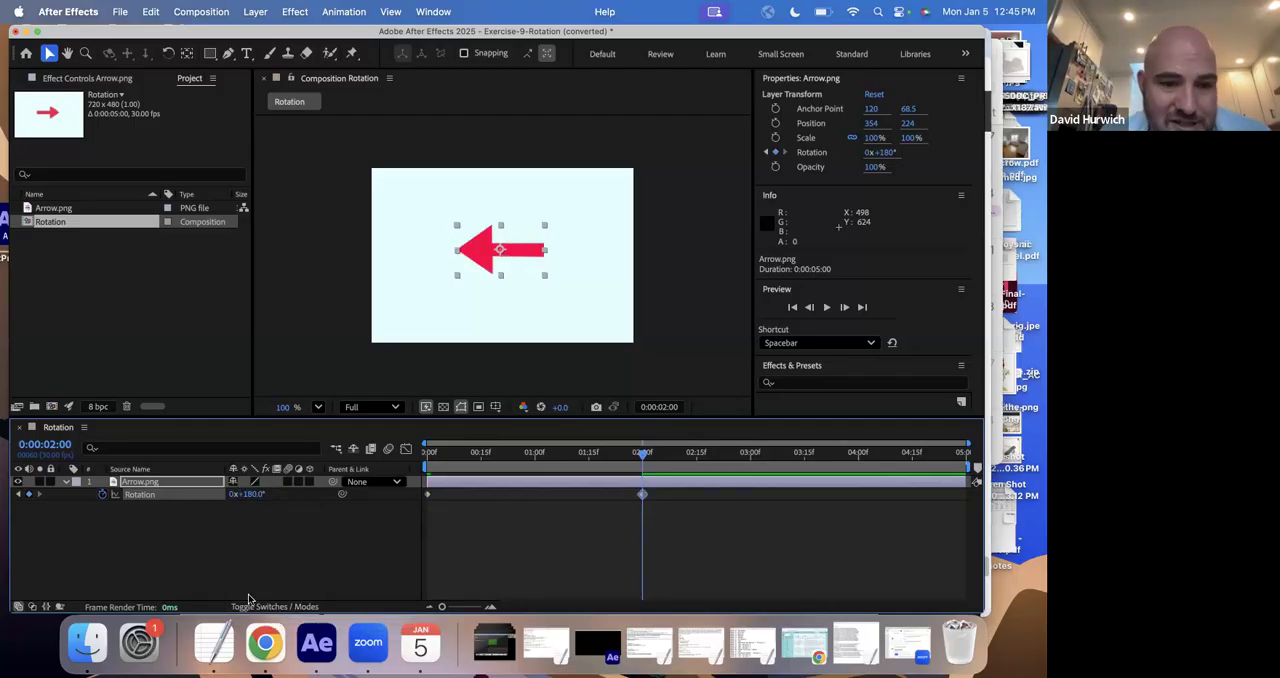
# - Compare the arrow's poses at 0:00:00:00 and 0:00:02:00, and sketch a temporary curved 180° annotation around it
pyautogui.click(430, 467)
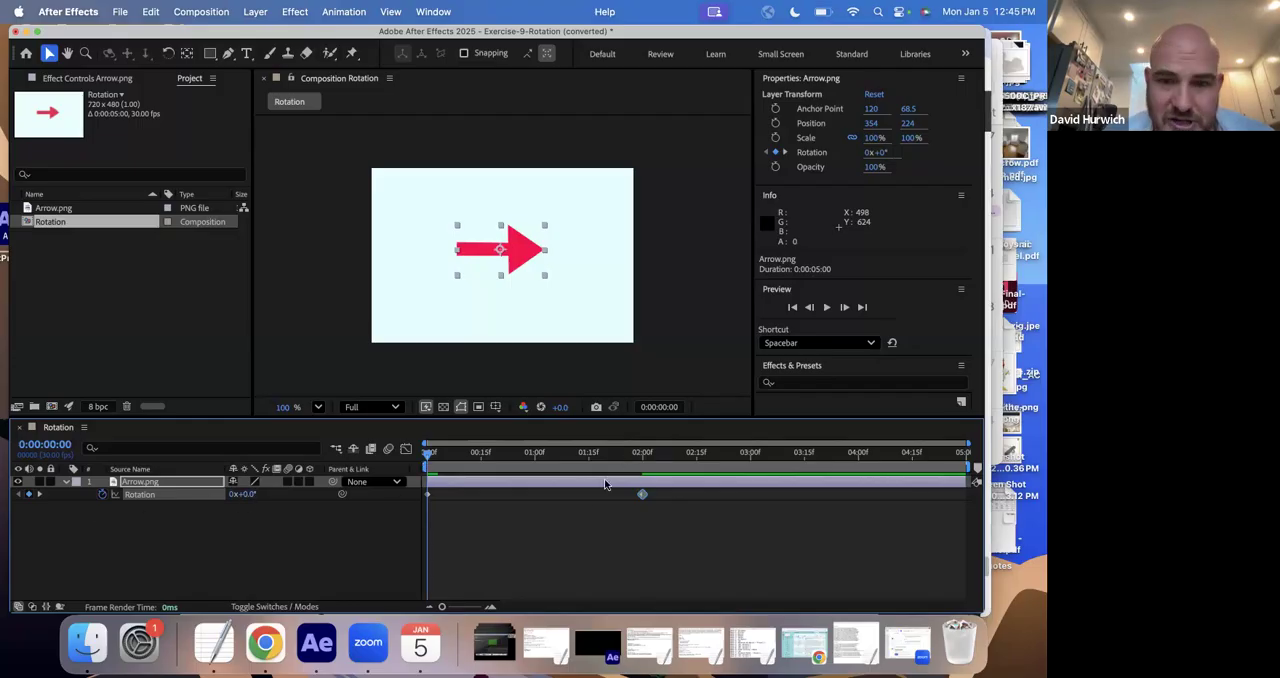
pyautogui.click(642, 460)
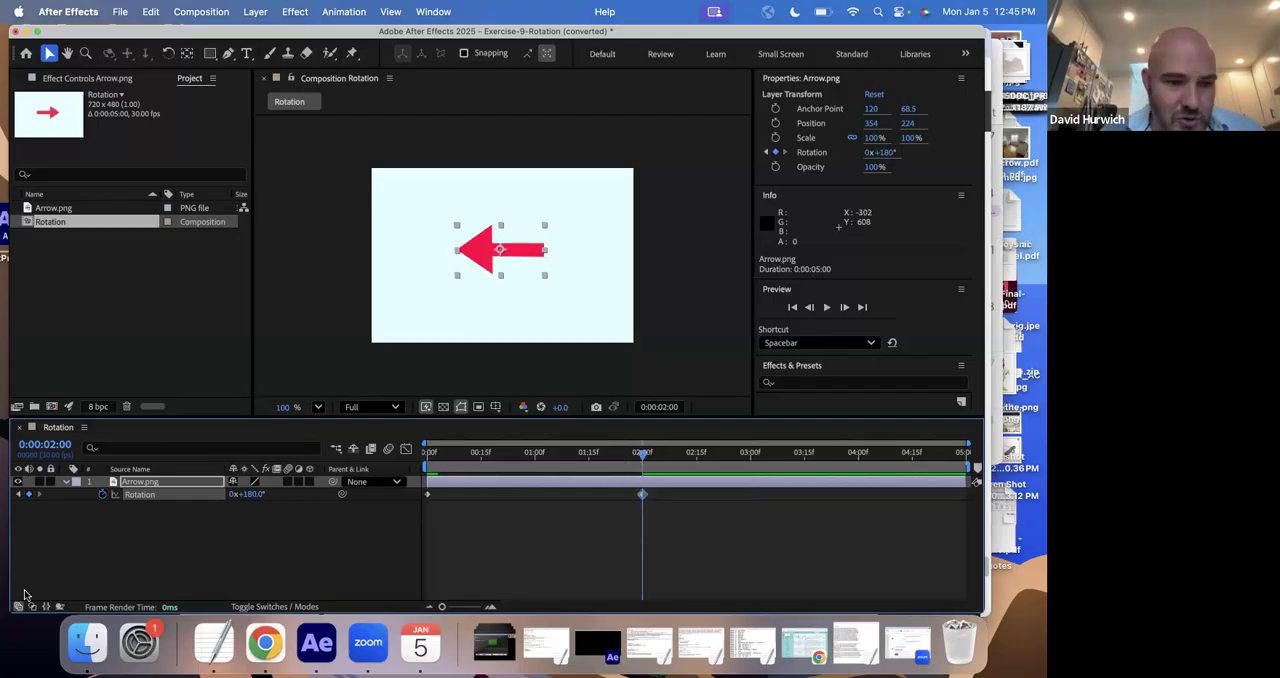
pyautogui.moveTo(579, 226)
pyautogui.mouseDown()
pyautogui.moveTo(586, 258)
pyautogui.moveTo(573, 307)
pyautogui.moveTo(513, 336)
pyautogui.moveTo(442, 310)
pyautogui.moveTo(437, 265)
pyautogui.mouseUp()
pyautogui.moveTo(487, 305); pyautogui.dragTo(509, 313)
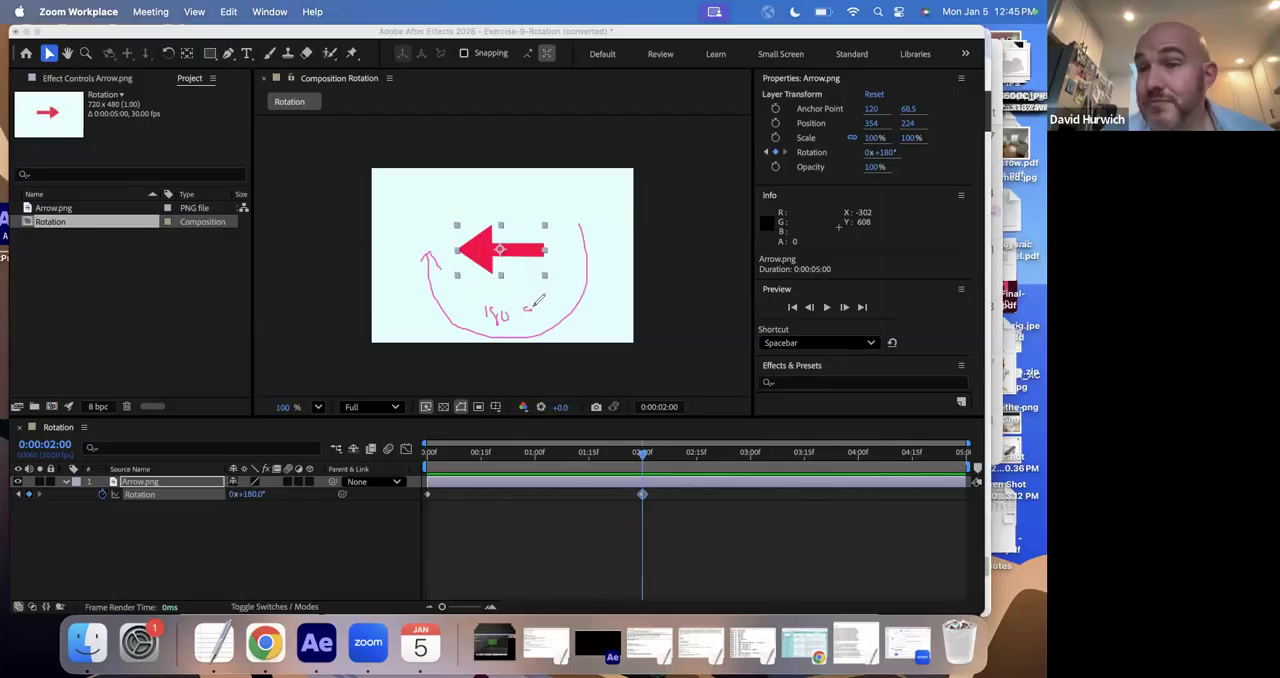
pyautogui.click(31, 549)
pyautogui.click(343, 459)
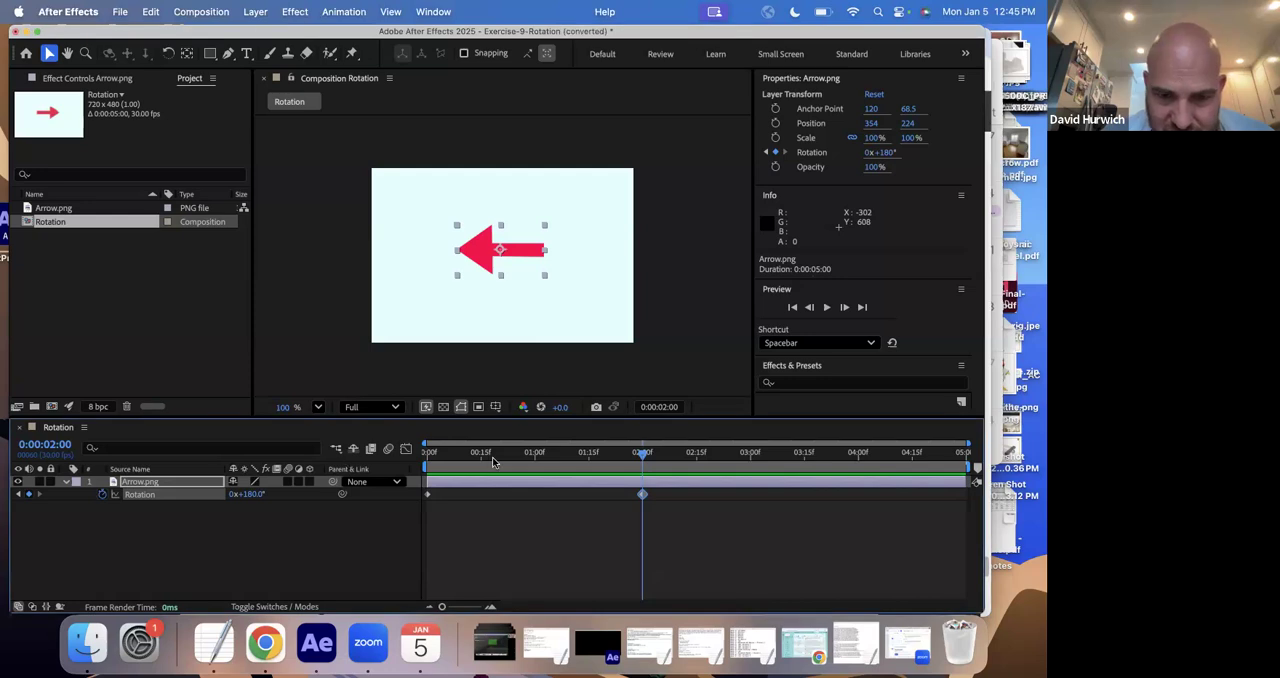
# - Preview the arrow's rotation animation from the start of the composition
pyautogui.press('Home')
pyautogui.press('space')
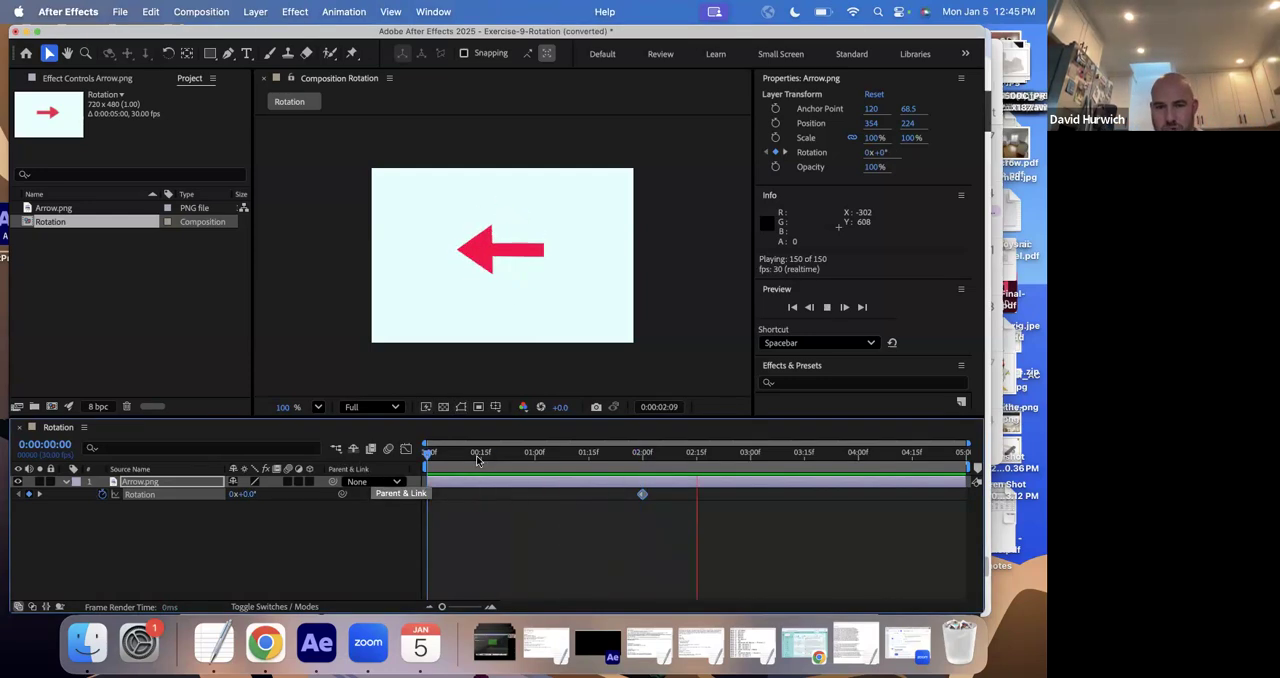
pyautogui.press('space')
# - Examine the arrow's Rotation curve in the Graph Editor, scrubbing between the start and 0:00:02:00
pyautogui.click(405, 448)
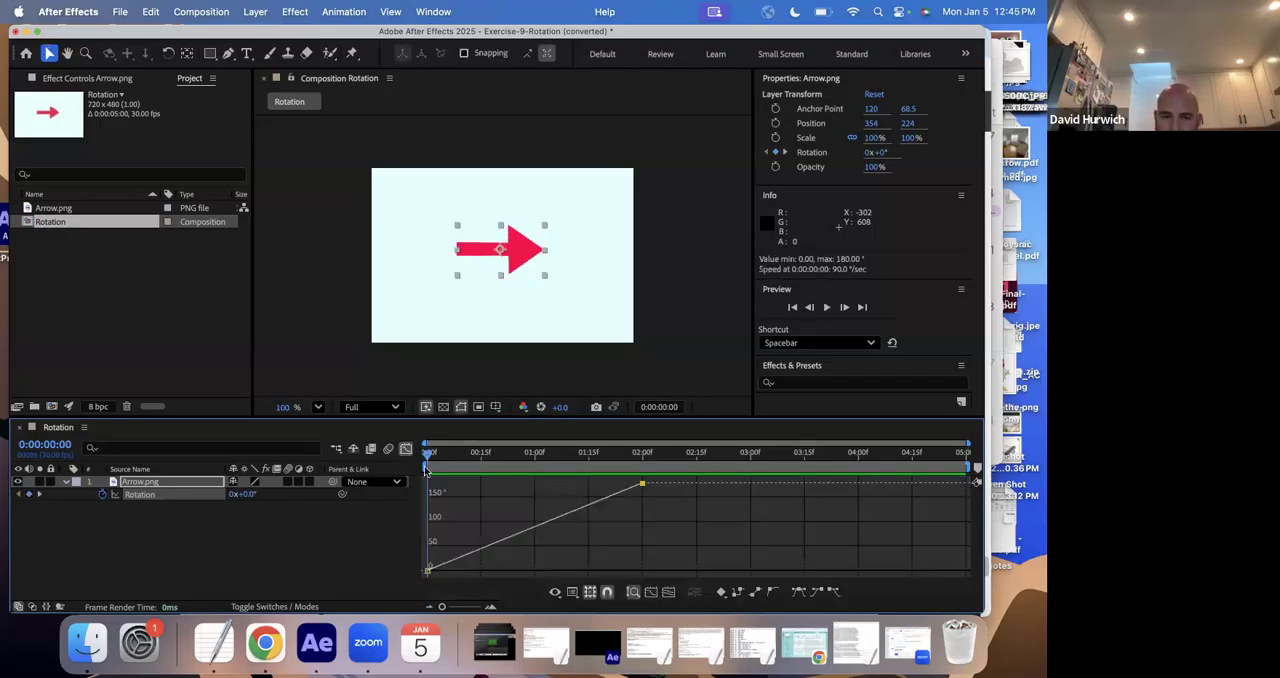
pyautogui.click(443, 467)
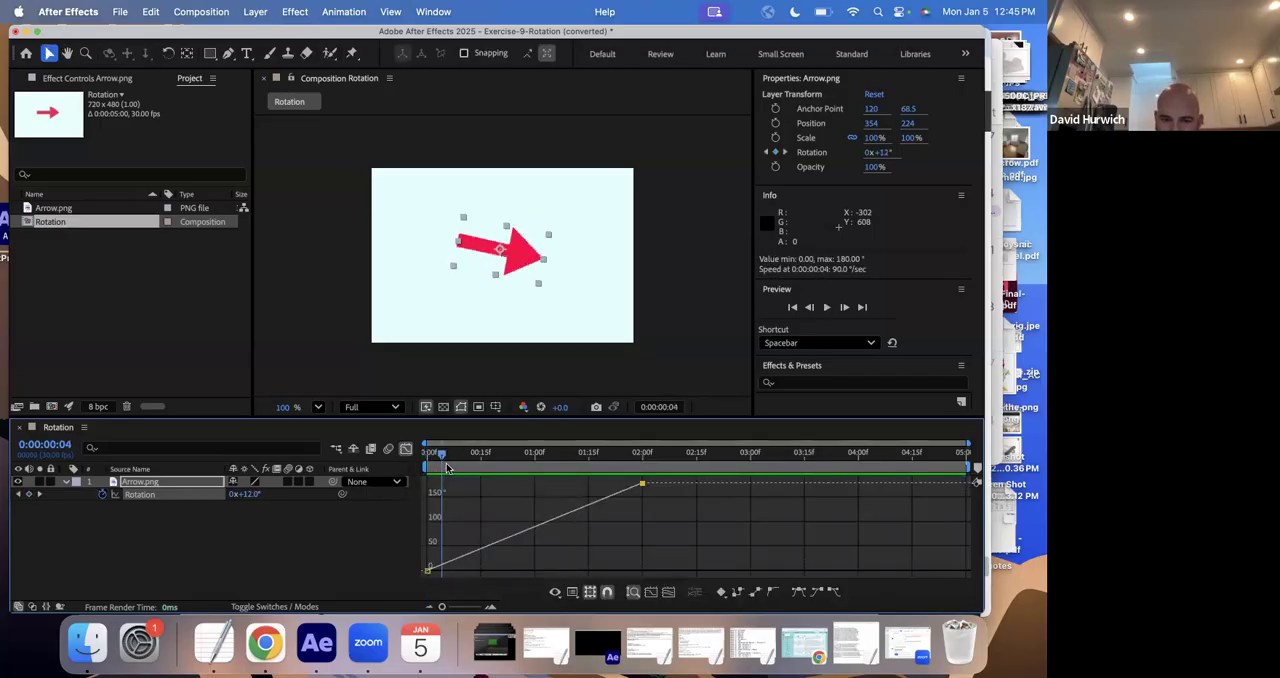
pyautogui.moveTo(447, 468); pyautogui.dragTo(429, 466)
pyautogui.click(440, 469)
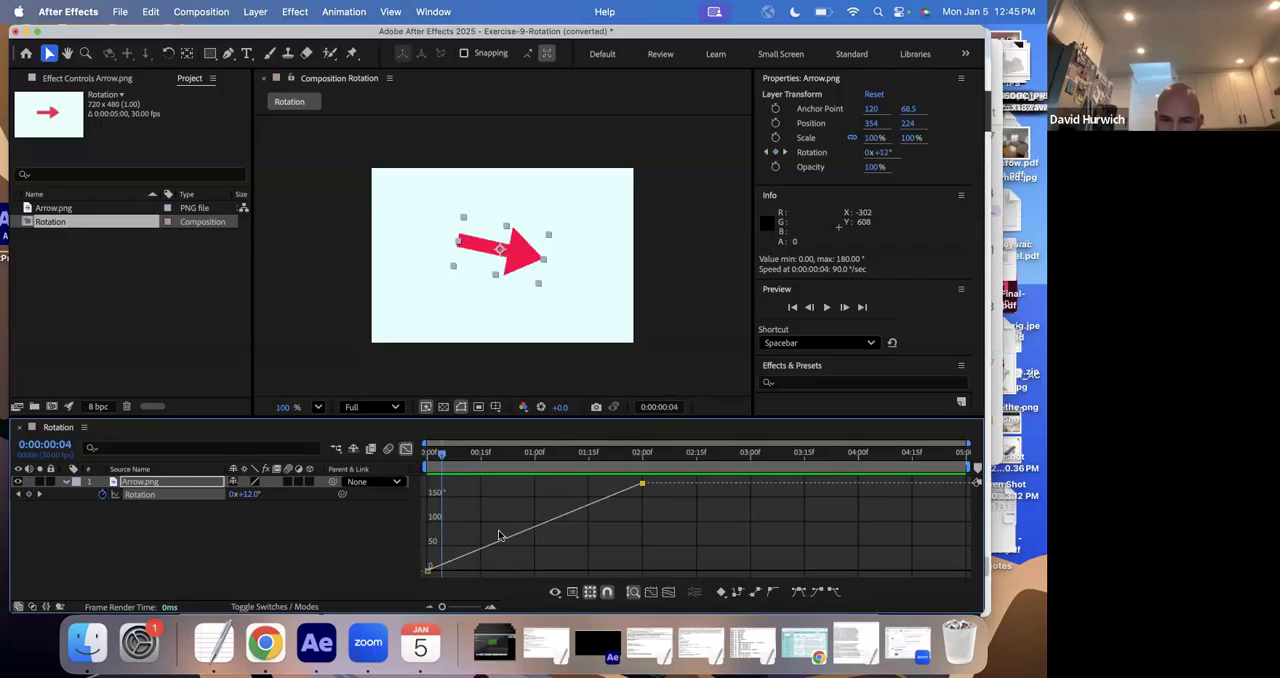
pyautogui.click(501, 534)
pyautogui.click(142, 496)
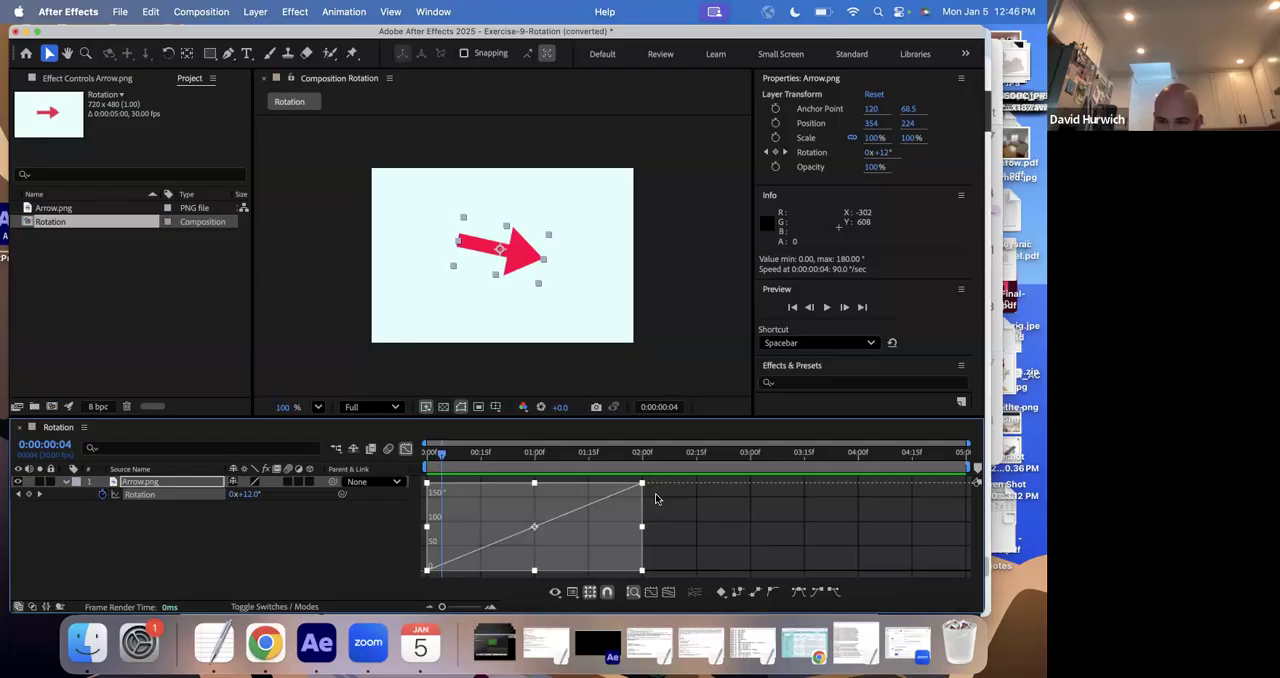
pyautogui.click(640, 468)
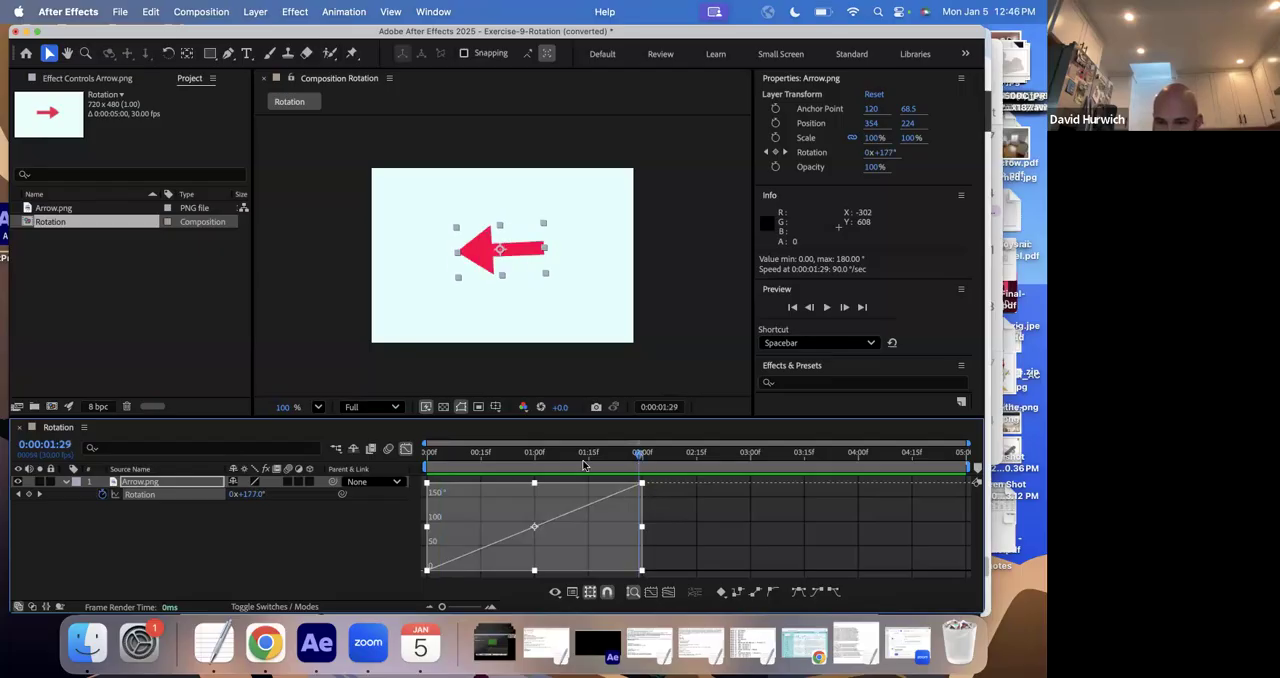
pyautogui.click(585, 465)
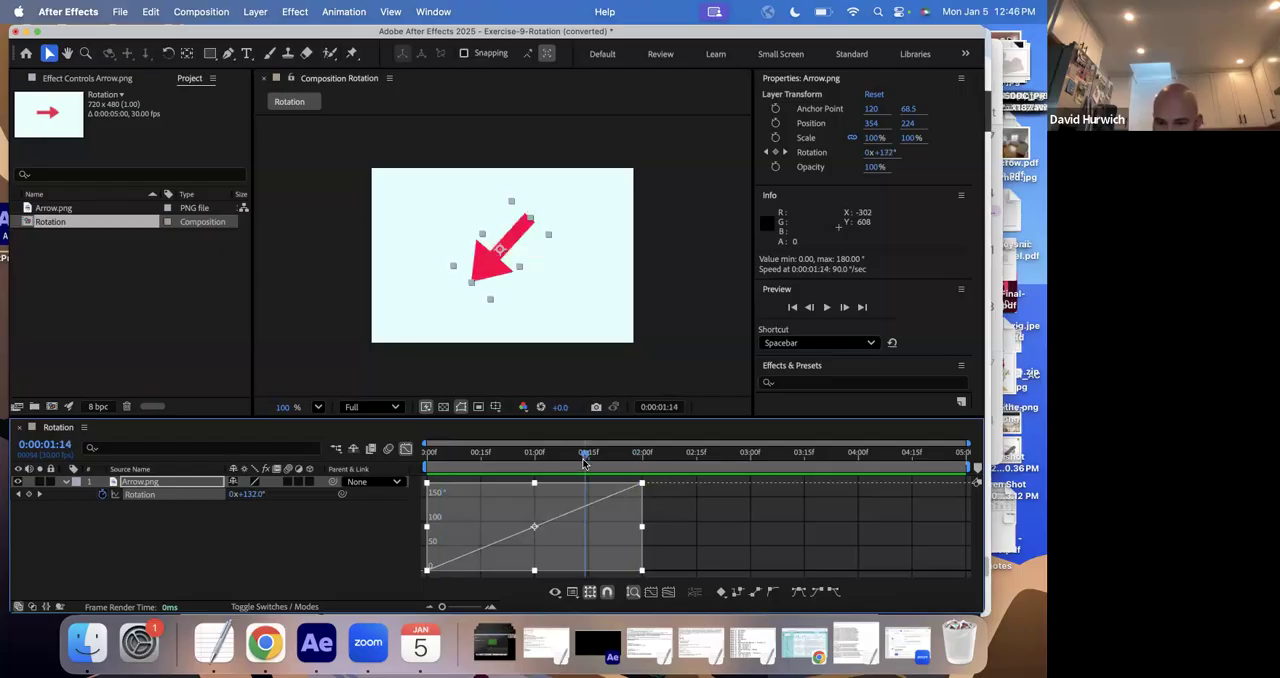
pyautogui.click(437, 467)
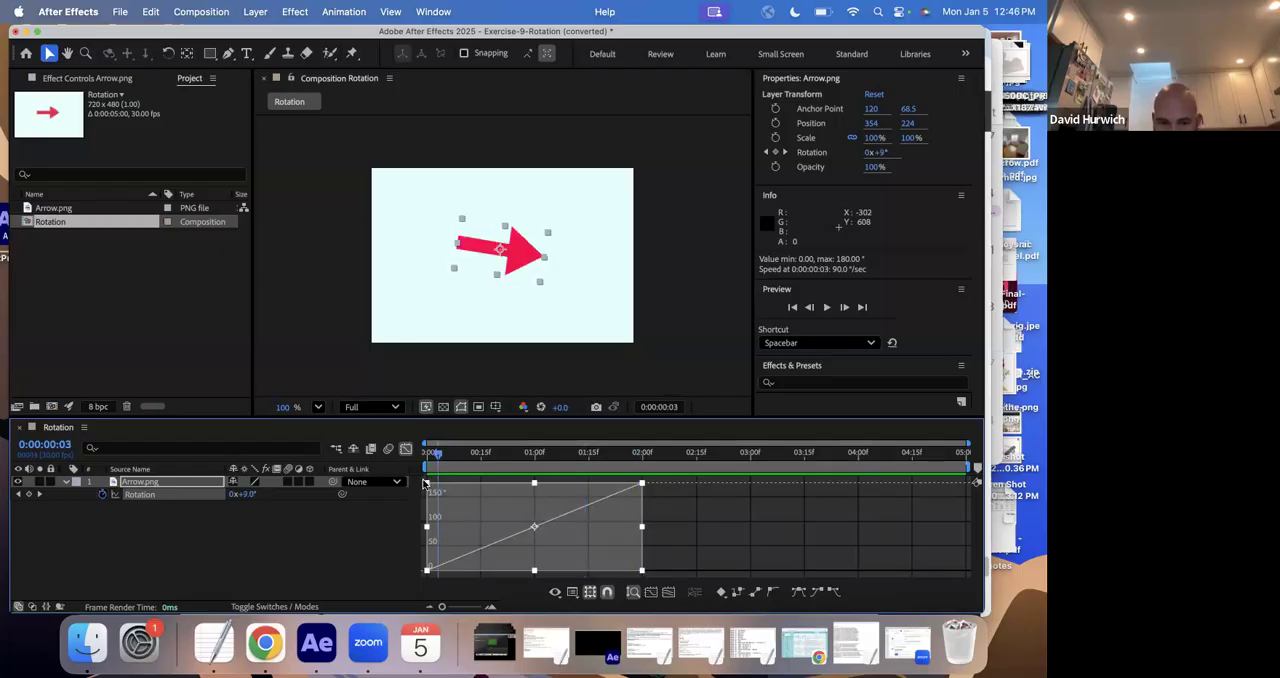
# - Try to restore the normal keyframe view by changing the Graph Editor's display options
pyautogui.press('s')
pyautogui.click(403, 516)
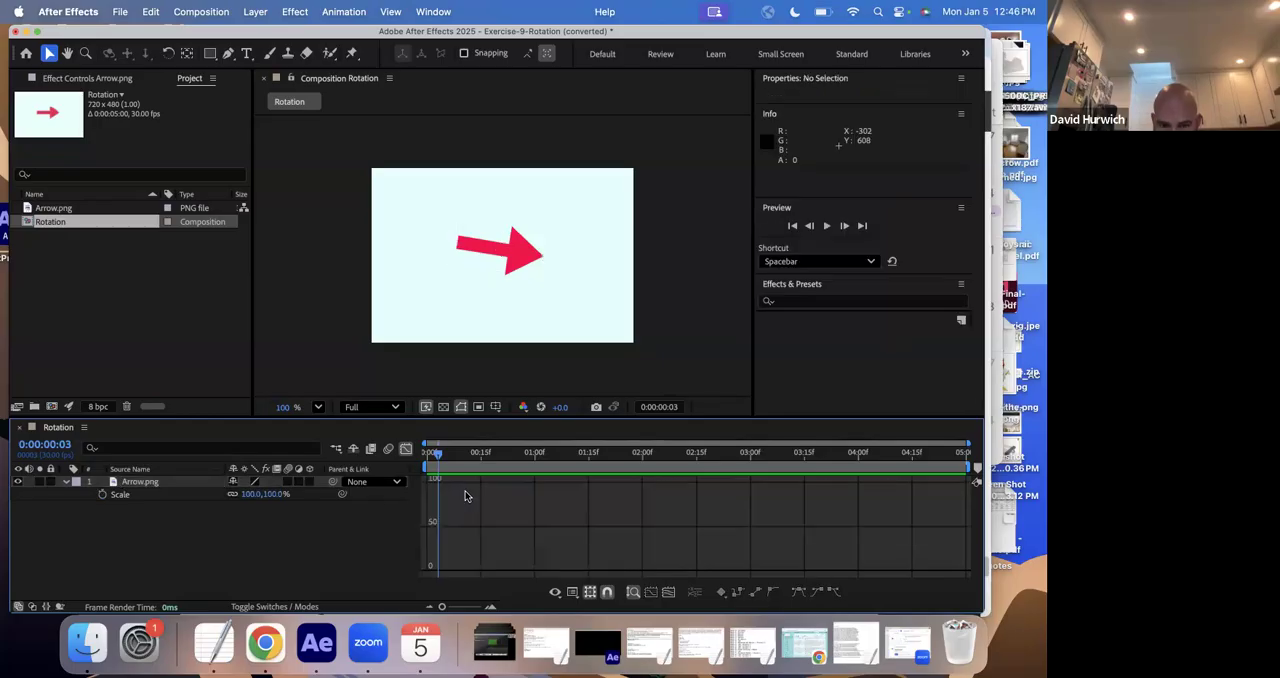
pyautogui.click(452, 463)
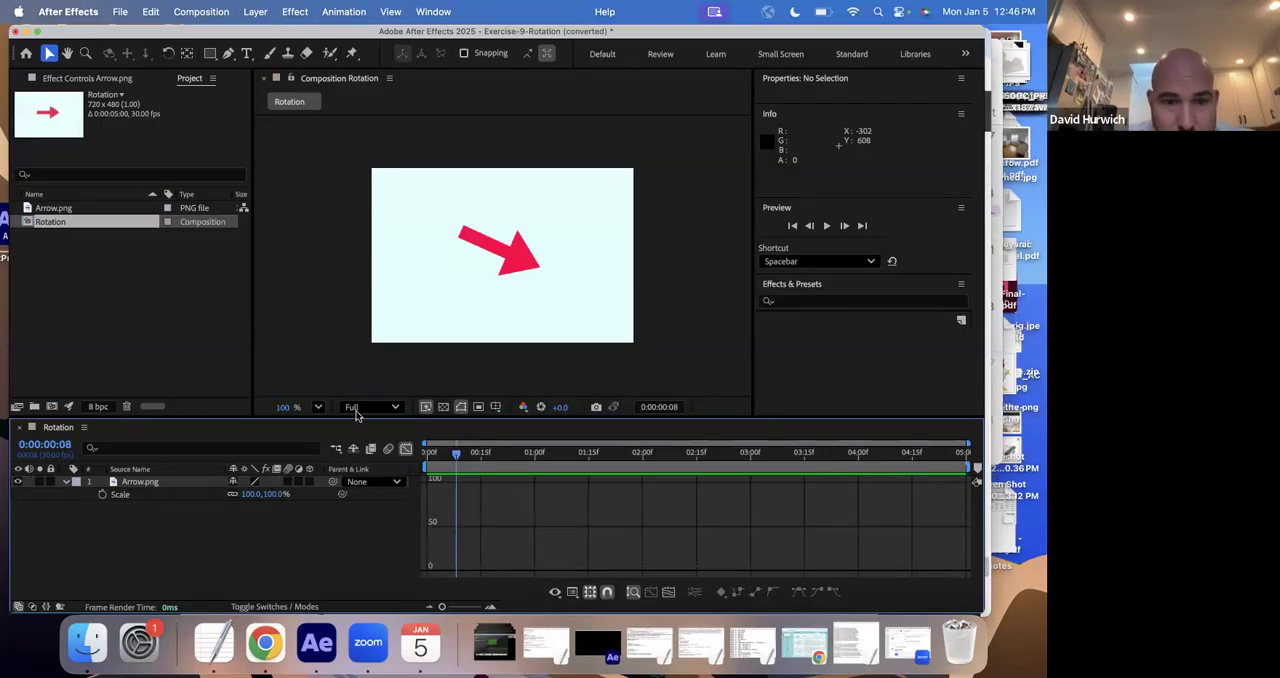
pyautogui.moveTo(340, 418)
pyautogui.mouseDown()
pyautogui.moveTo(336, 221)
pyautogui.moveTo(336, 424)
pyautogui.mouseUp()
pyautogui.rightClick(332, 168)
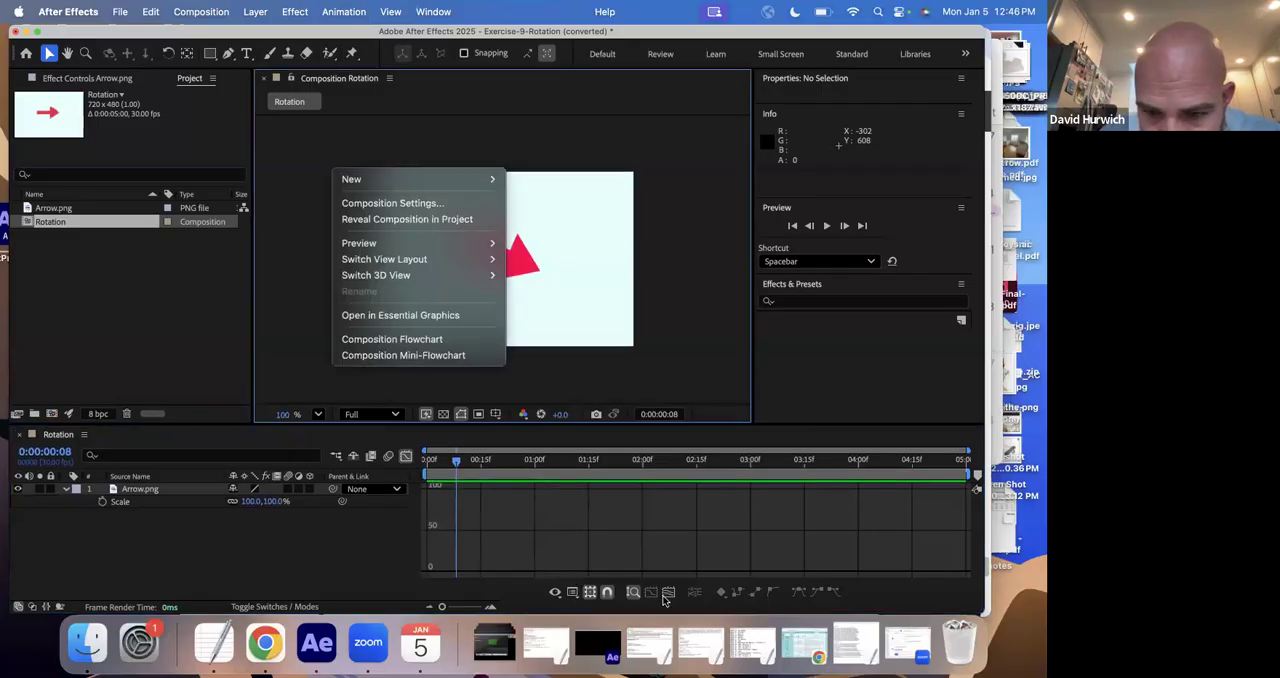
pyautogui.click(667, 596)
pyautogui.click(668, 595)
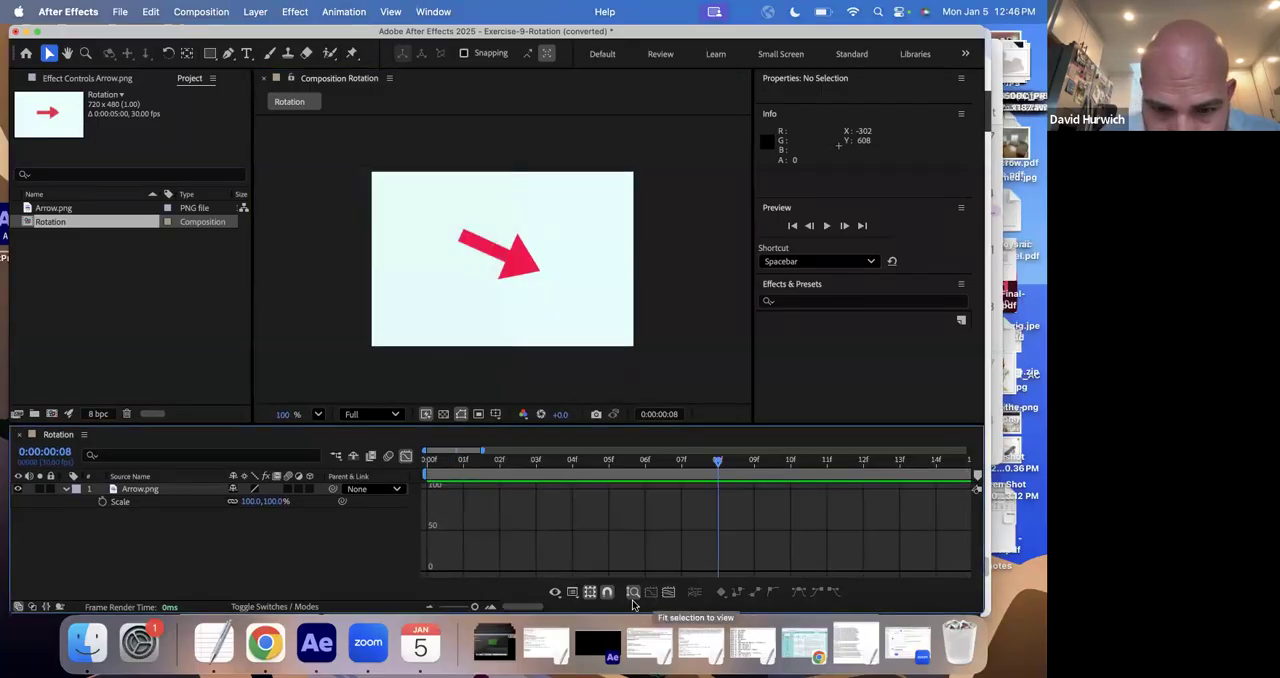
pyautogui.click(556, 593)
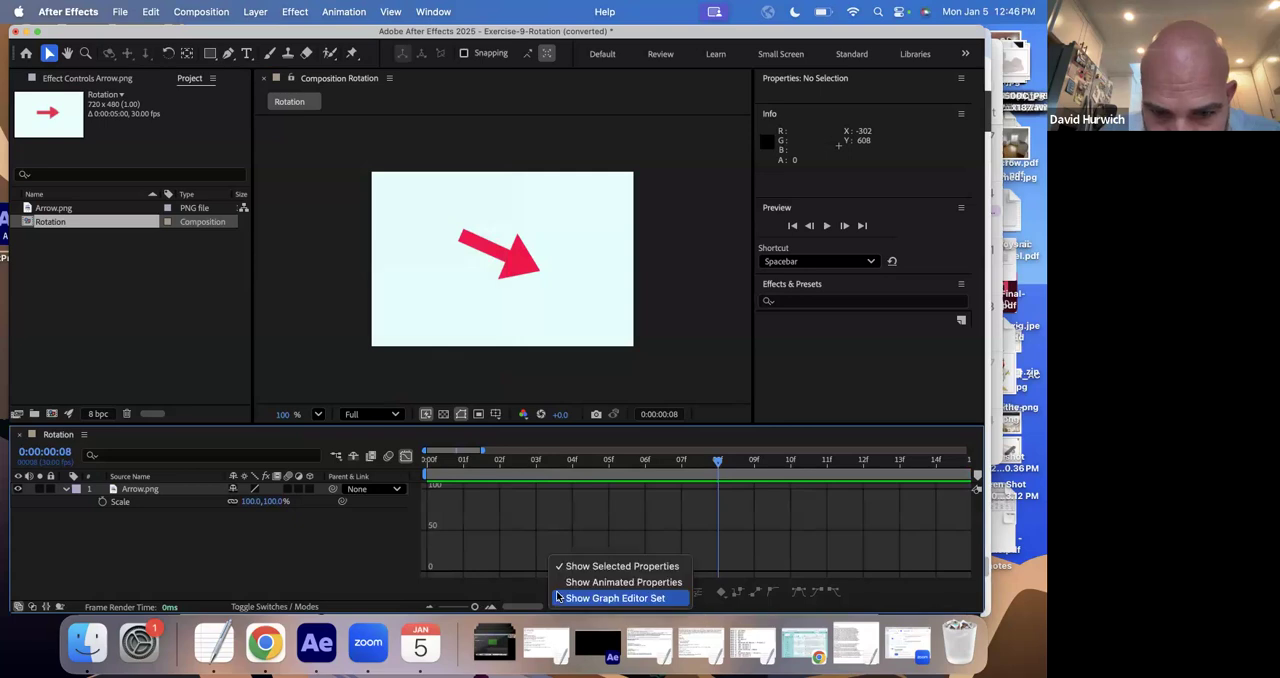
pyautogui.click(610, 566)
pyautogui.click(566, 596)
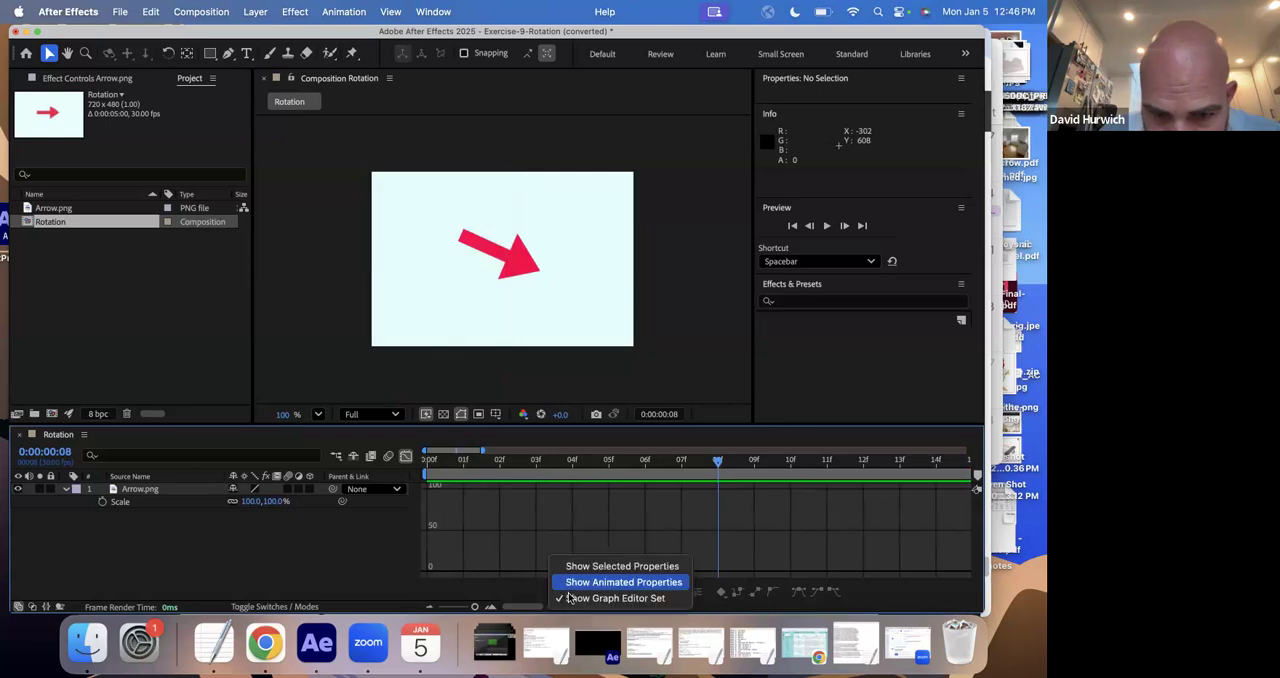
pyautogui.click(568, 597)
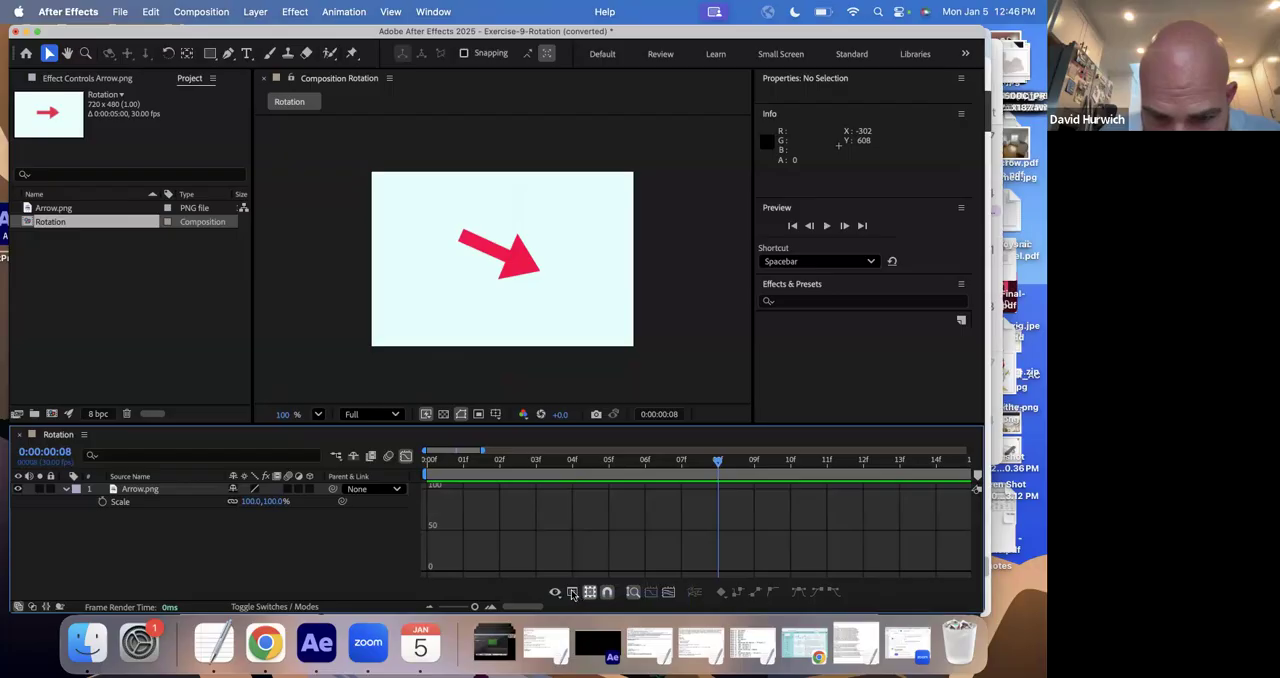
pyautogui.click(572, 593)
pyautogui.click(453, 566)
pyautogui.click(490, 467)
pyautogui.click(479, 474)
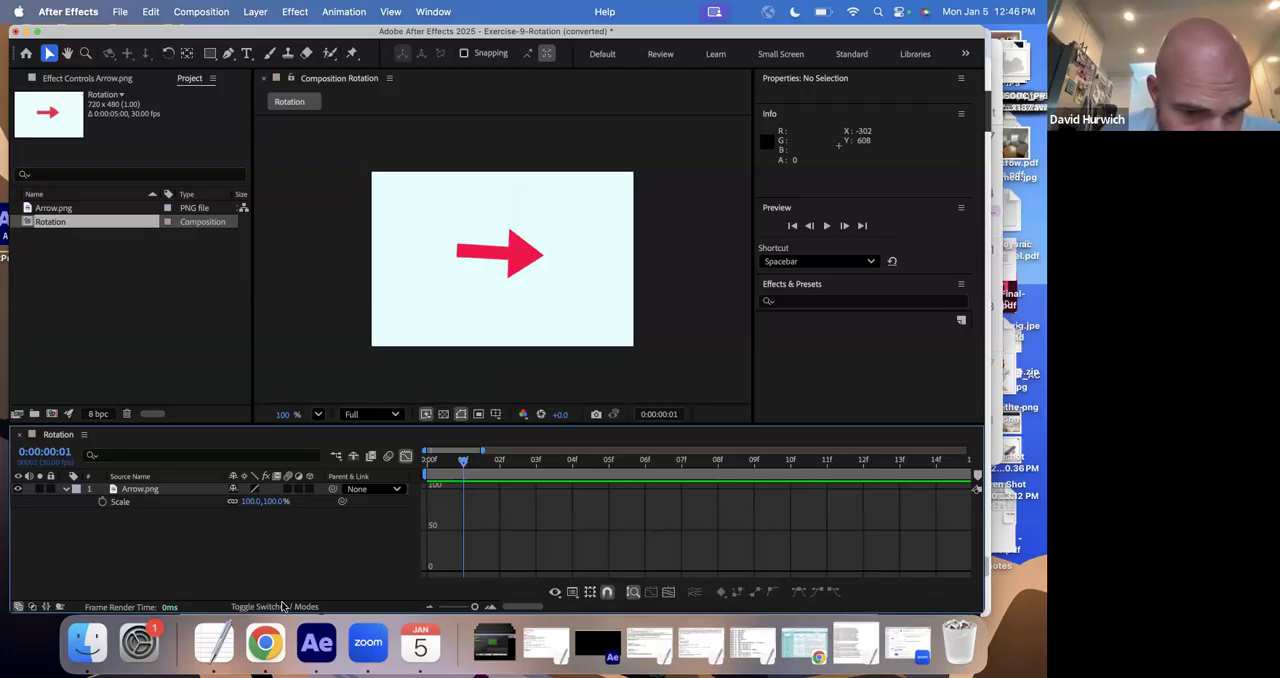
pyautogui.click(590, 605)
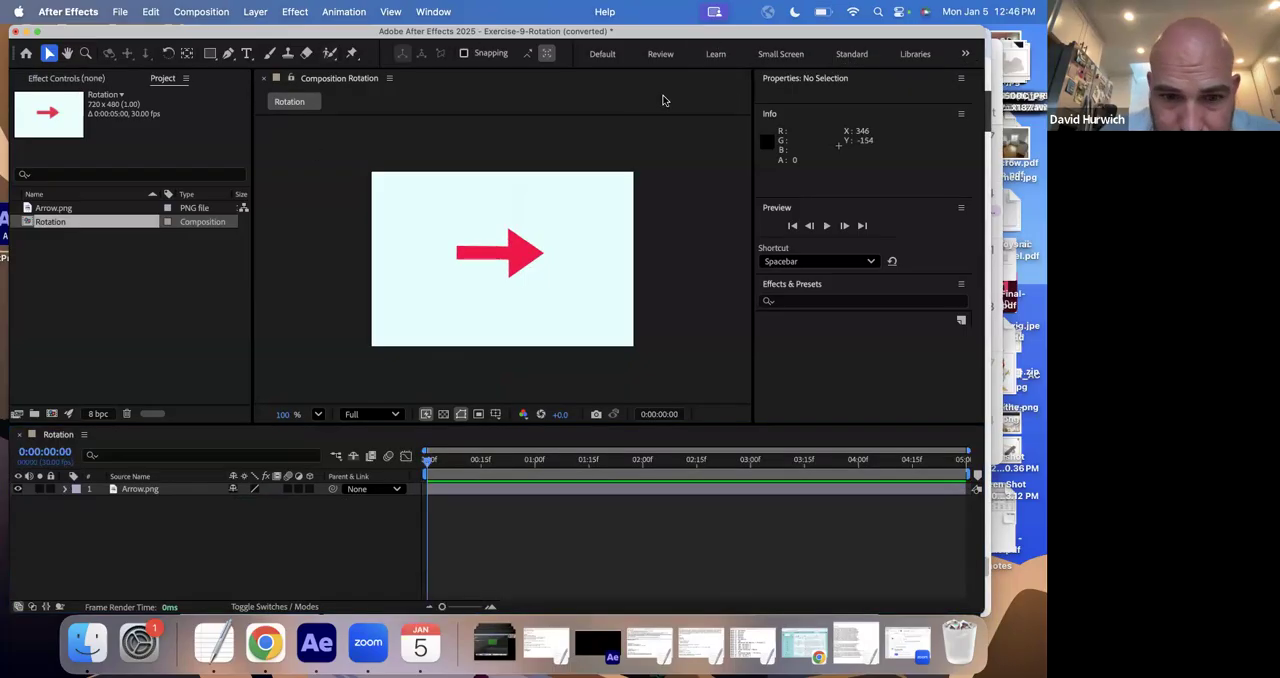
# - Reveal the Arrow.png layer's Rotation, clear its existing keyframes and restart keyframing from 0° at 0:00:00:00
pyautogui.click(139, 492)
pyautogui.press('r')
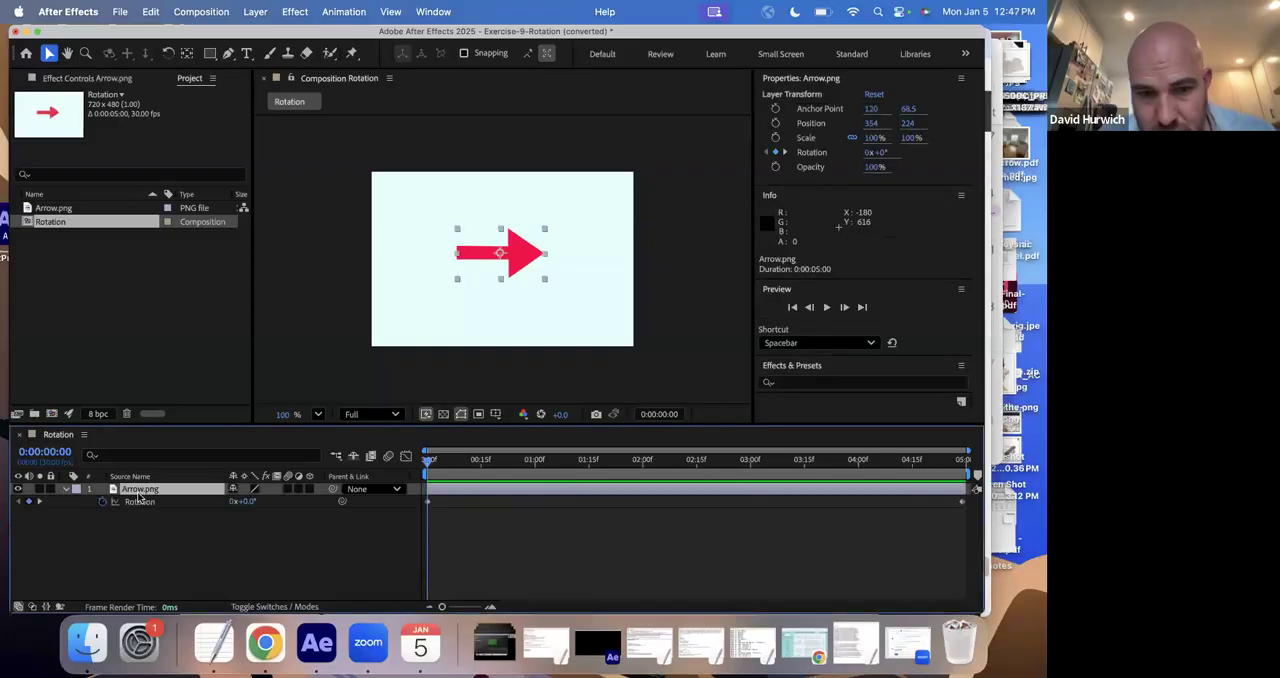
pyautogui.moveTo(435, 470); pyautogui.dragTo(48, 467)
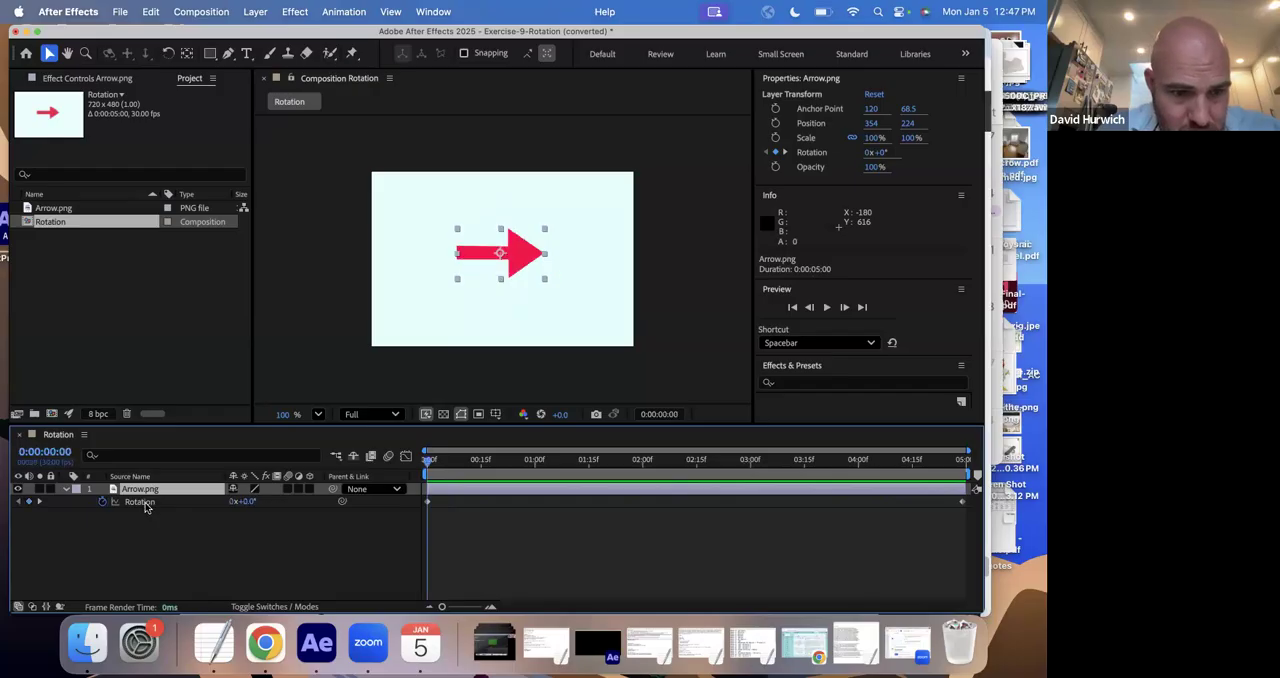
pyautogui.click(102, 502)
pyautogui.click(102, 502)
pyautogui.click(250, 501)
pyautogui.click(392, 522)
# - Add a 180° Rotation keyframe to Arrow.png at 0:00:02:00 and return to the start of the composition
pyautogui.moveTo(645, 456); pyautogui.dragTo(641, 459)
pyautogui.click(247, 502)
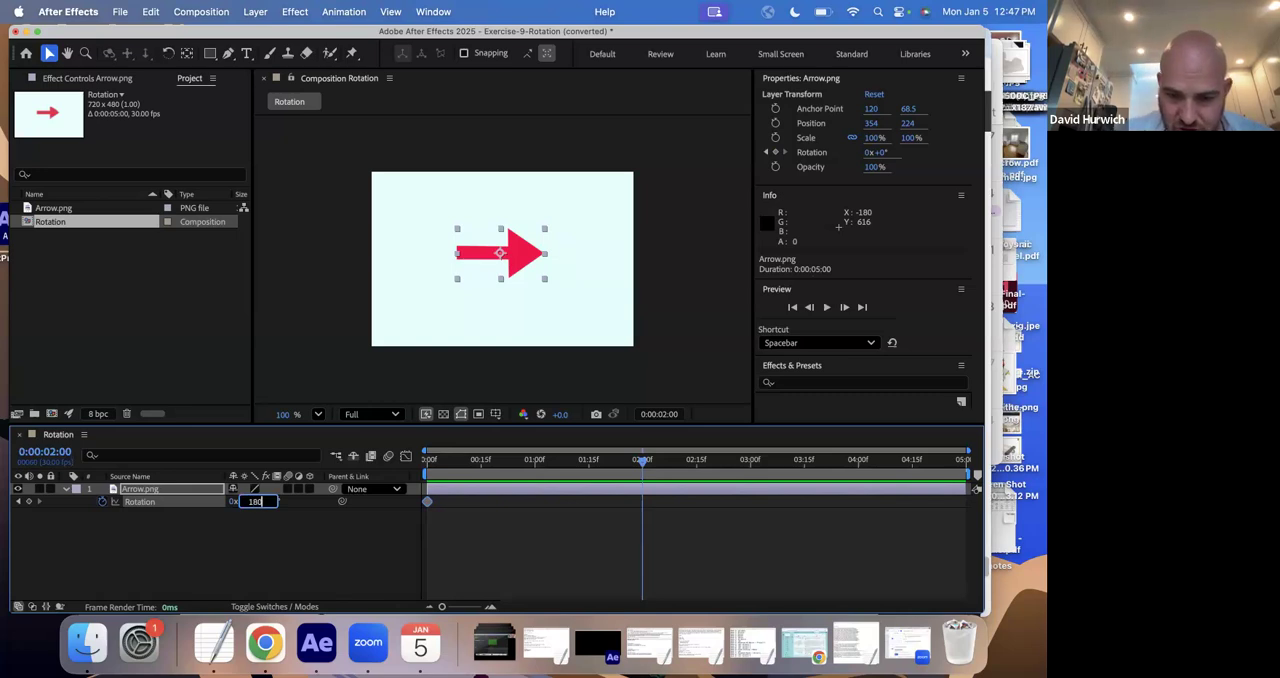
pyautogui.press('Return')
pyautogui.moveTo(446, 470); pyautogui.dragTo(408, 480)
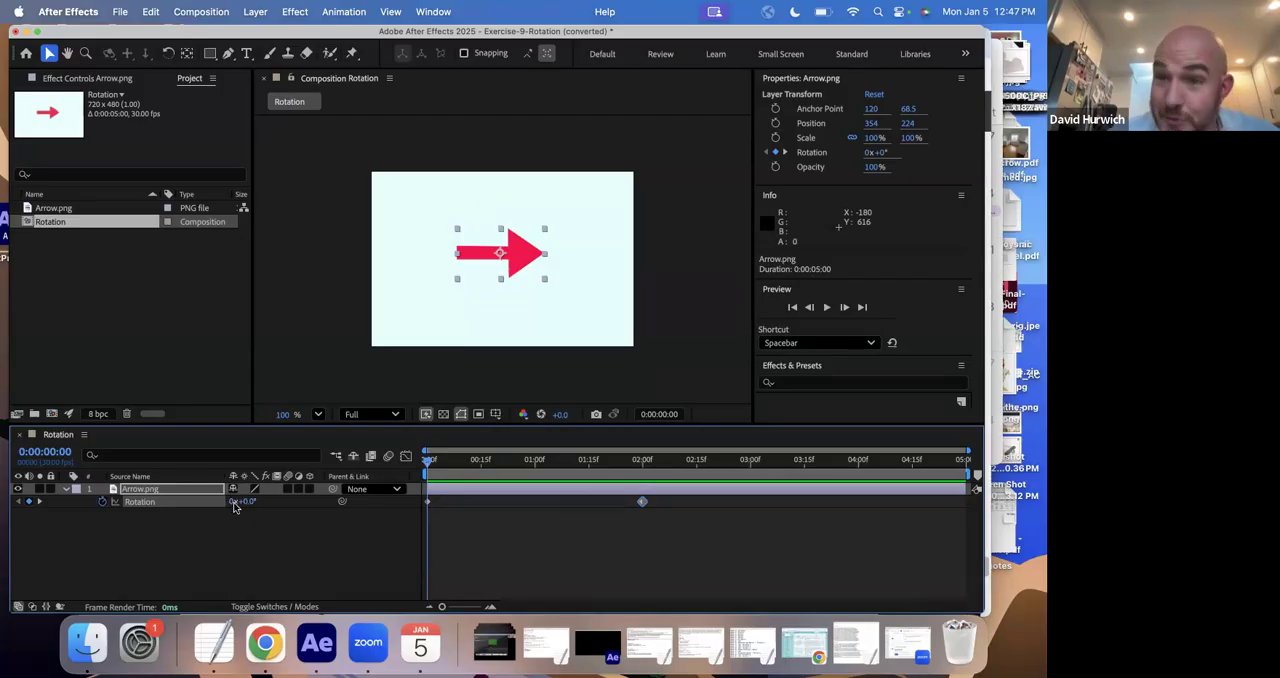
pyautogui.moveTo(643, 502)
pyautogui.mouseDown()
pyautogui.moveTo(654, 503)
pyautogui.moveTo(644, 507)
pyautogui.mouseUp()
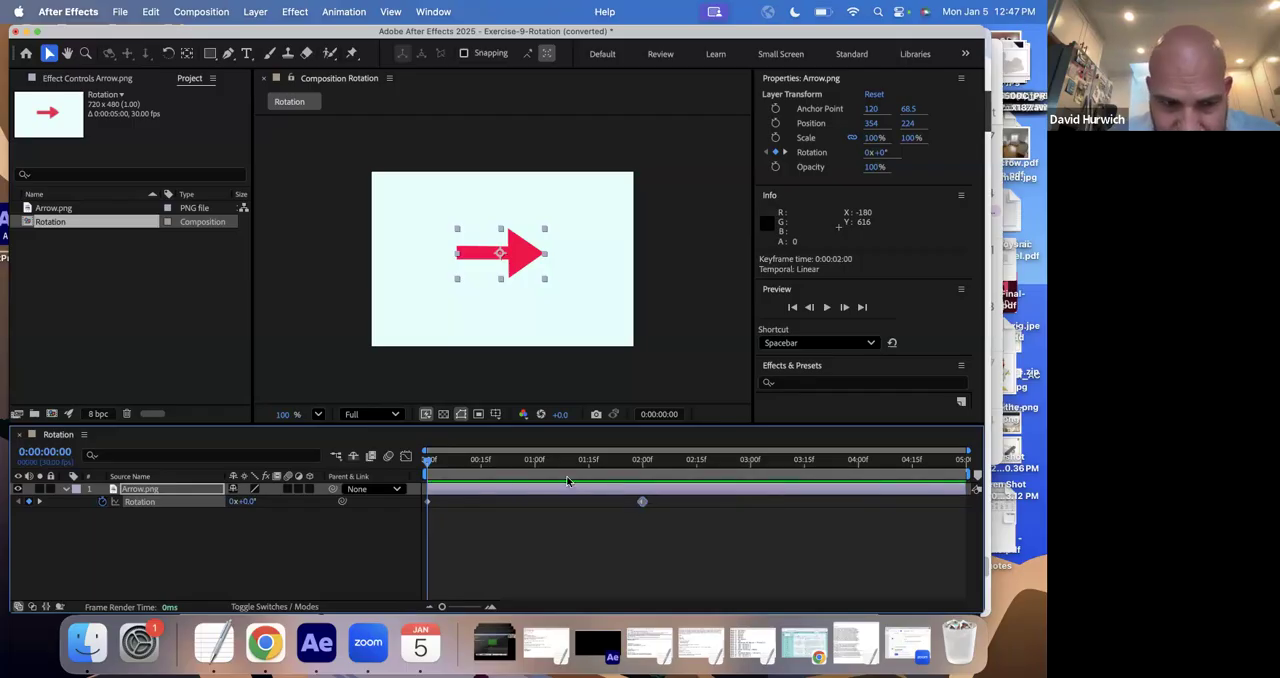
# - Set the arrow's Rotation keyframe at 0:00:02:00 to one full revolution, 1x+0°
pyautogui.click(39, 501)
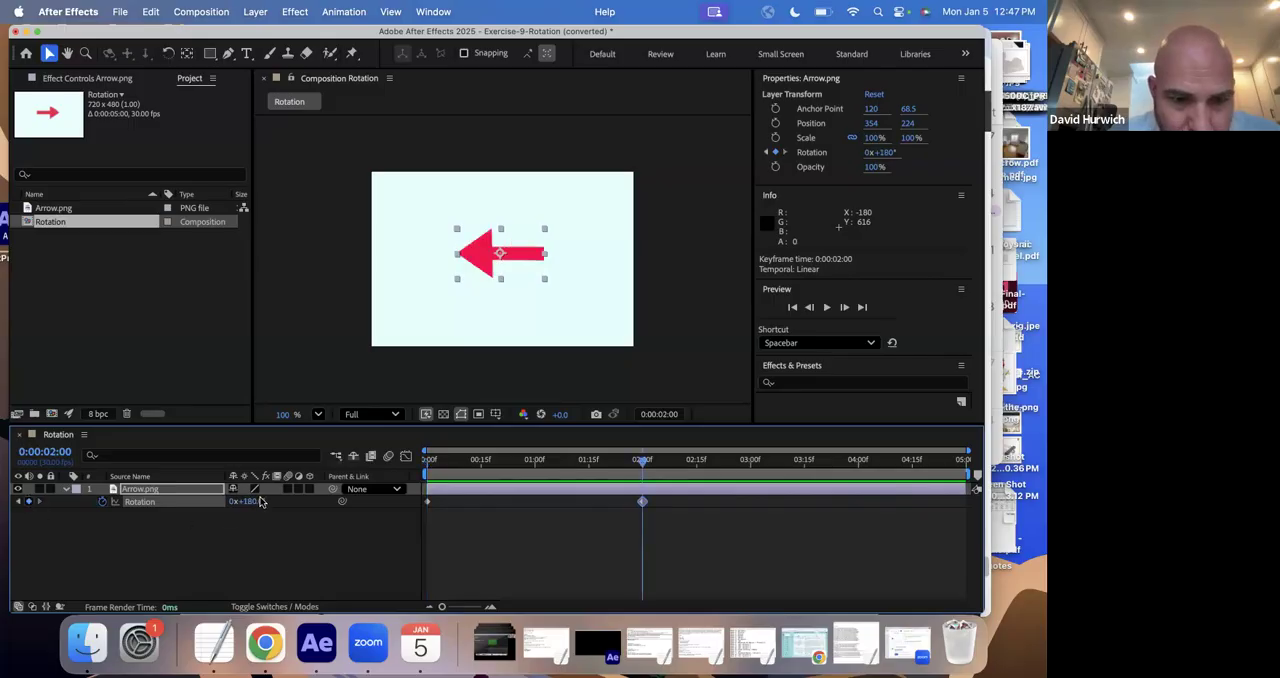
pyautogui.click(257, 501)
pyautogui.write('0')
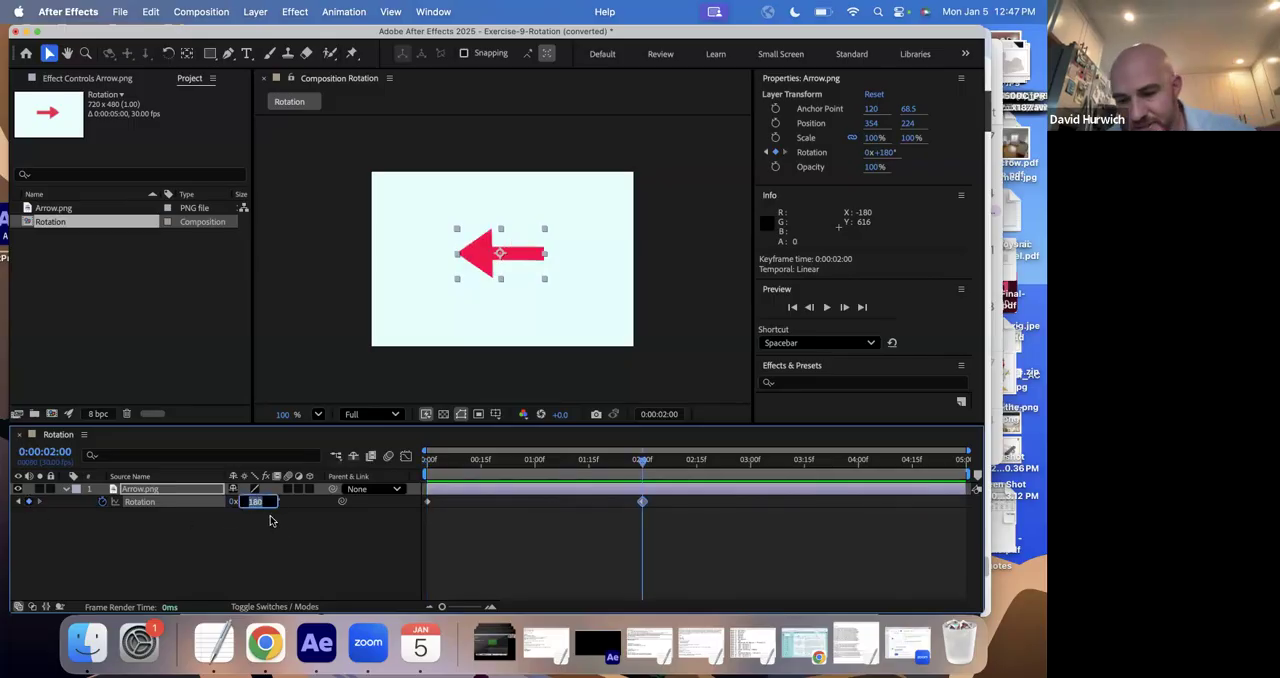
pyautogui.press('Return')
pyautogui.click(232, 501)
pyautogui.write('1')
pyautogui.press('Return')
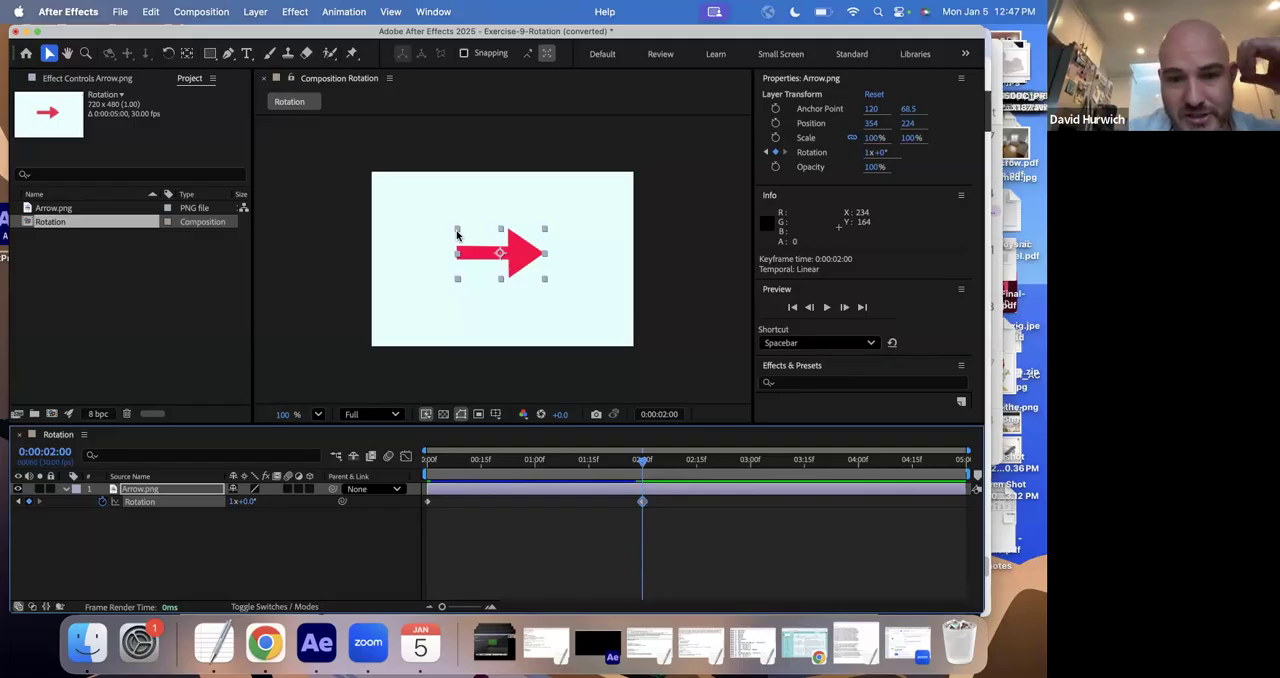
# - Preview the arrow's full-revolution animation from the start
pyautogui.press('Home')
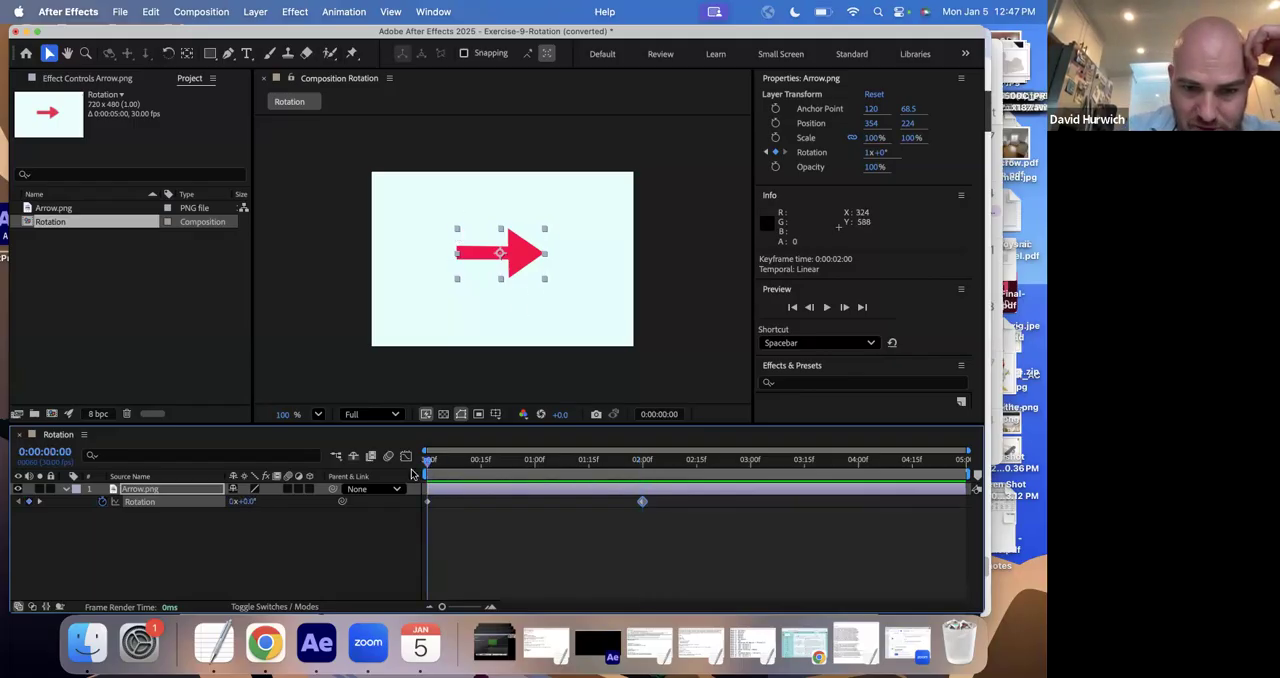
pyautogui.press('space')
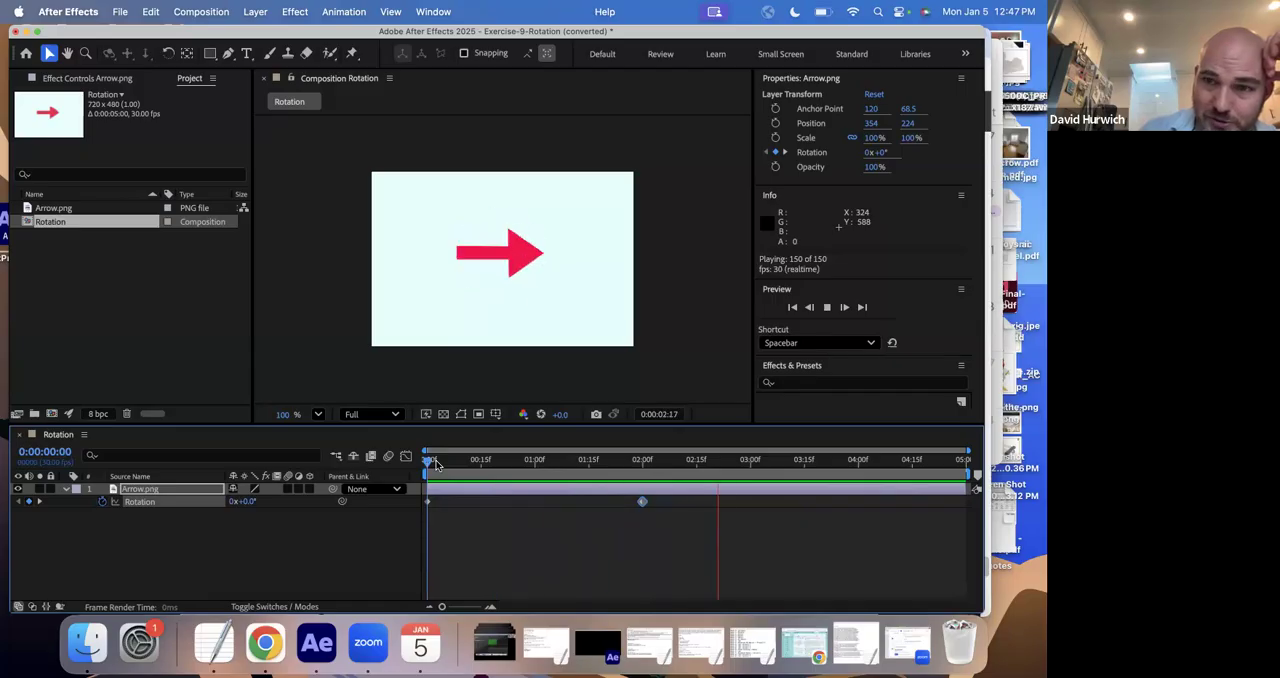
pyautogui.press('space')
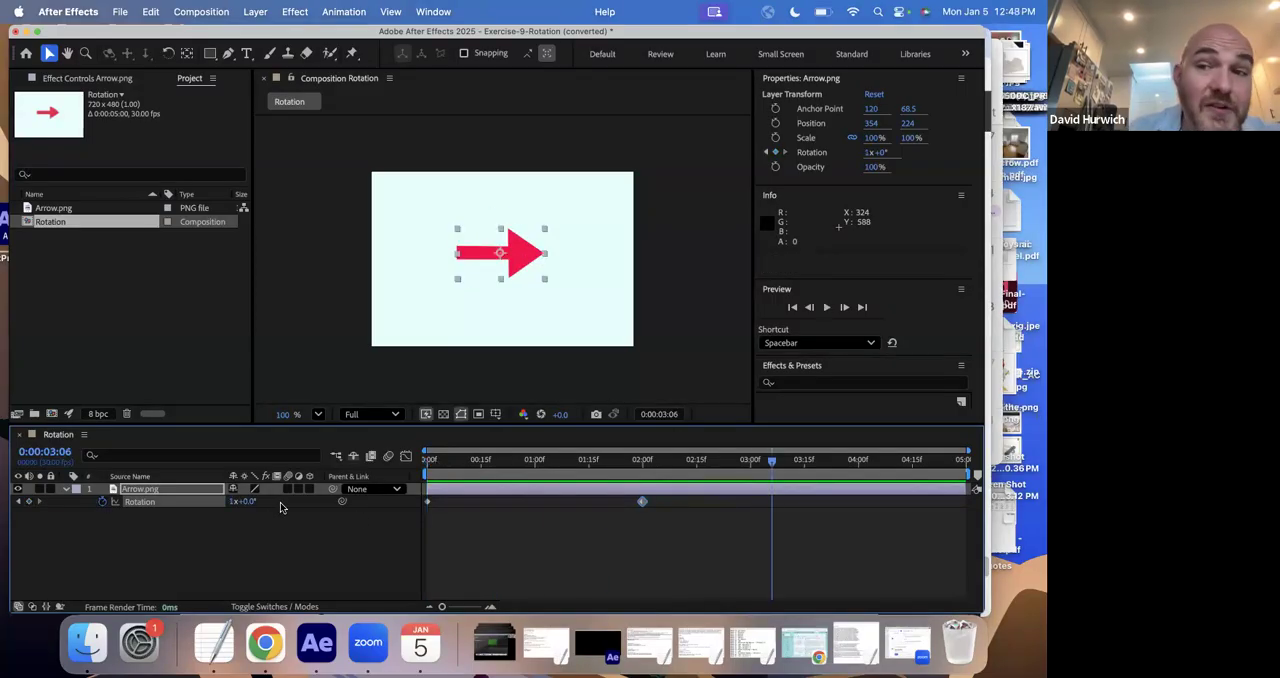
pyautogui.click(235, 501)
pyautogui.write('2')
pyautogui.press('Return')
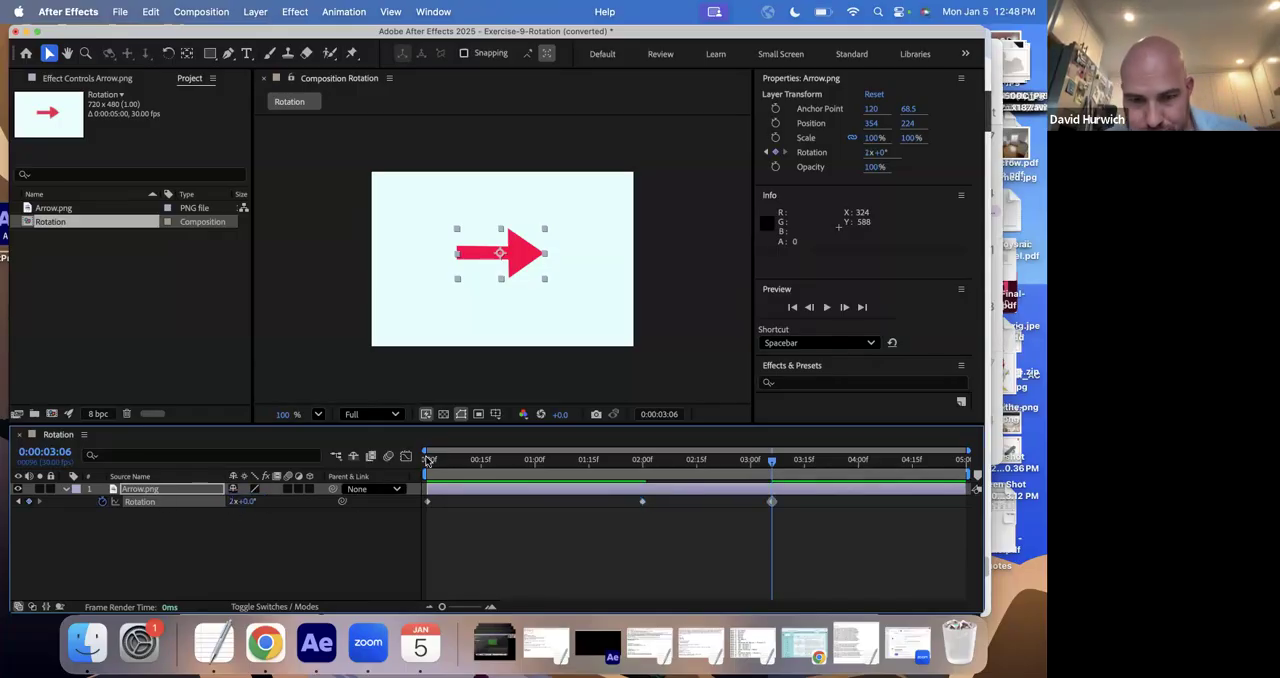
pyautogui.press('super+z')
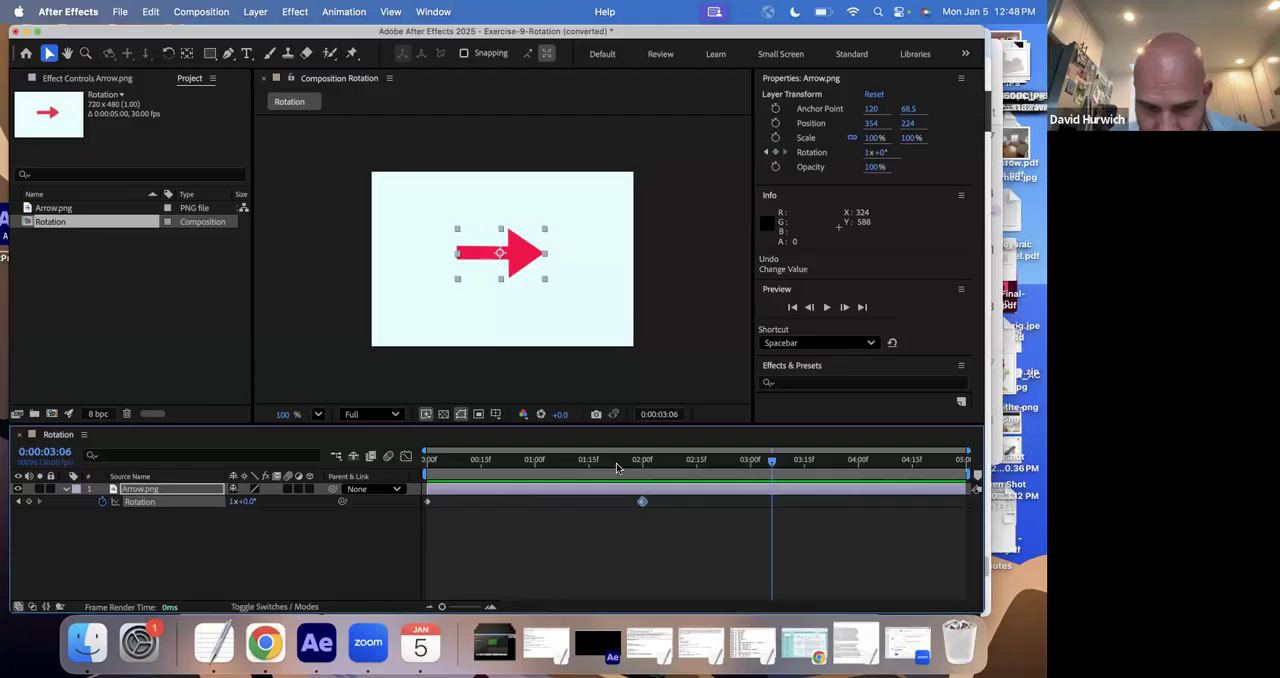
# - Go to the arrow's Rotation keyframe at 0:00:02:00 and change its number of full revolutions
pyautogui.click(17, 502)
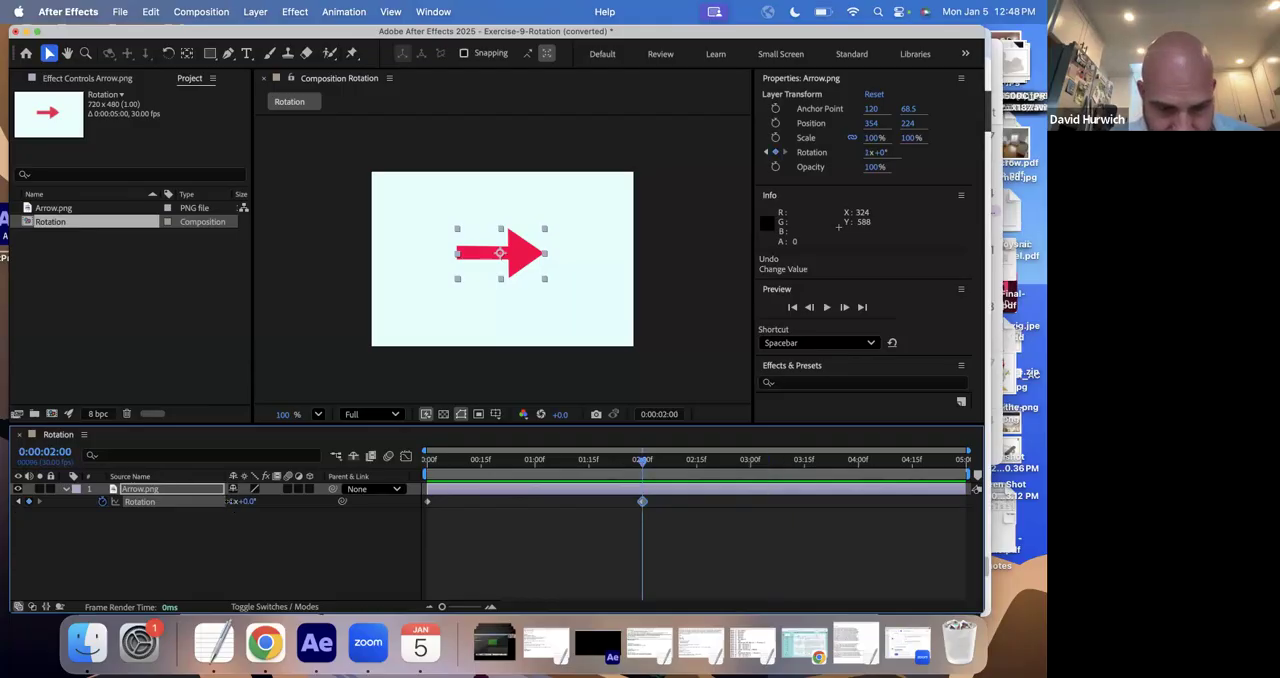
pyautogui.click(234, 501)
pyautogui.press('Return')
# - Play the revised arrow rotation from the start several times to check the spin
pyautogui.press('Home')
pyautogui.press('space')
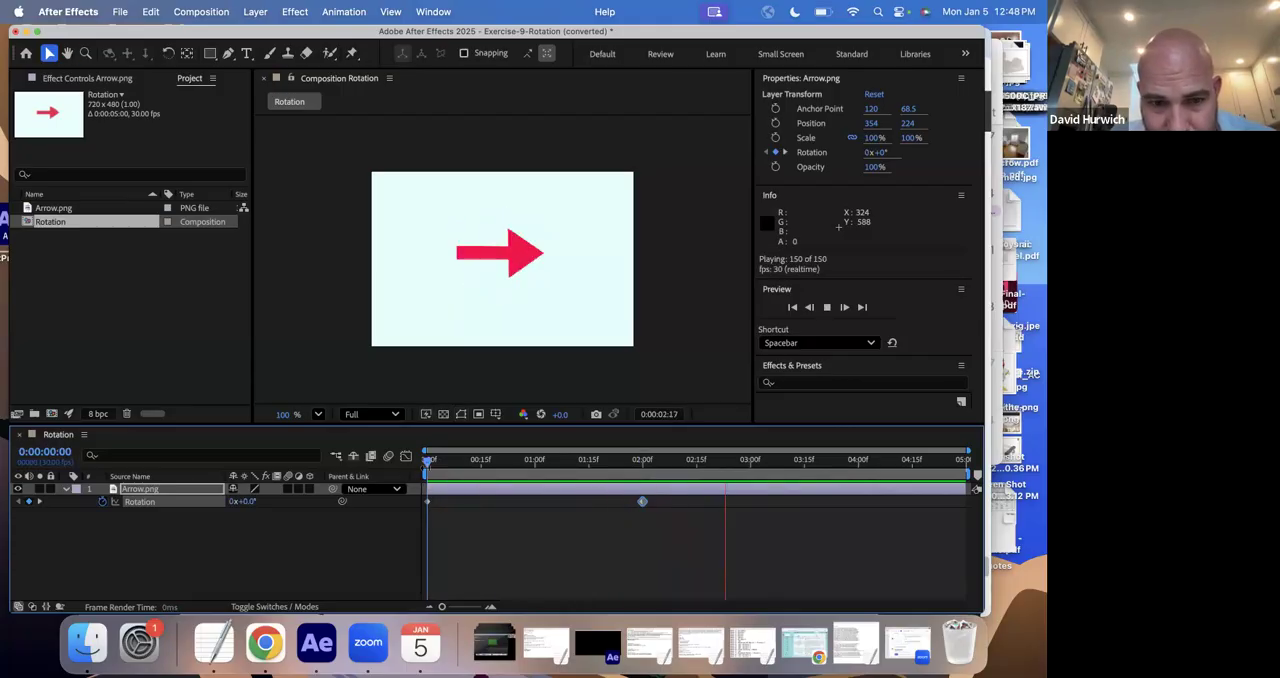
pyautogui.press('space')
pyautogui.press('space')
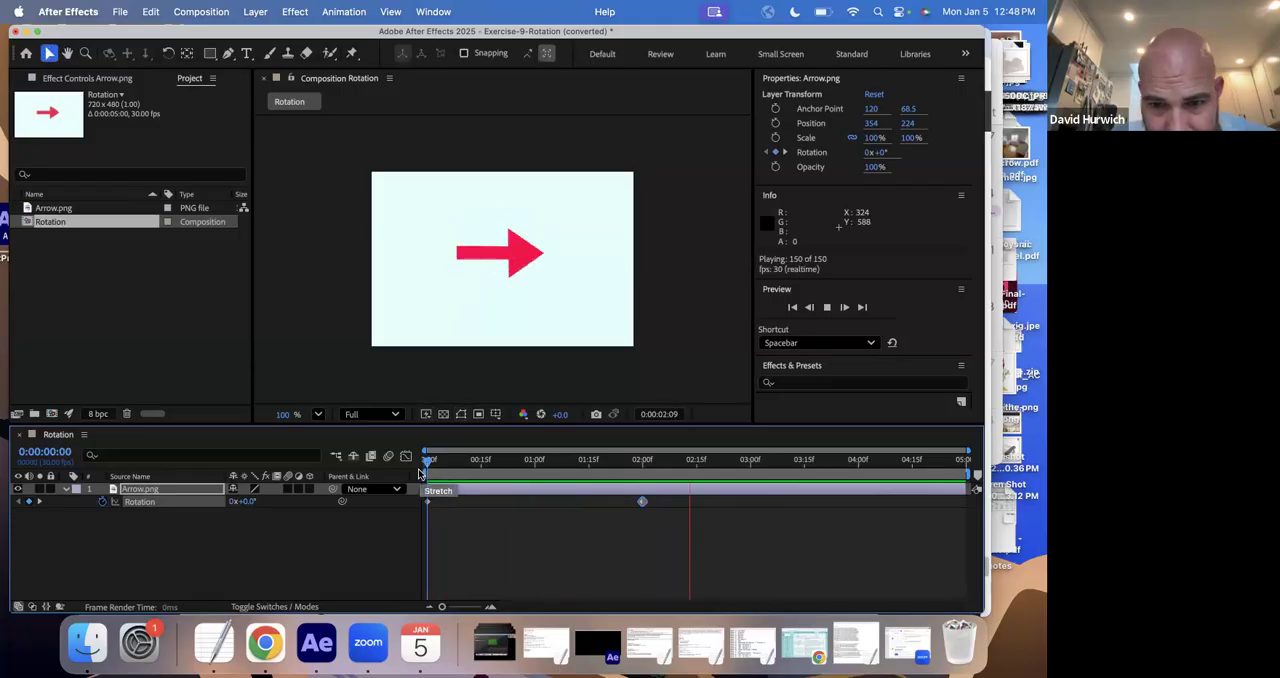
pyautogui.press('space')
pyautogui.press('space')
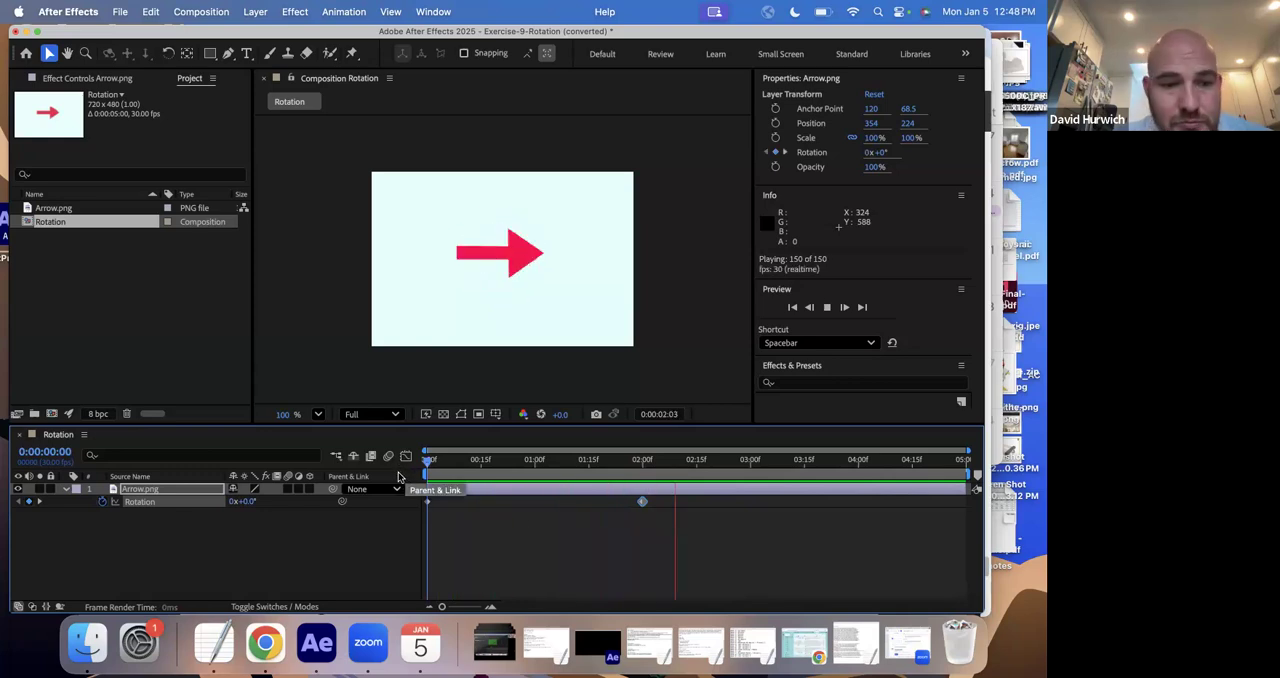
# - Stop the arrow preview, then switch to Finder and open the Drill Exercises folder of the After Effects class drills
pyautogui.press('space')
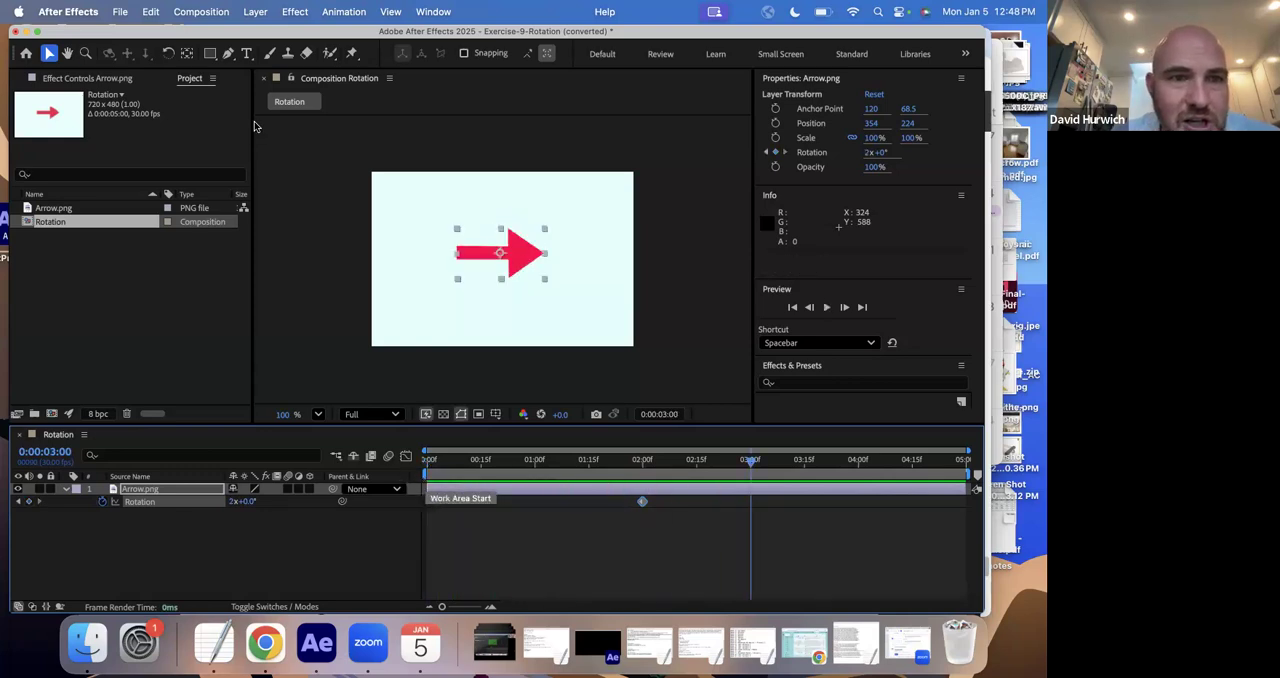
pyautogui.click(91, 647)
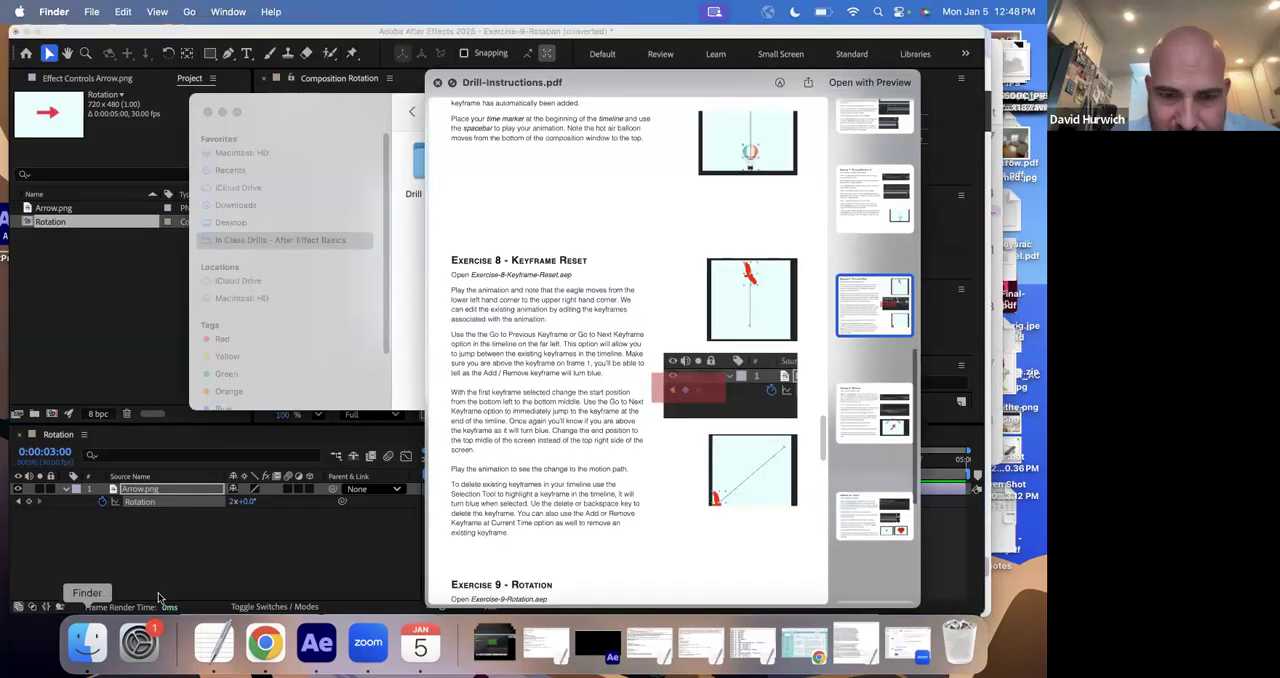
pyautogui.press('space')
pyautogui.doubleClick(432, 160)
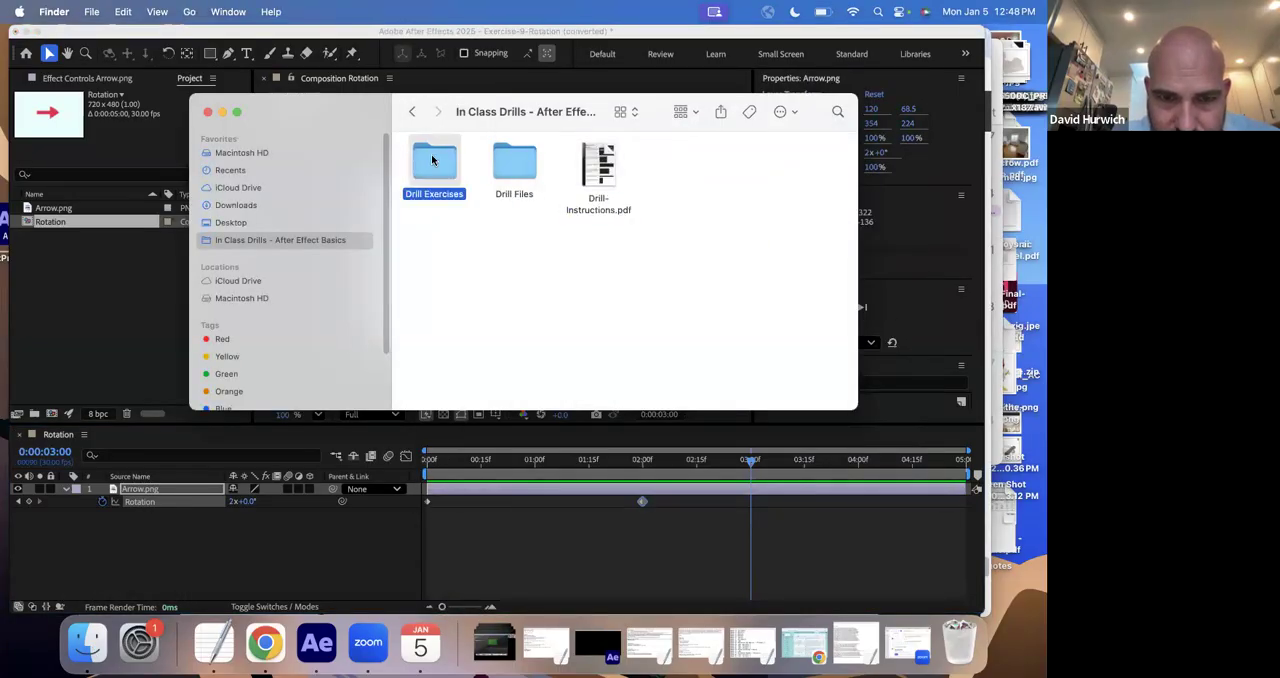
# - Display the Drill Exercises folder as a list and look through to the last exercise files
pyautogui.click(637, 110)
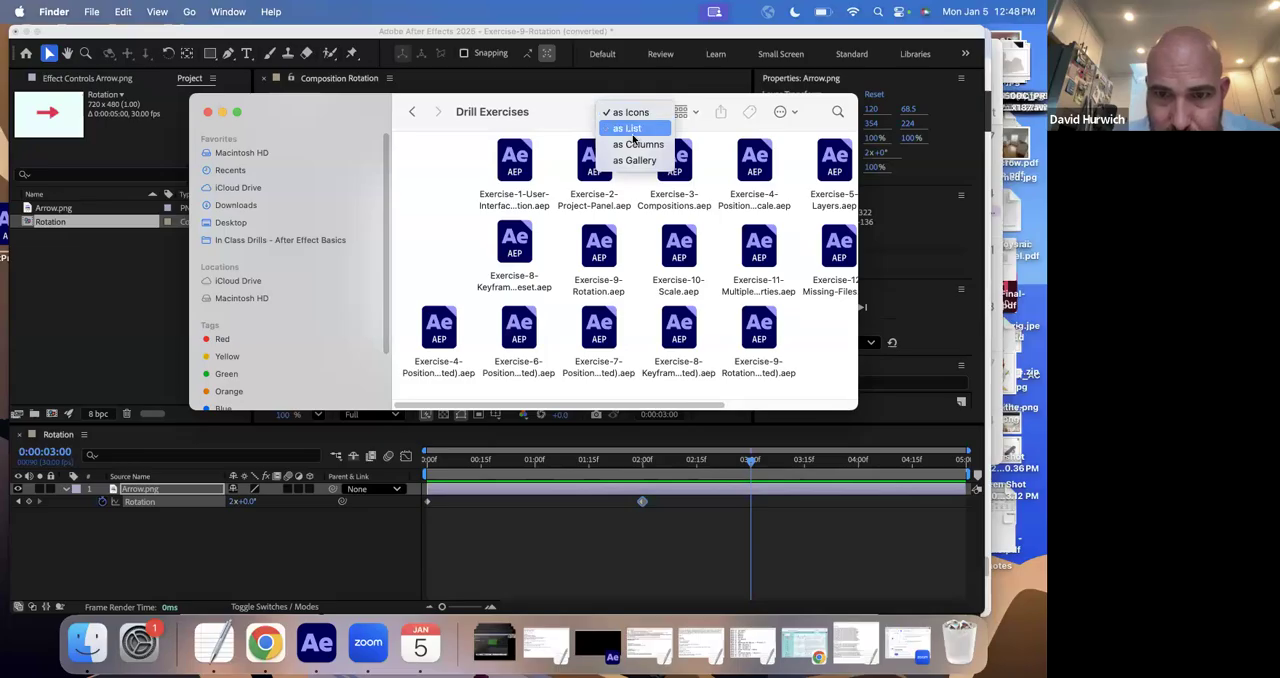
pyautogui.click(634, 140)
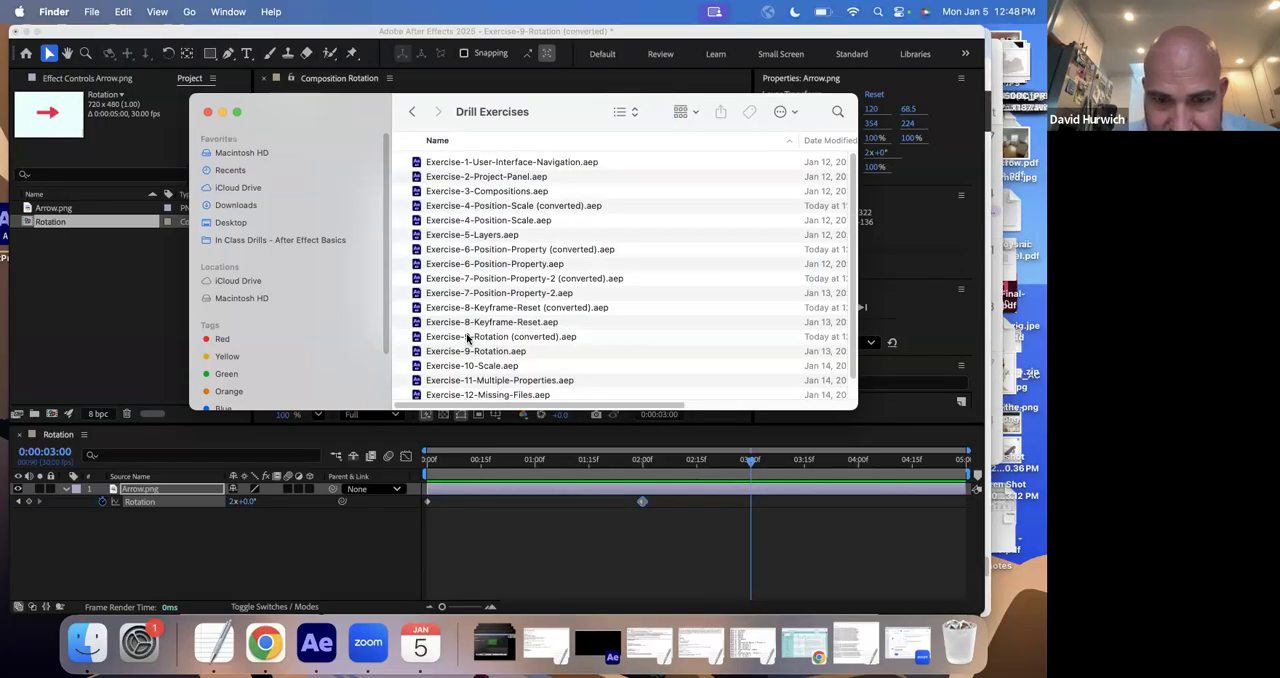
pyautogui.scroll(-1, 467, 339)
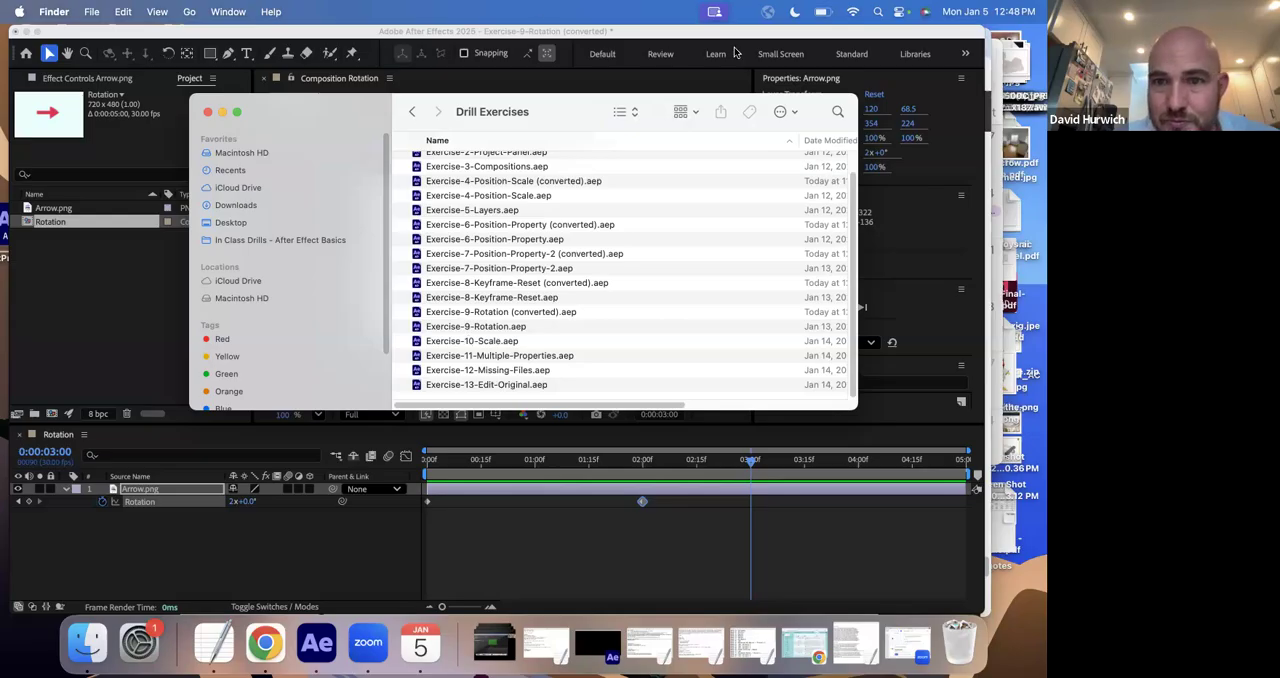